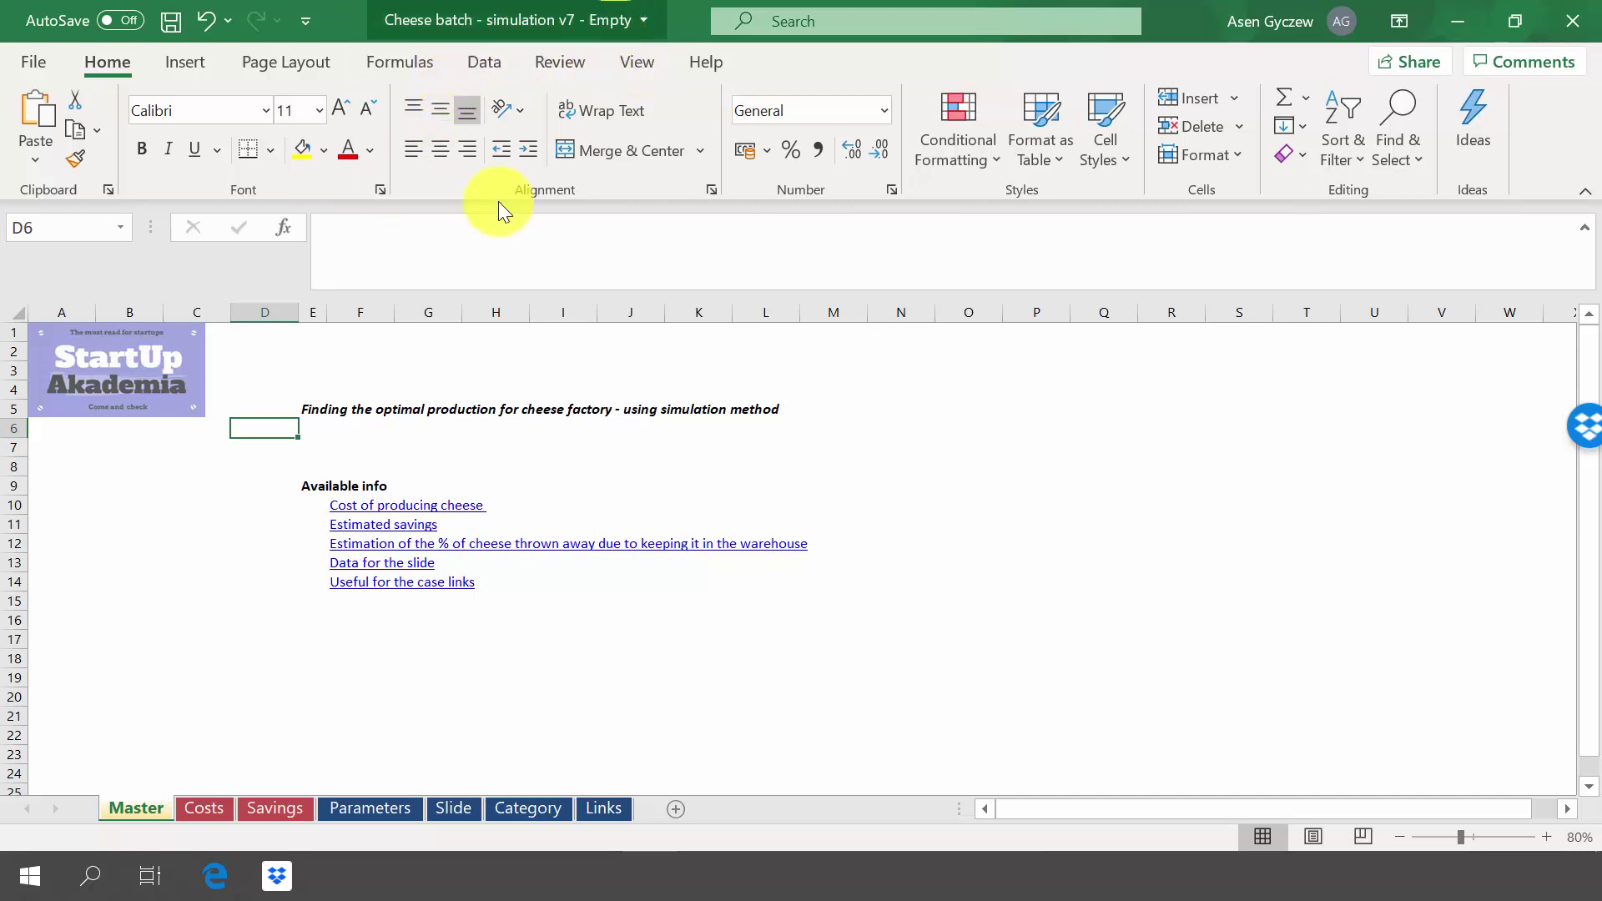
Step: On the Costs sheet, review rows 6–8: 4 000 kg × 15 EUR/kg gives 60 000 EUR
{"action": "left_click", "coordinate": [360, 313]}
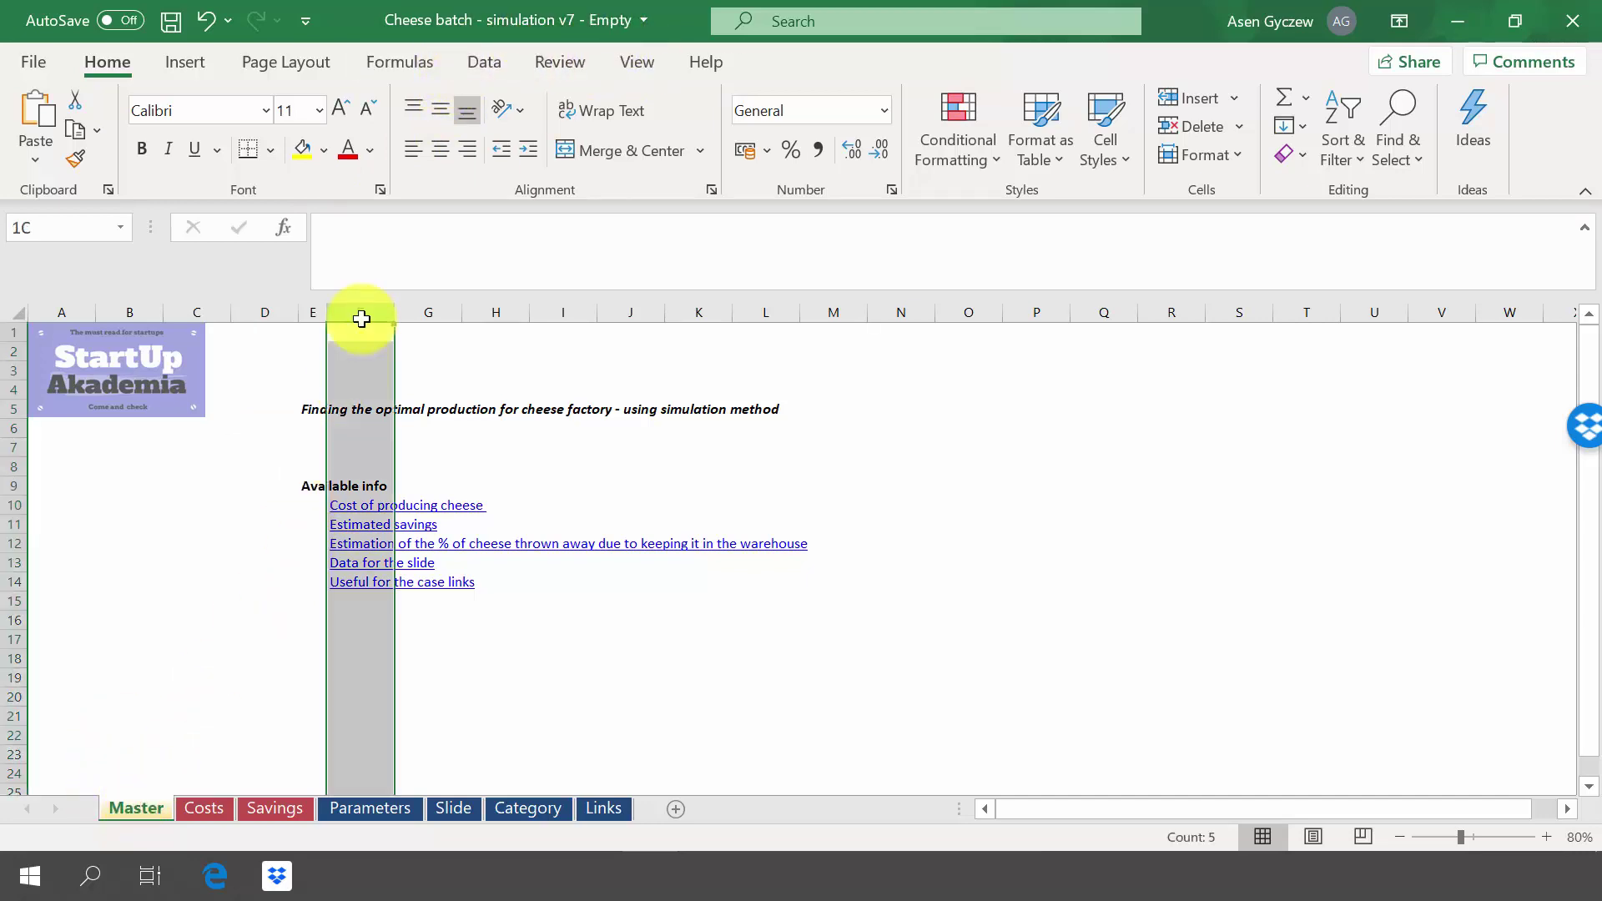
{"action": "left_click", "coordinate": [207, 807]}
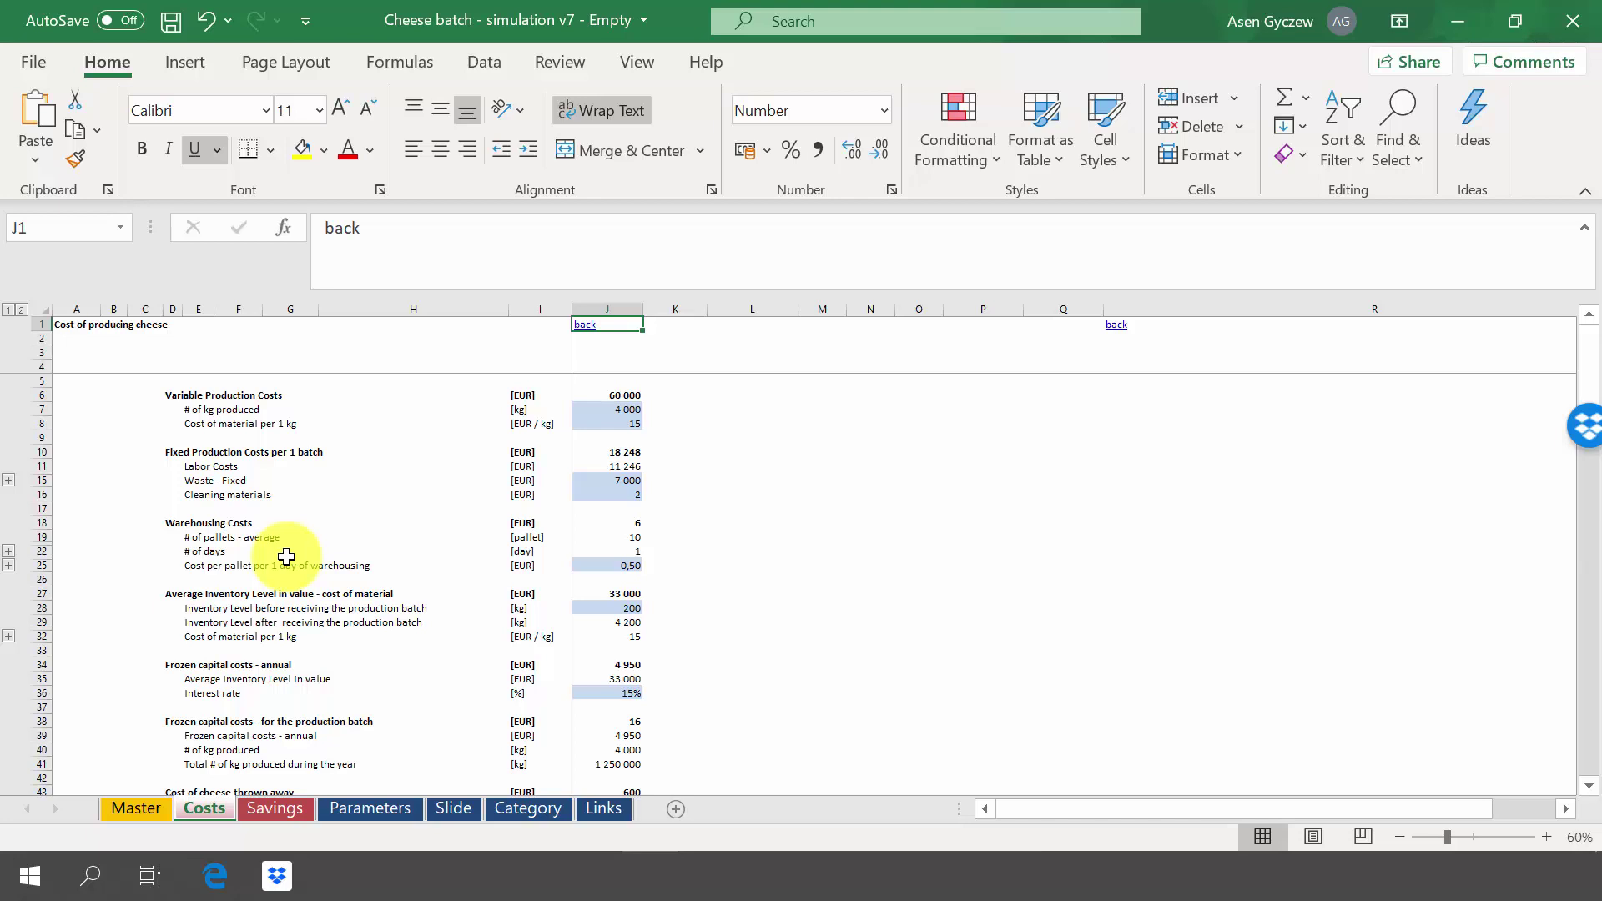
{"action": "scroll", "coordinate": [286, 556], "scroll_direction": "down", "scroll_amount": 5}
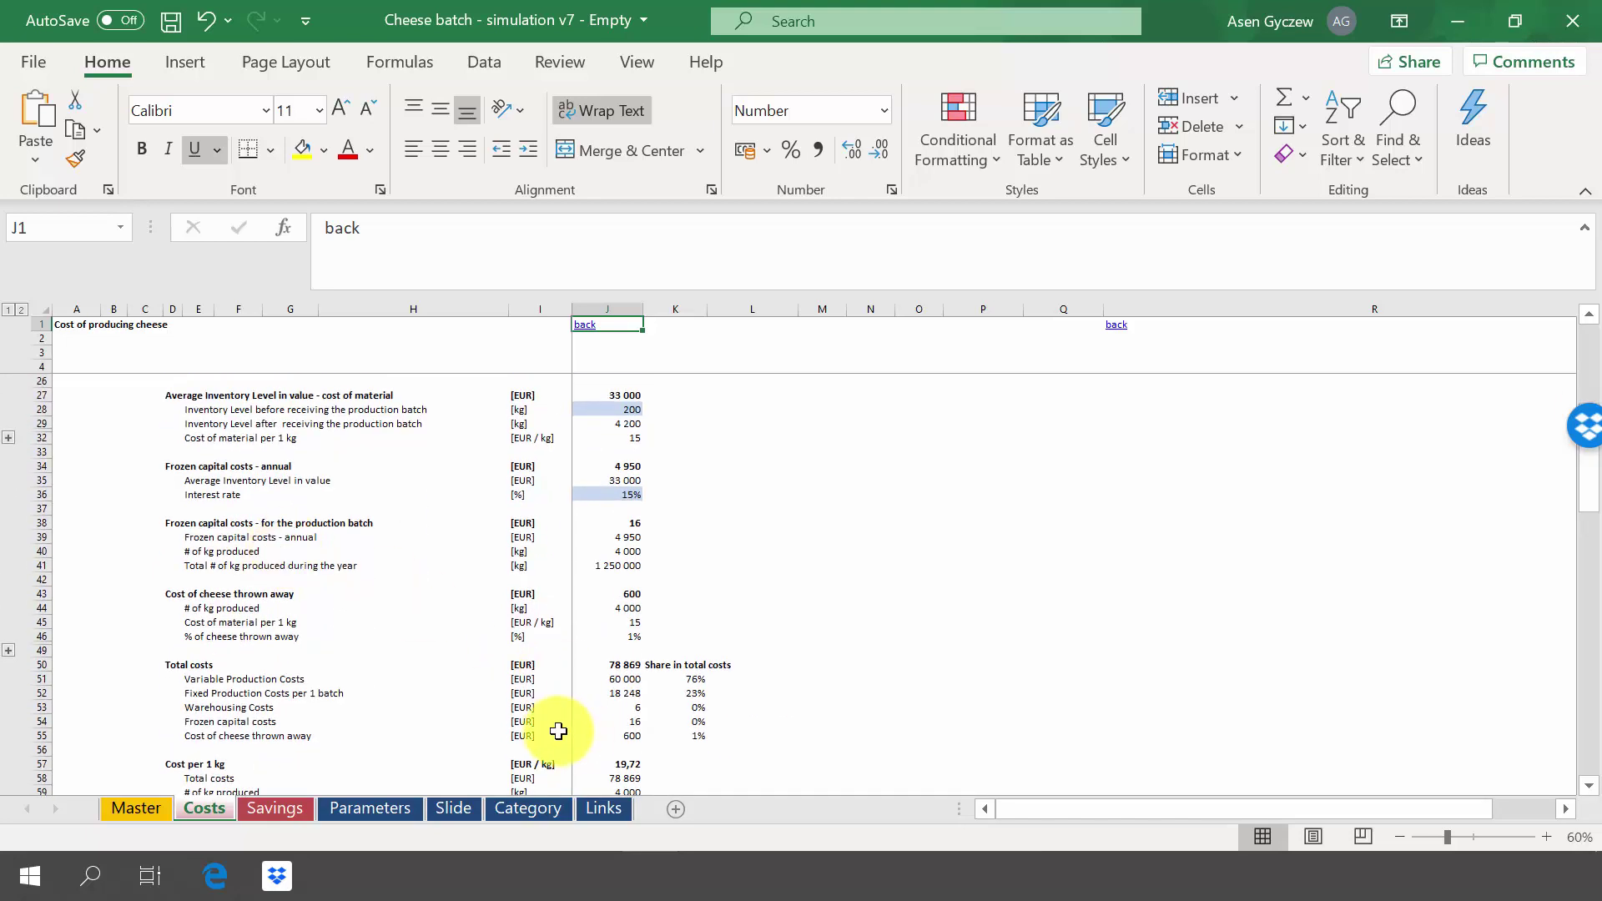
{"action": "scroll", "coordinate": [555, 418], "scroll_direction": "up", "scroll_amount": 5}
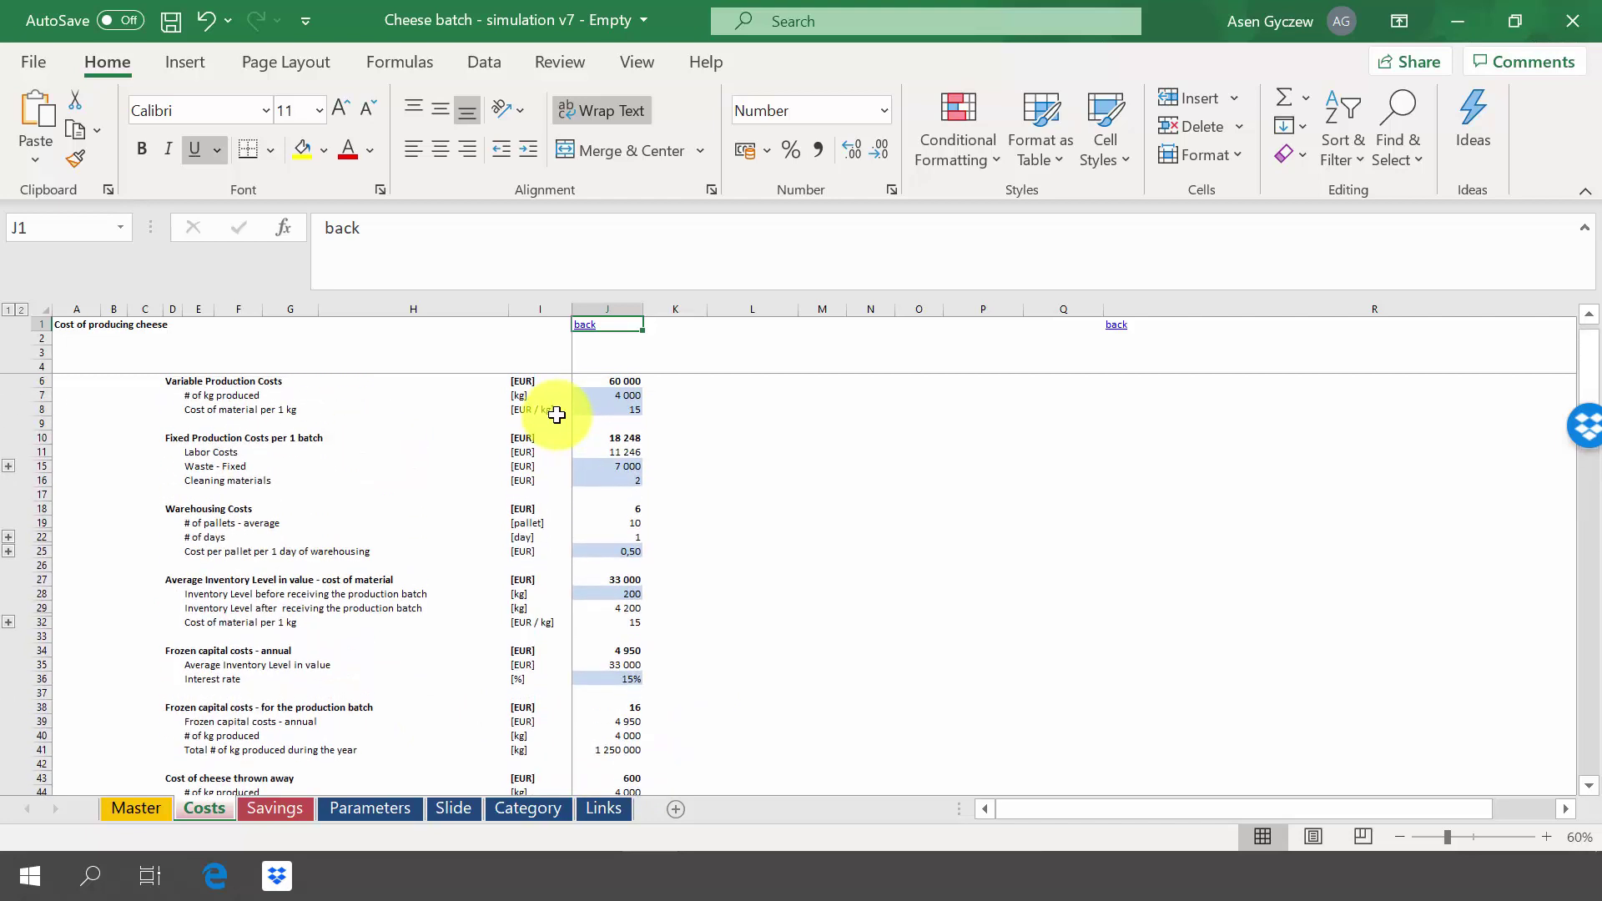
{"action": "left_click", "coordinate": [439, 398]}
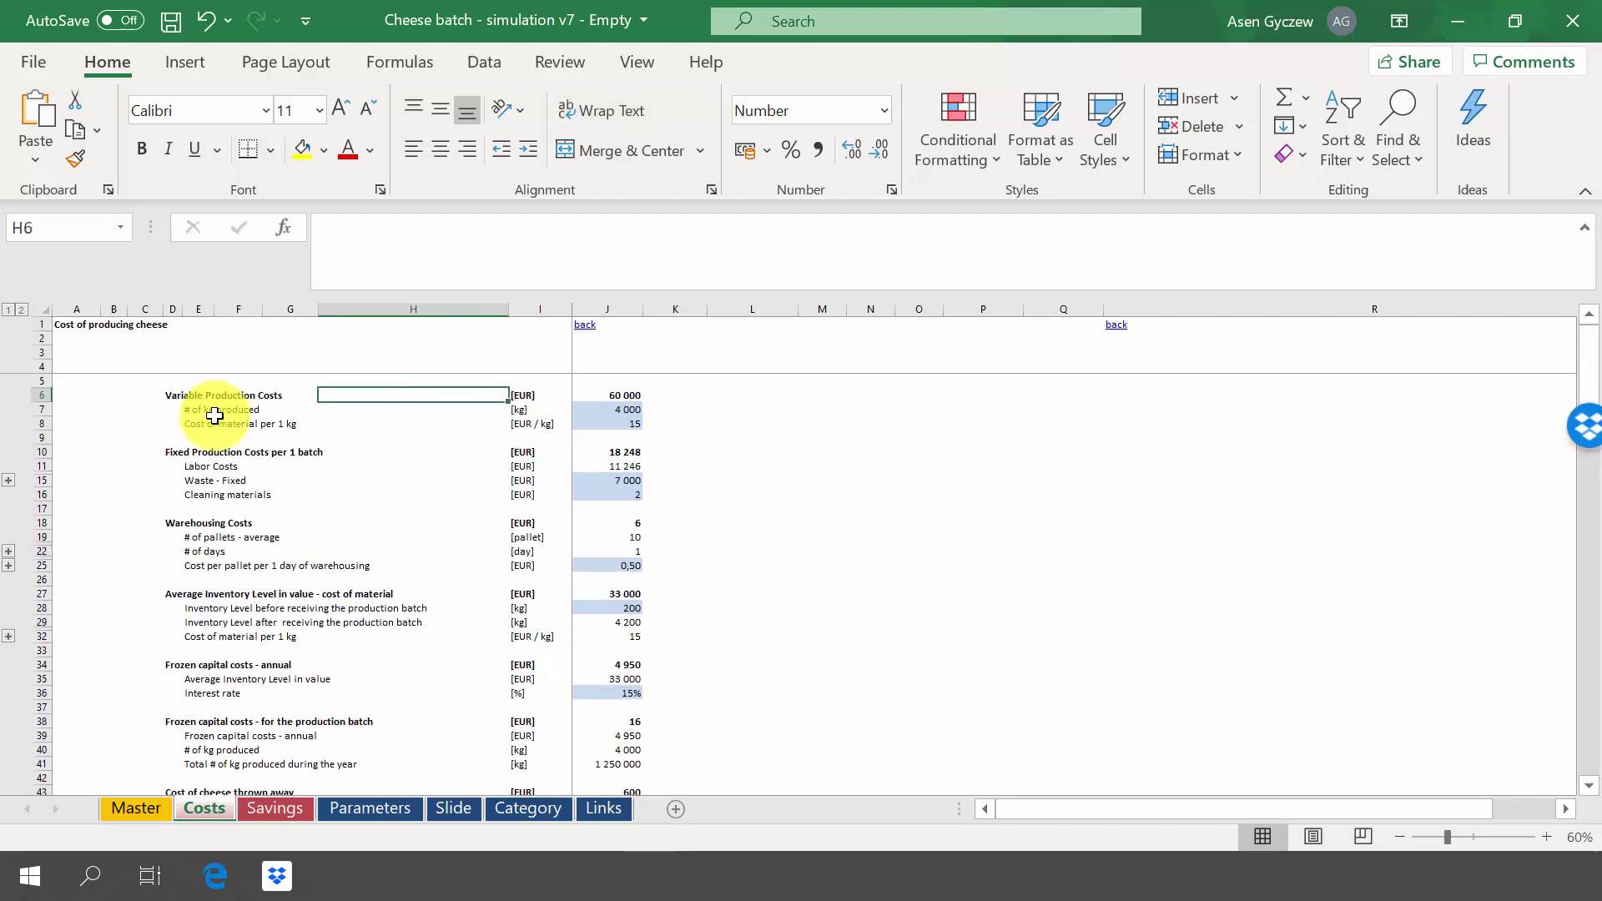
{"action": "left_click", "coordinate": [31, 397]}
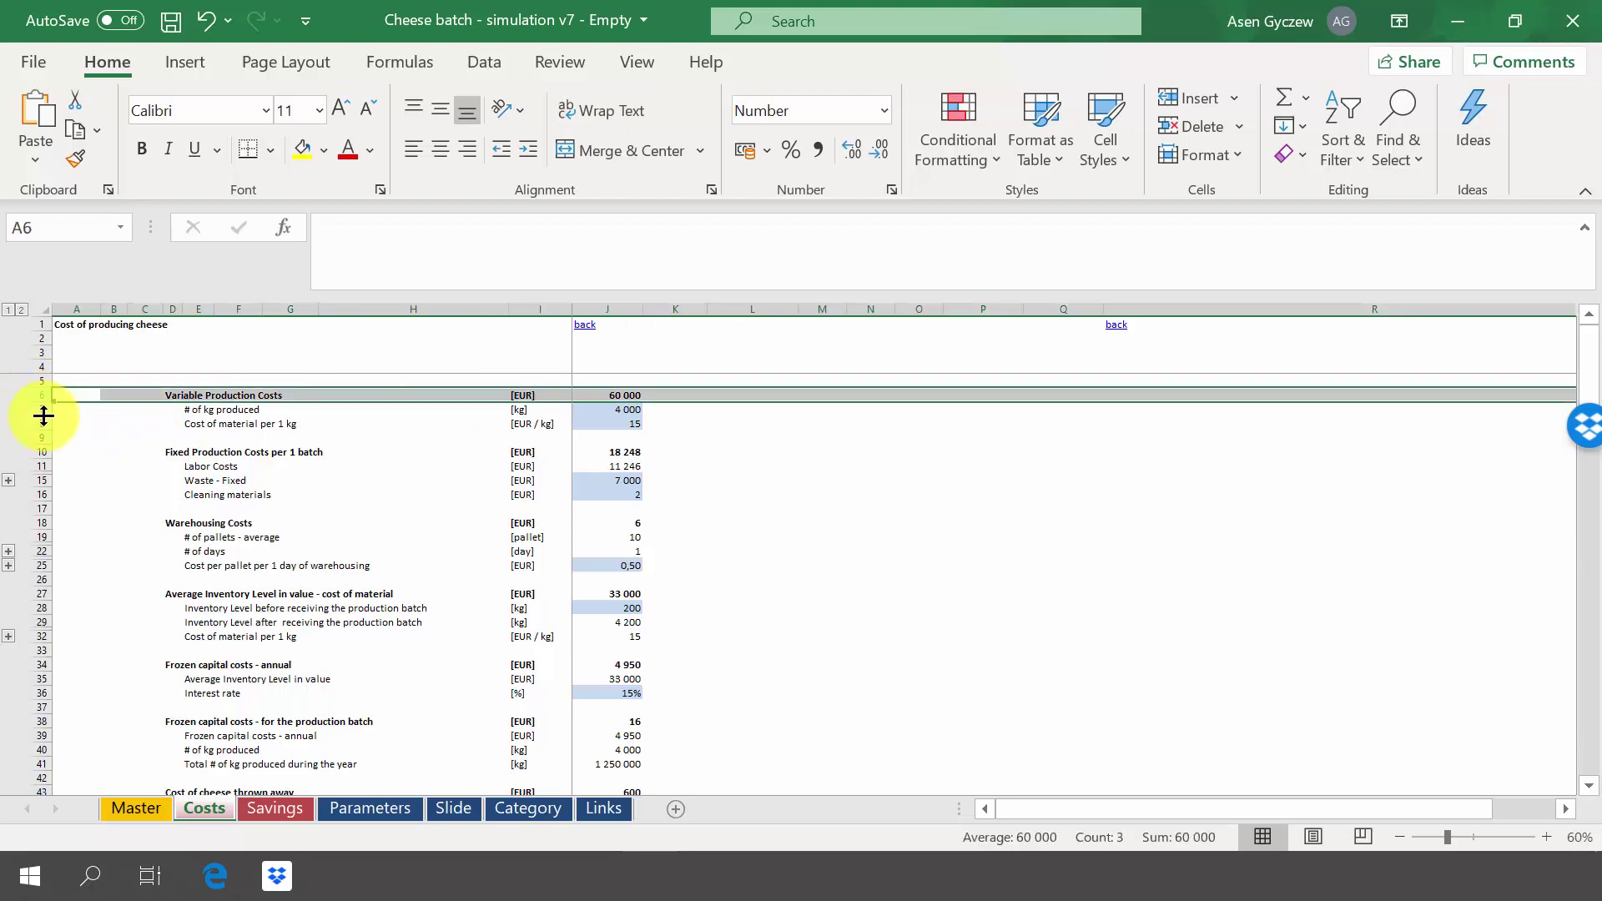
{"action": "left_click", "coordinate": [41, 410]}
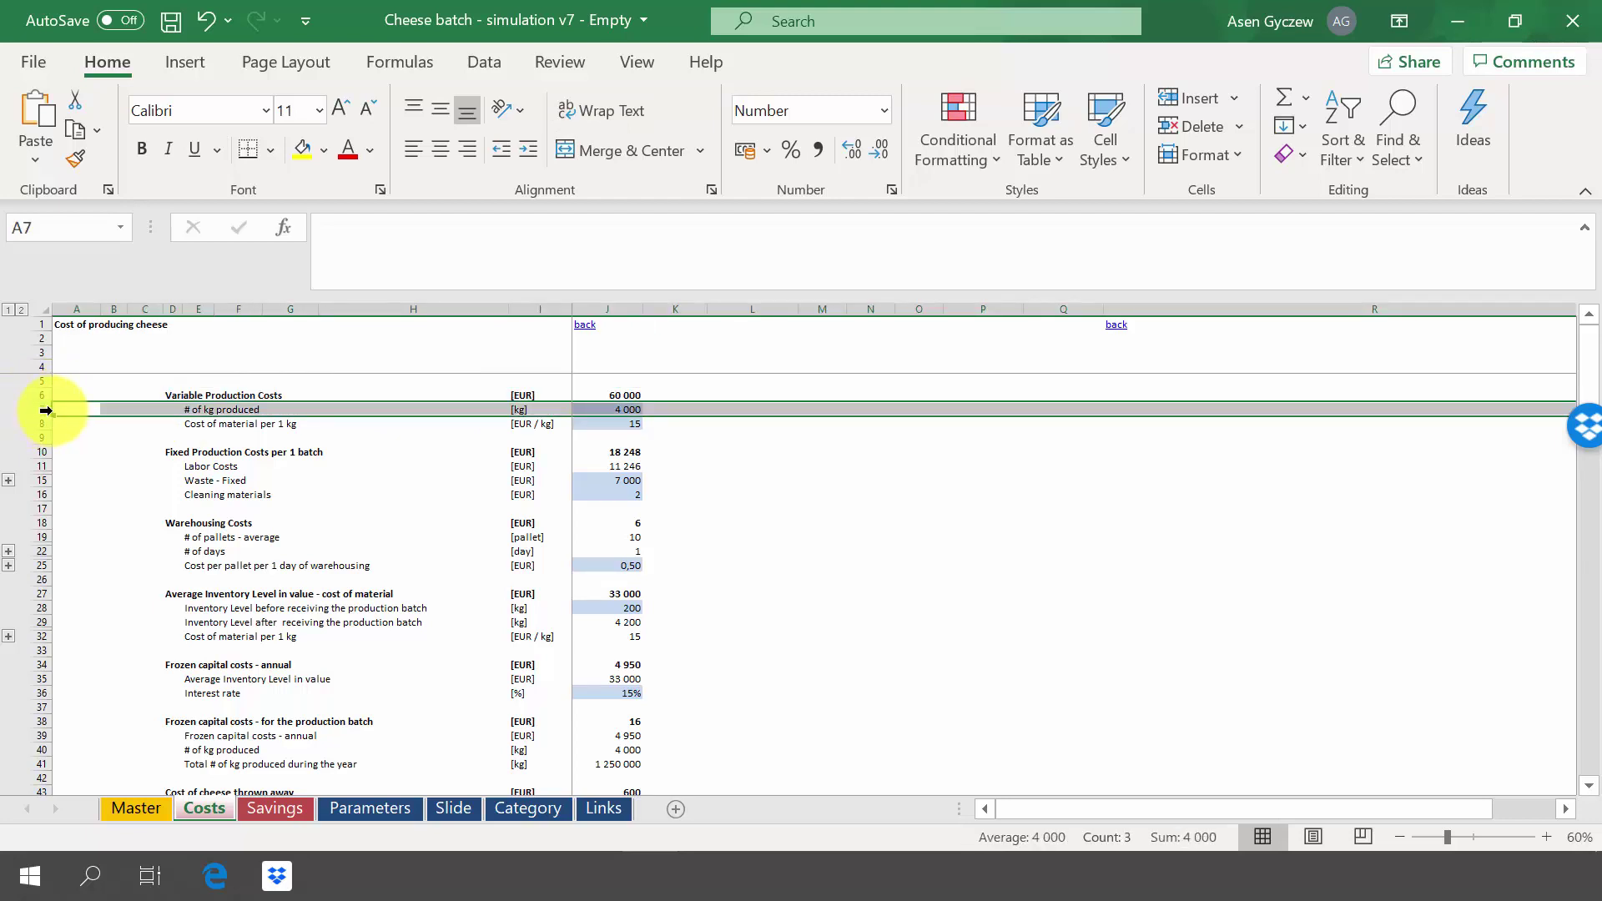
{"action": "left_click", "coordinate": [44, 424]}
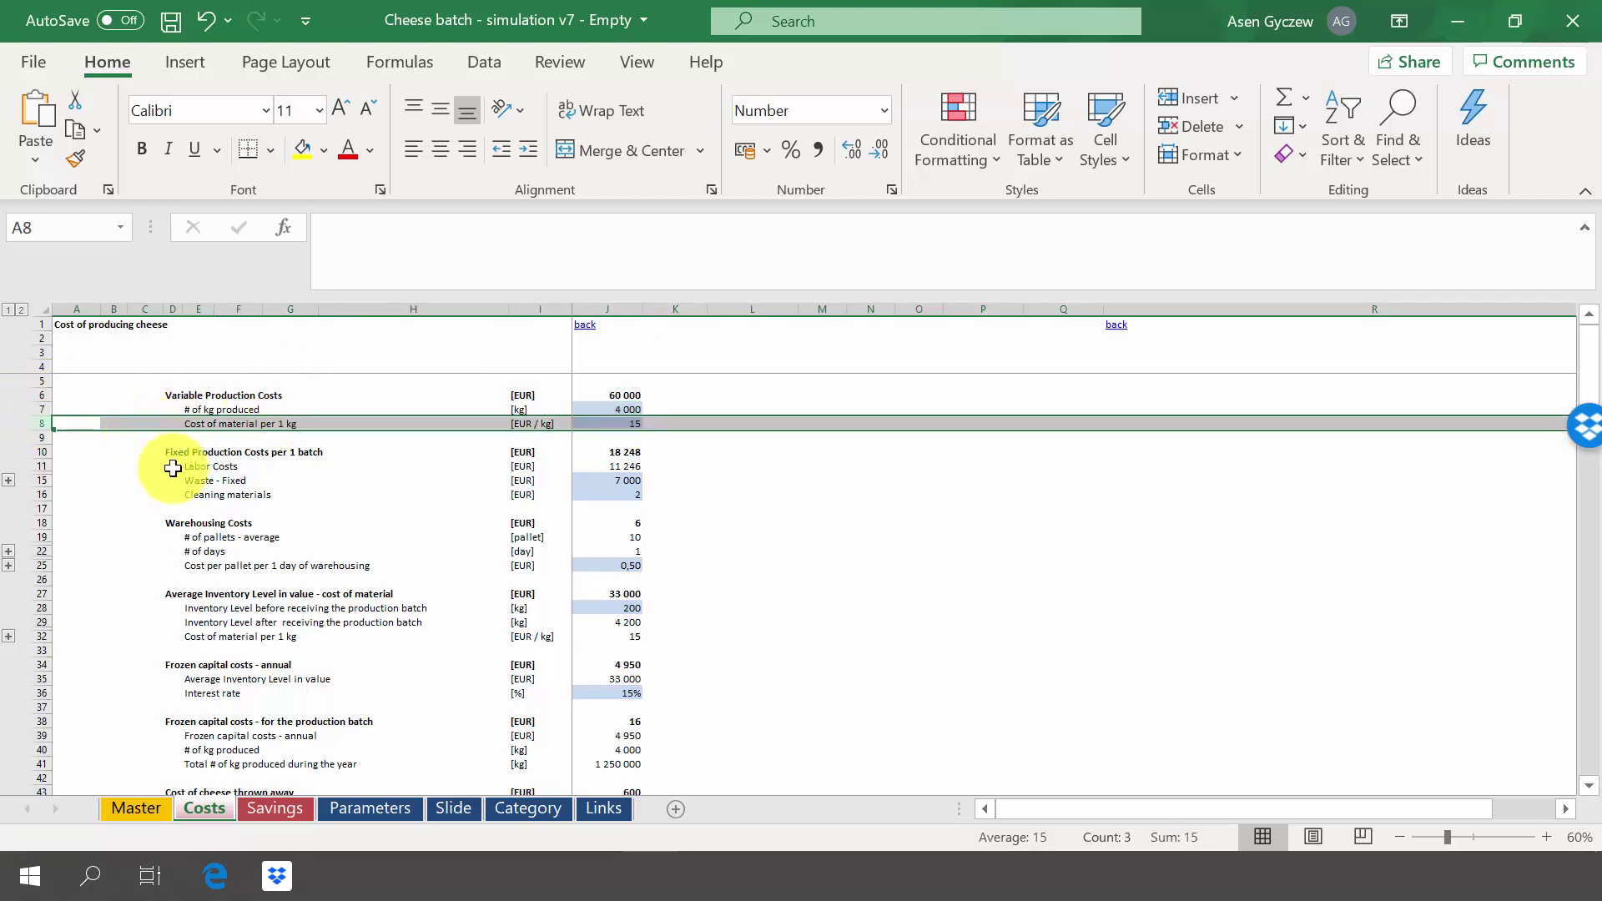
{"action": "left_click", "coordinate": [595, 406]}
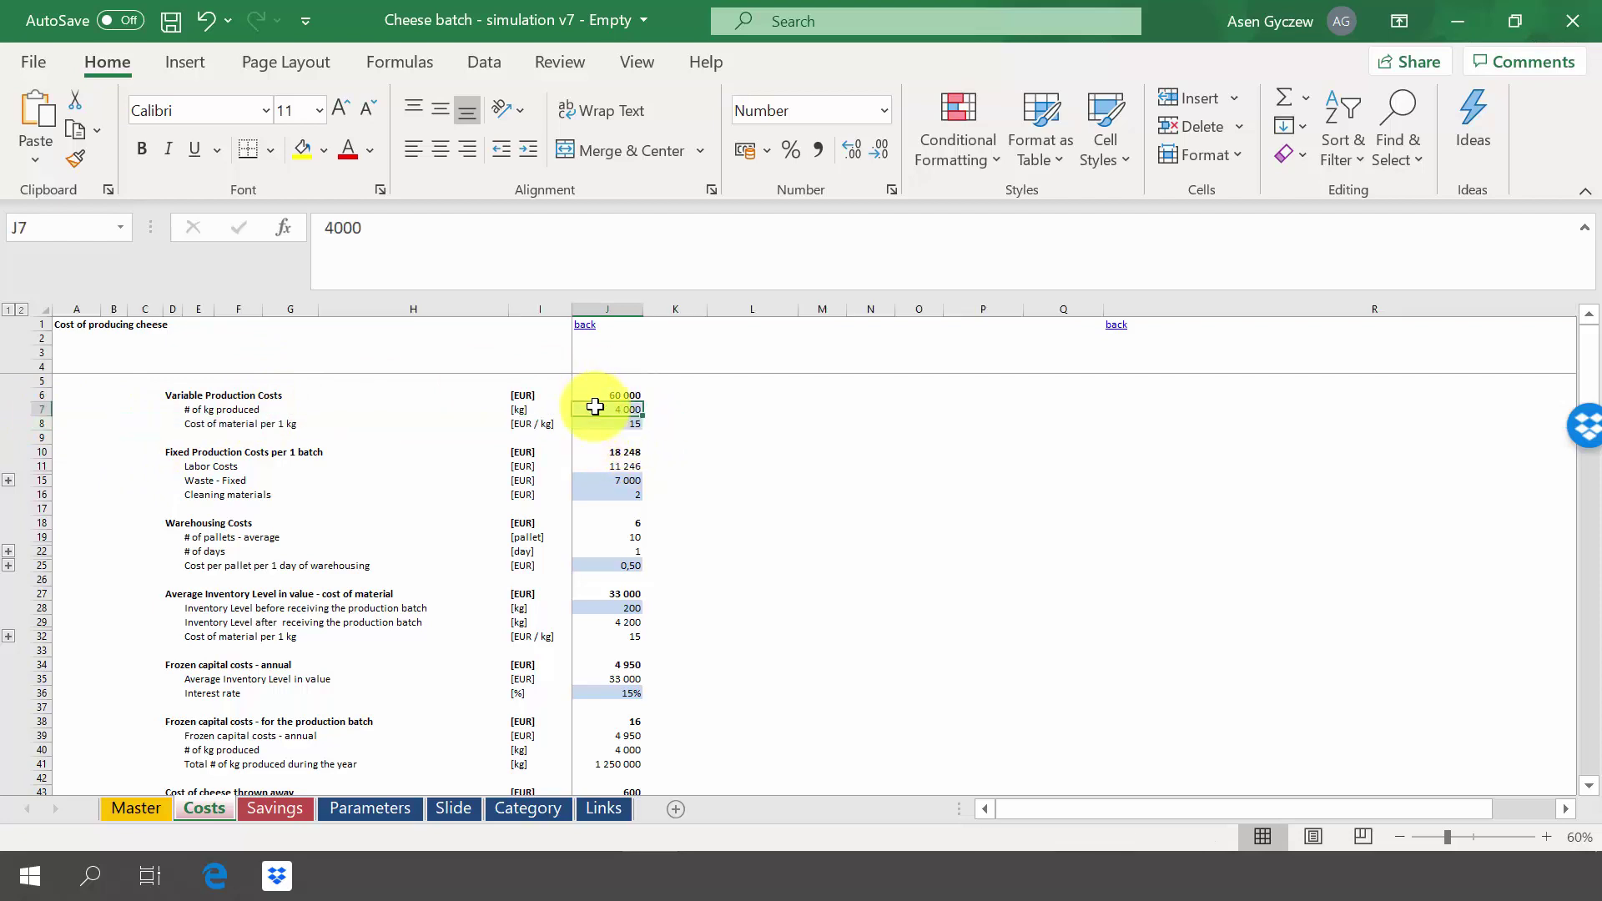
{"action": "left_click", "coordinate": [594, 389]}
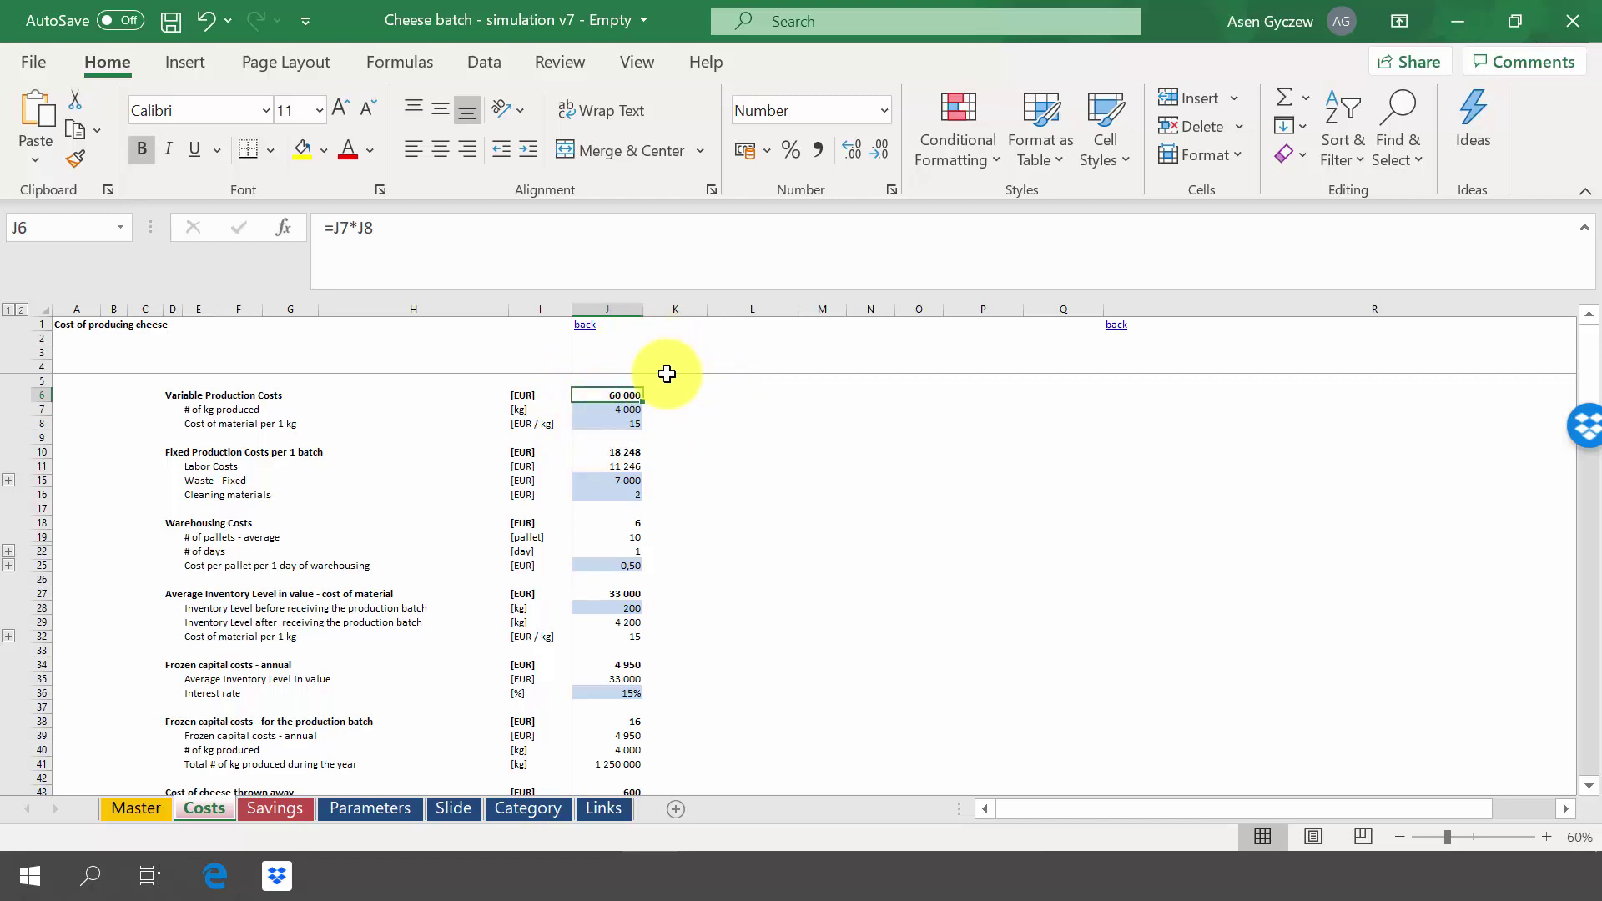
{"action": "left_click", "coordinate": [585, 452]}
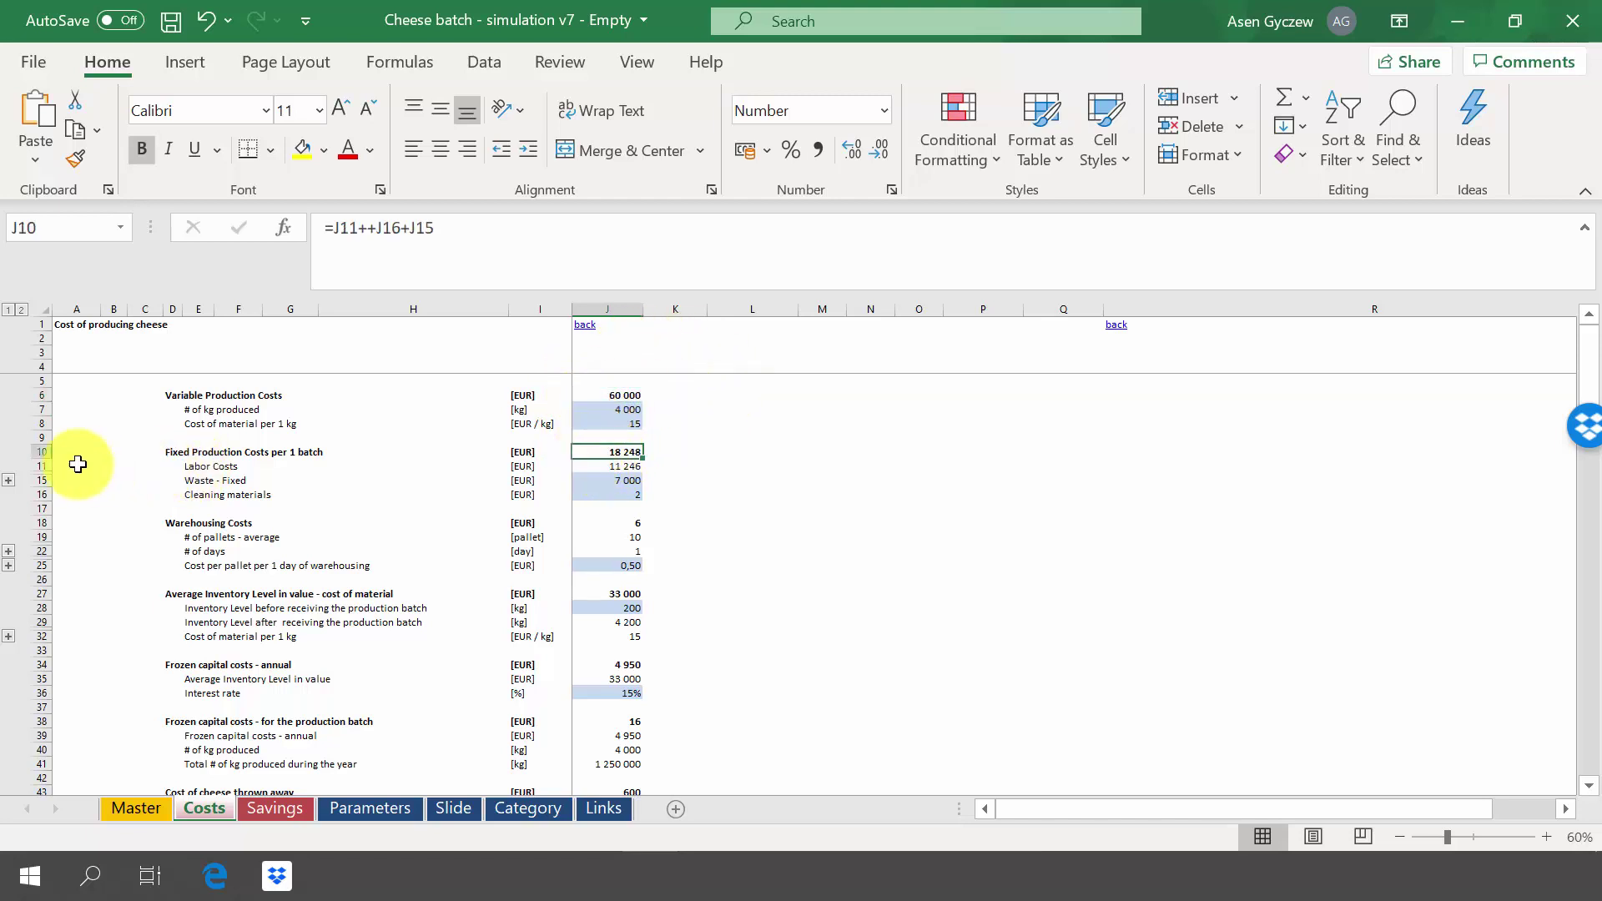
{"action": "left_click", "coordinate": [40, 453]}
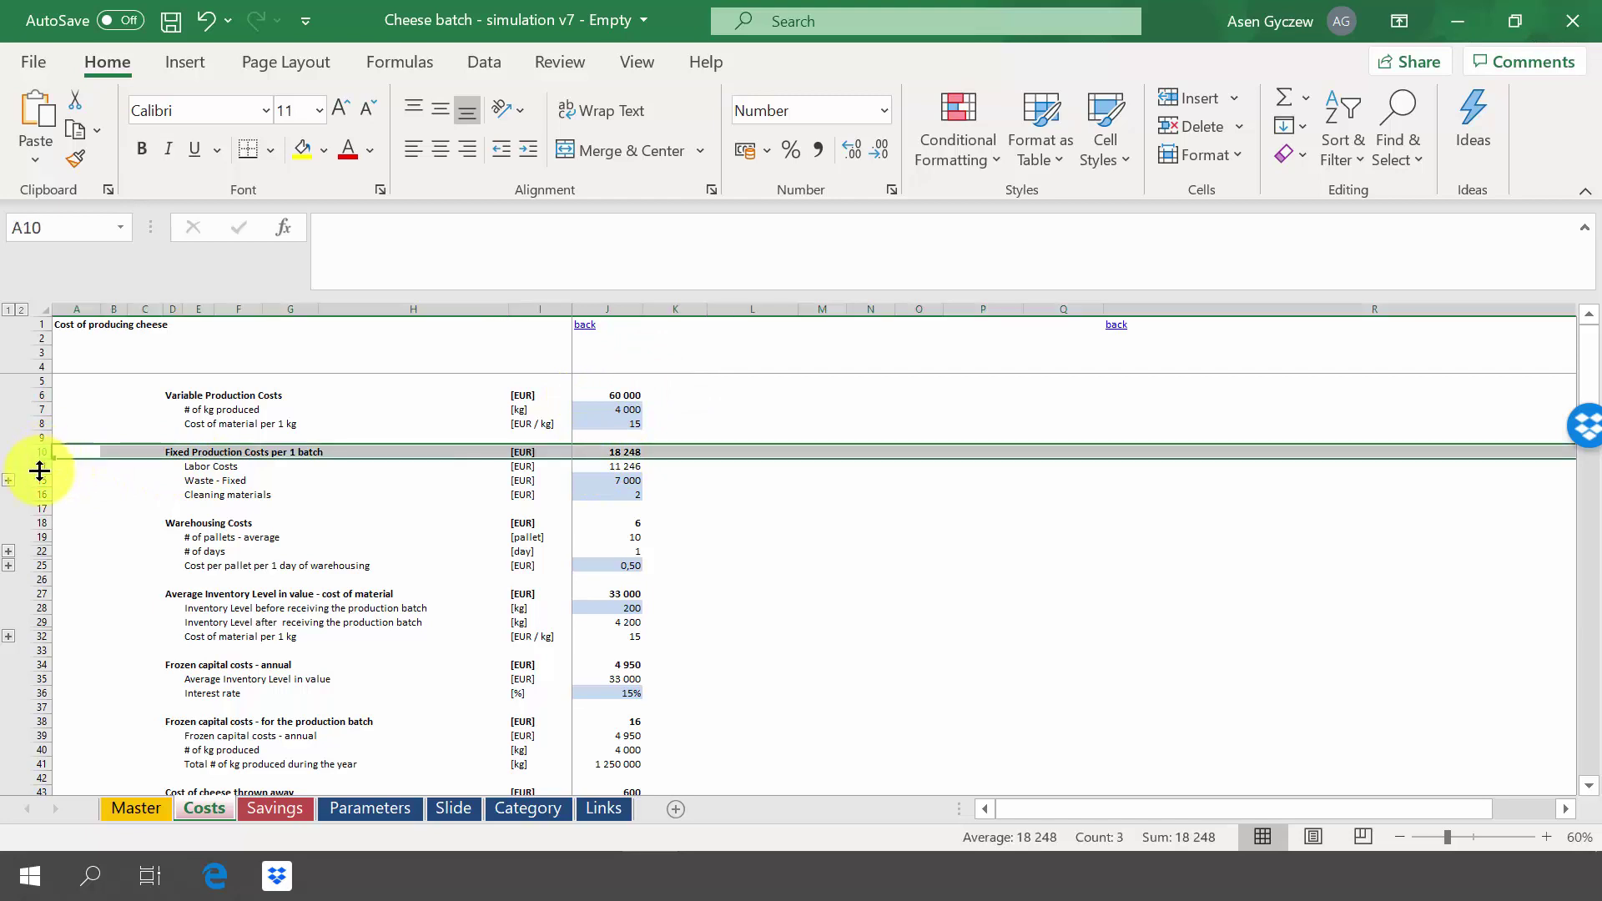
{"action": "left_click", "coordinate": [38, 466]}
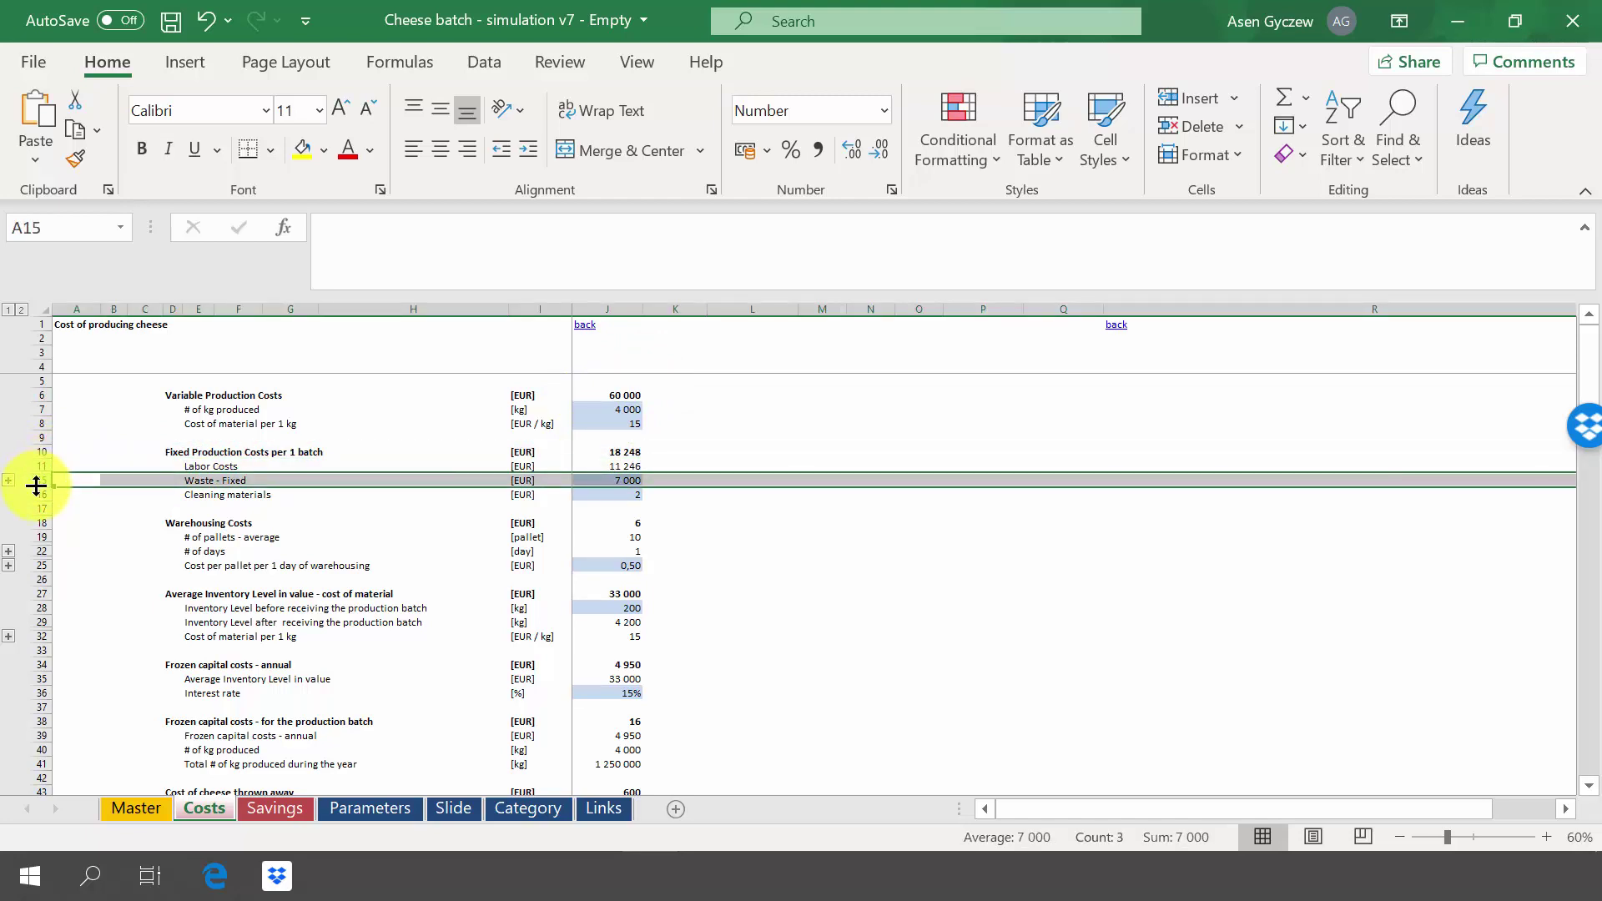
{"action": "left_click", "coordinate": [36, 495]}
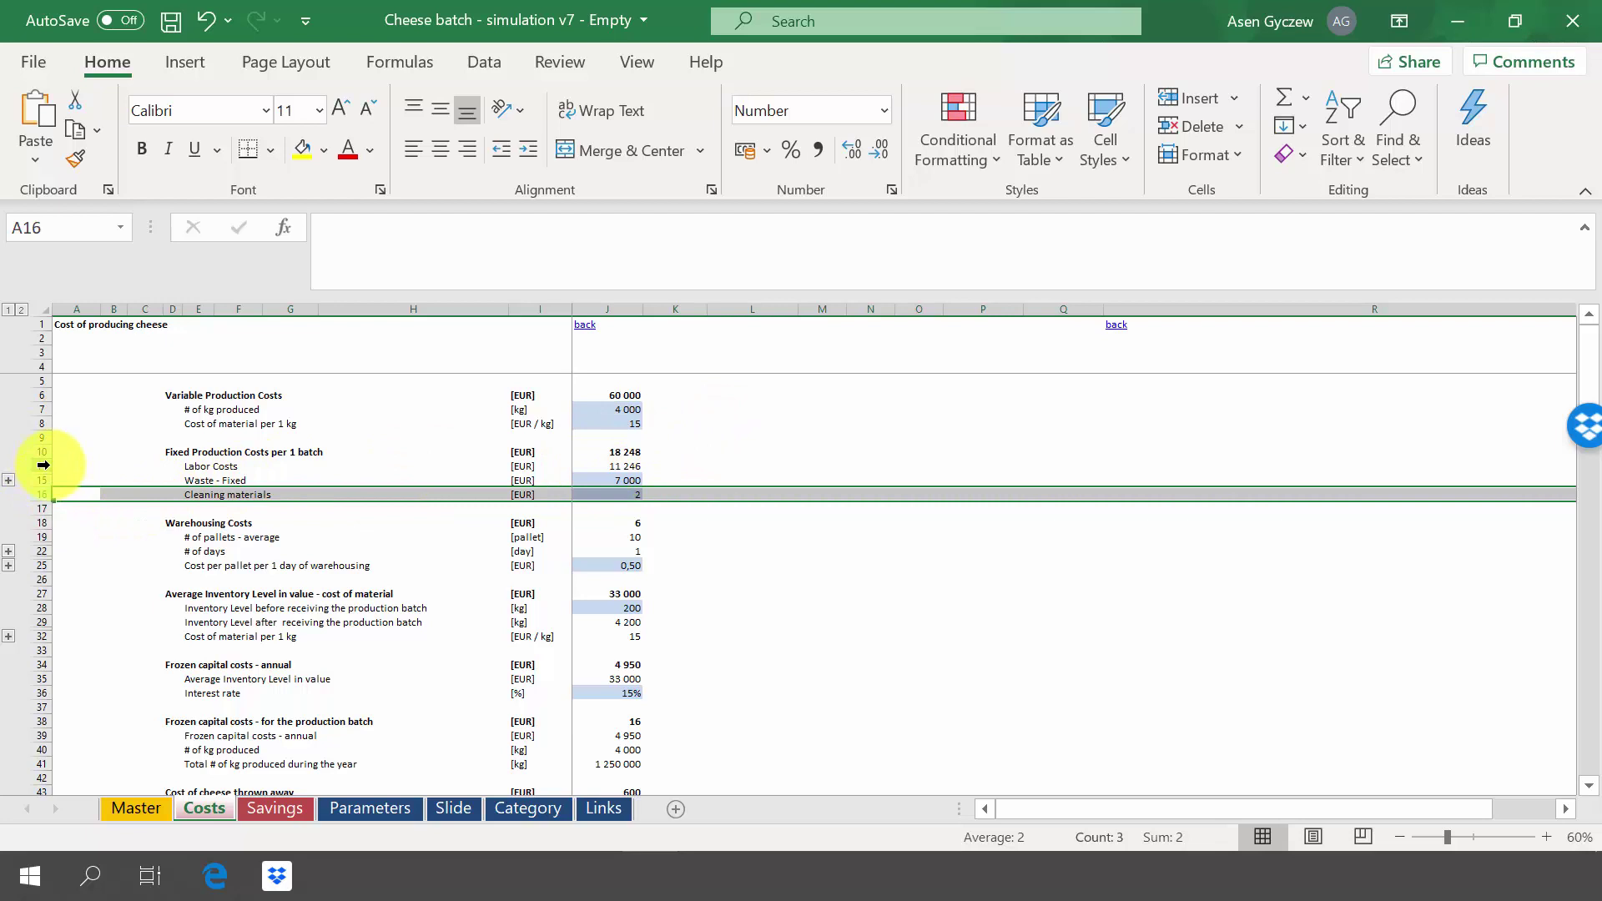
{"action": "left_click", "coordinate": [42, 465]}
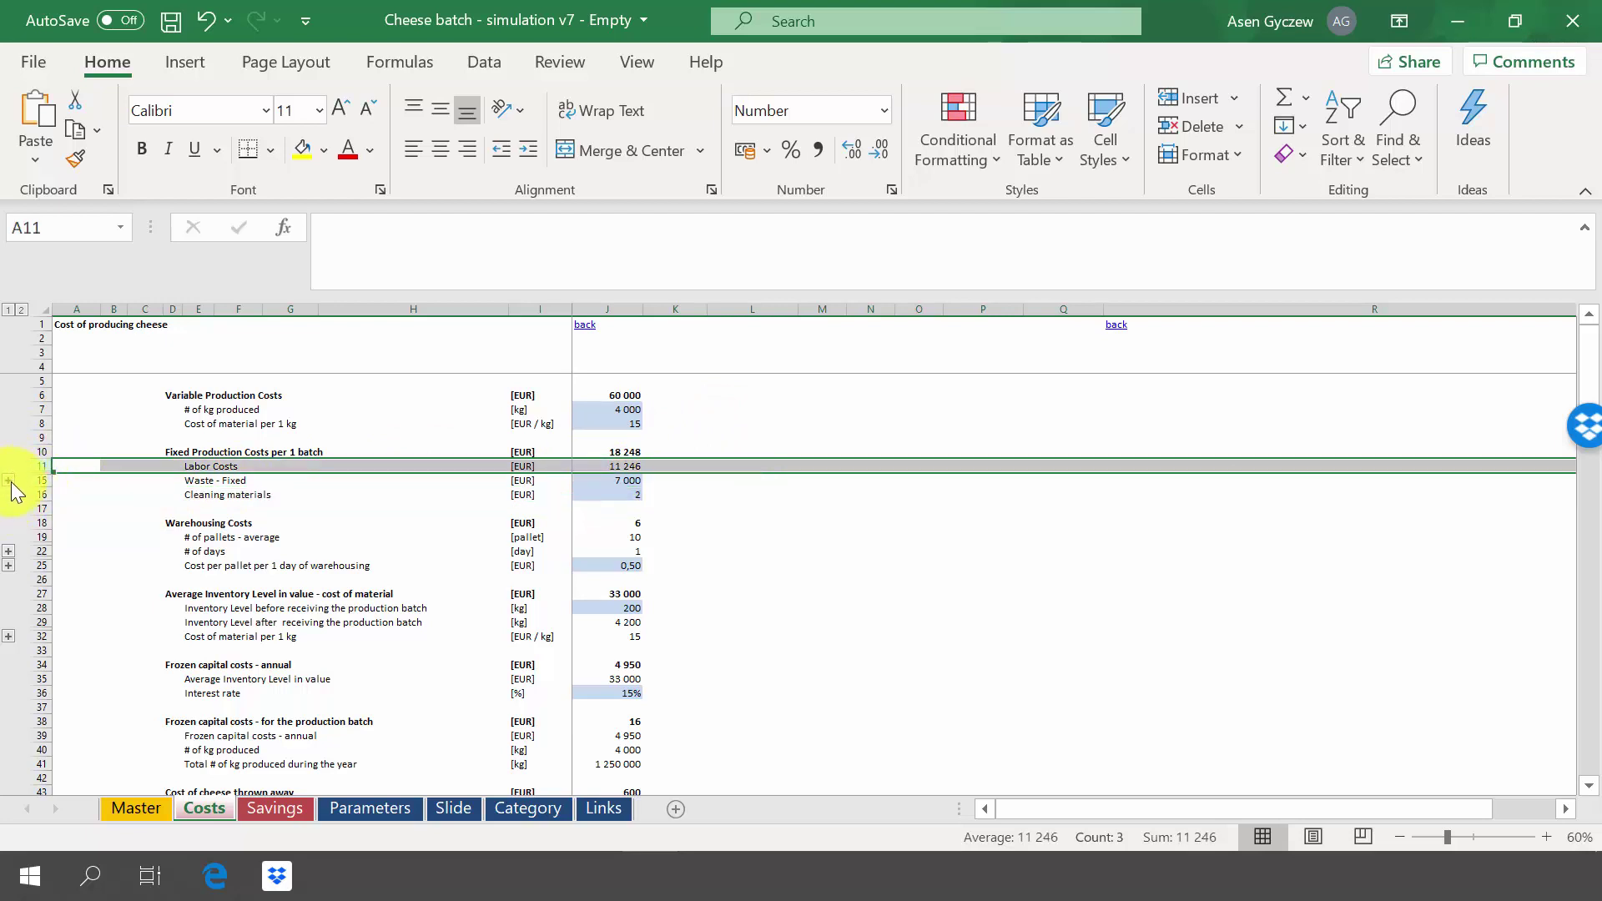
{"action": "left_click", "coordinate": [11, 481]}
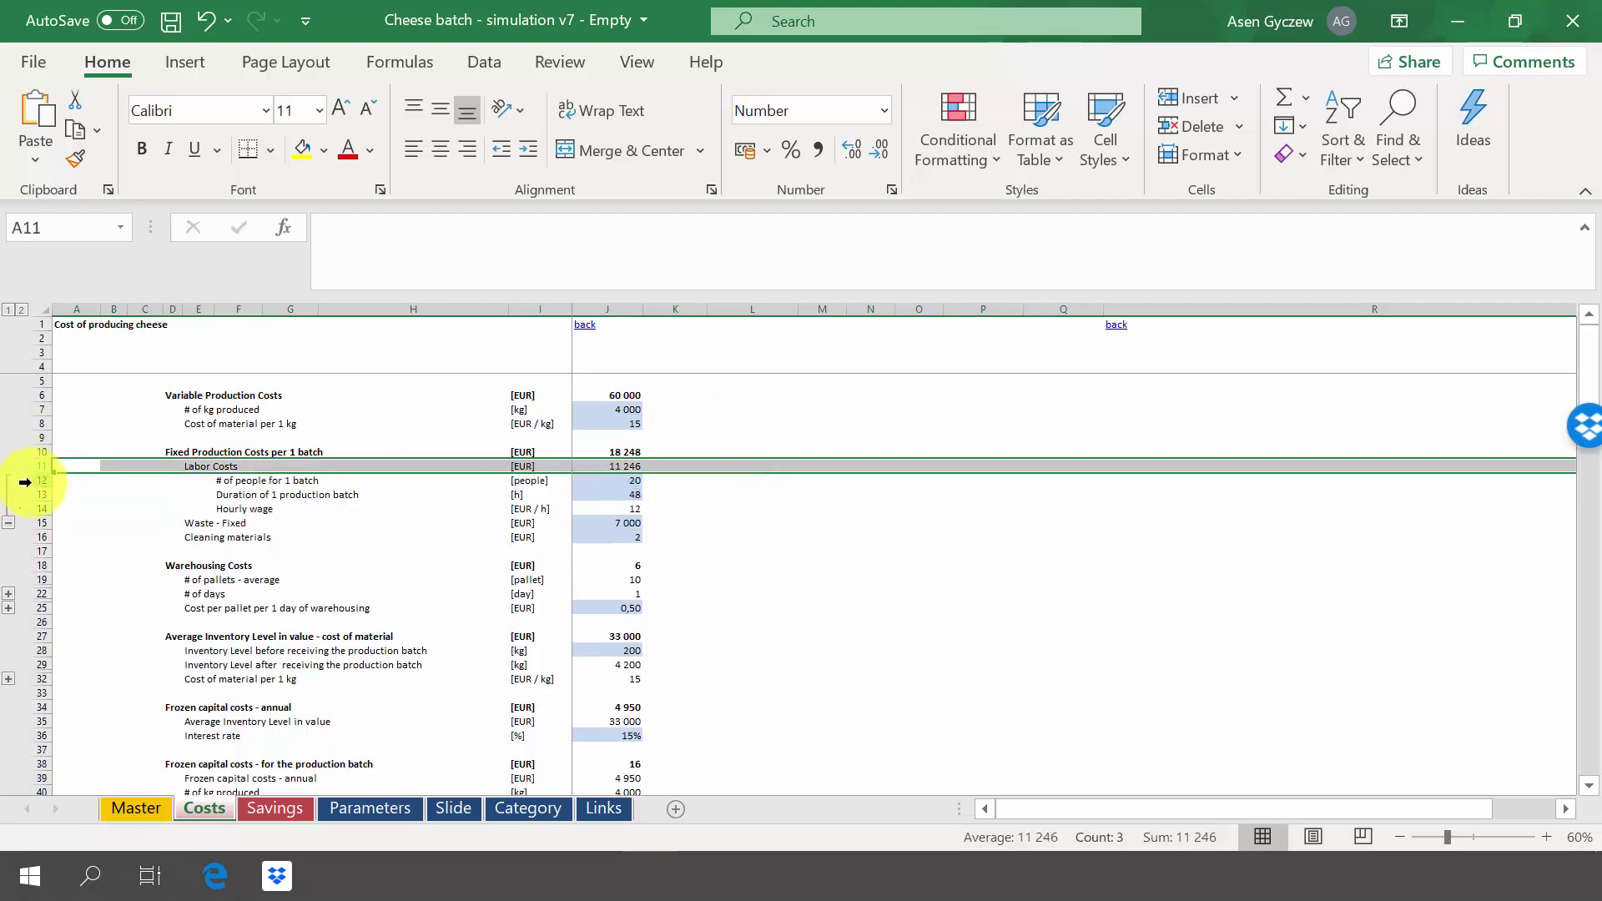
{"action": "left_click", "coordinate": [32, 481]}
{"action": "left_click", "coordinate": [41, 494]}
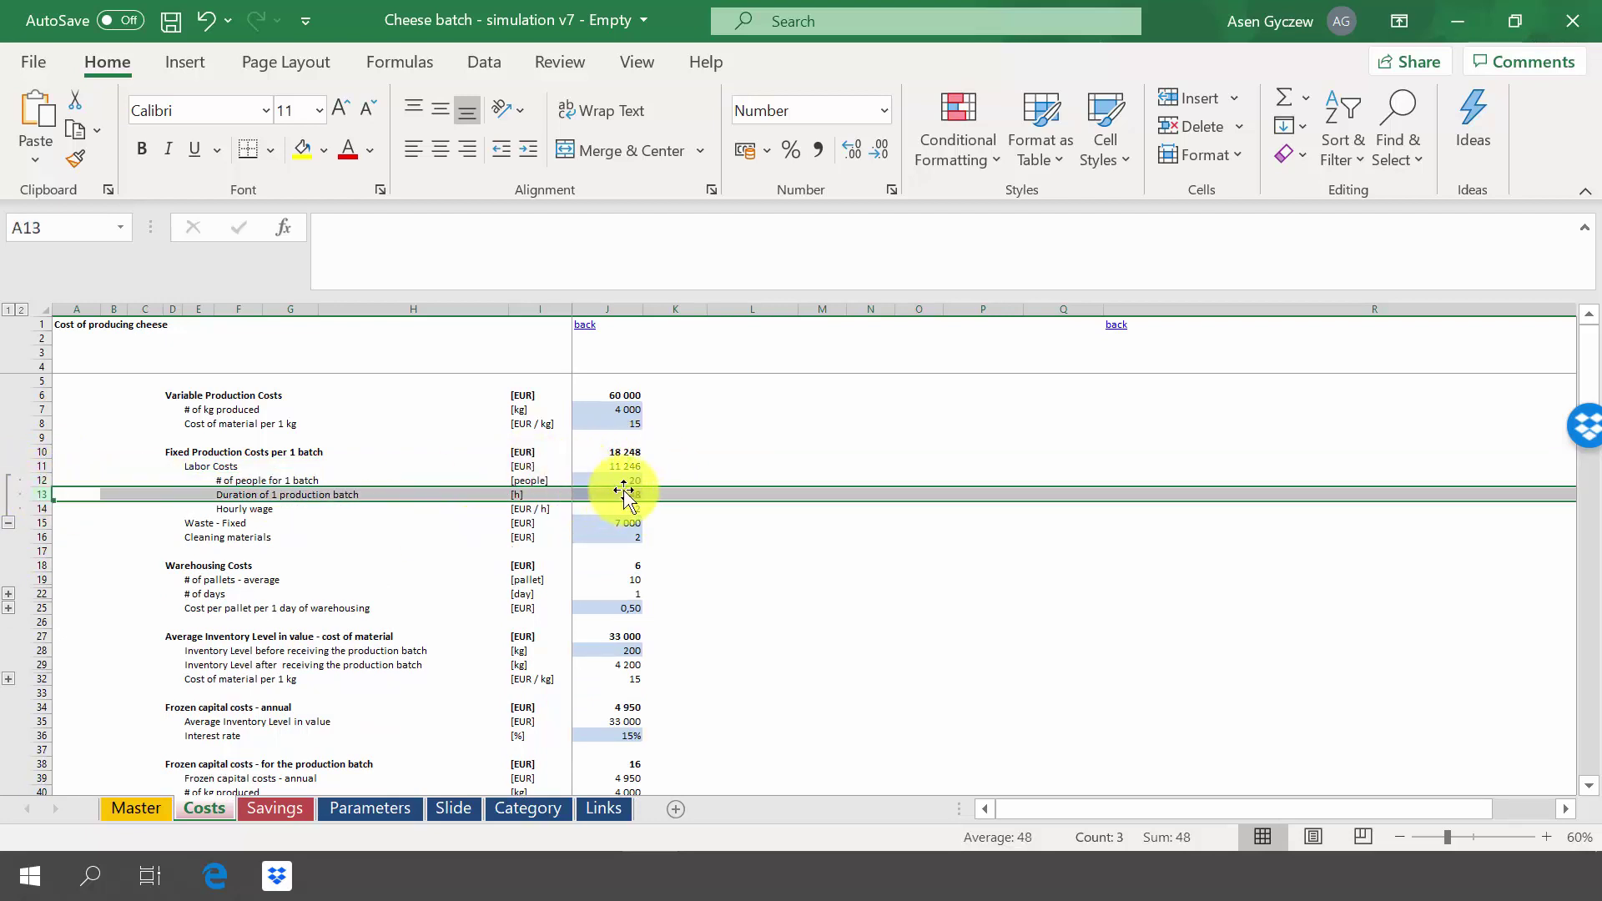
{"action": "left_click", "coordinate": [44, 509]}
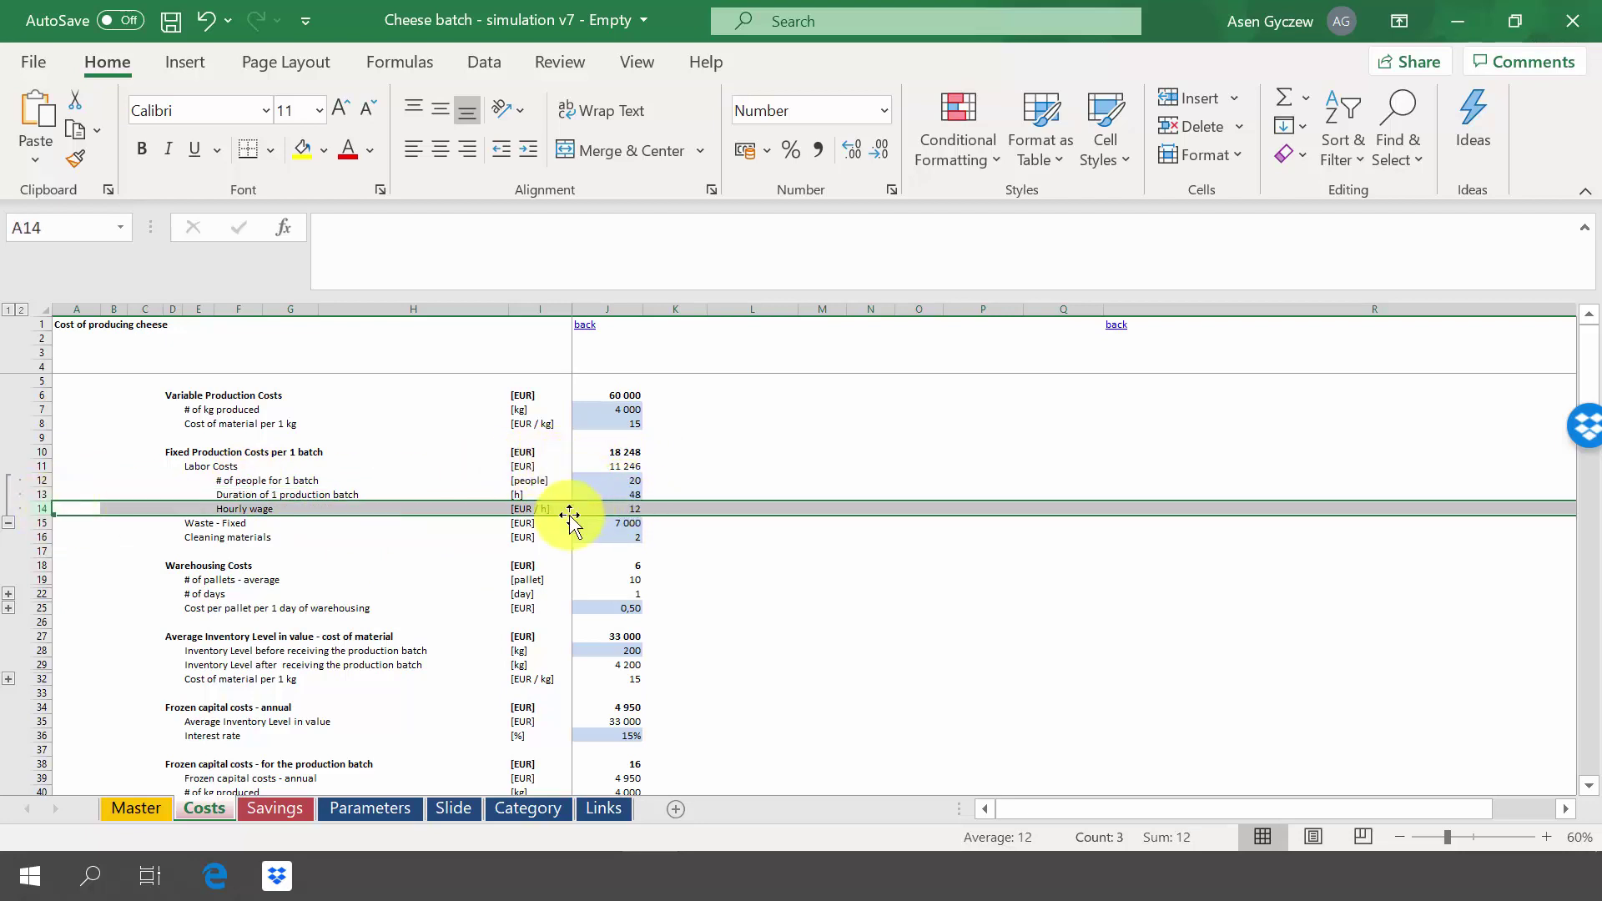
{"action": "left_click", "coordinate": [587, 451]}
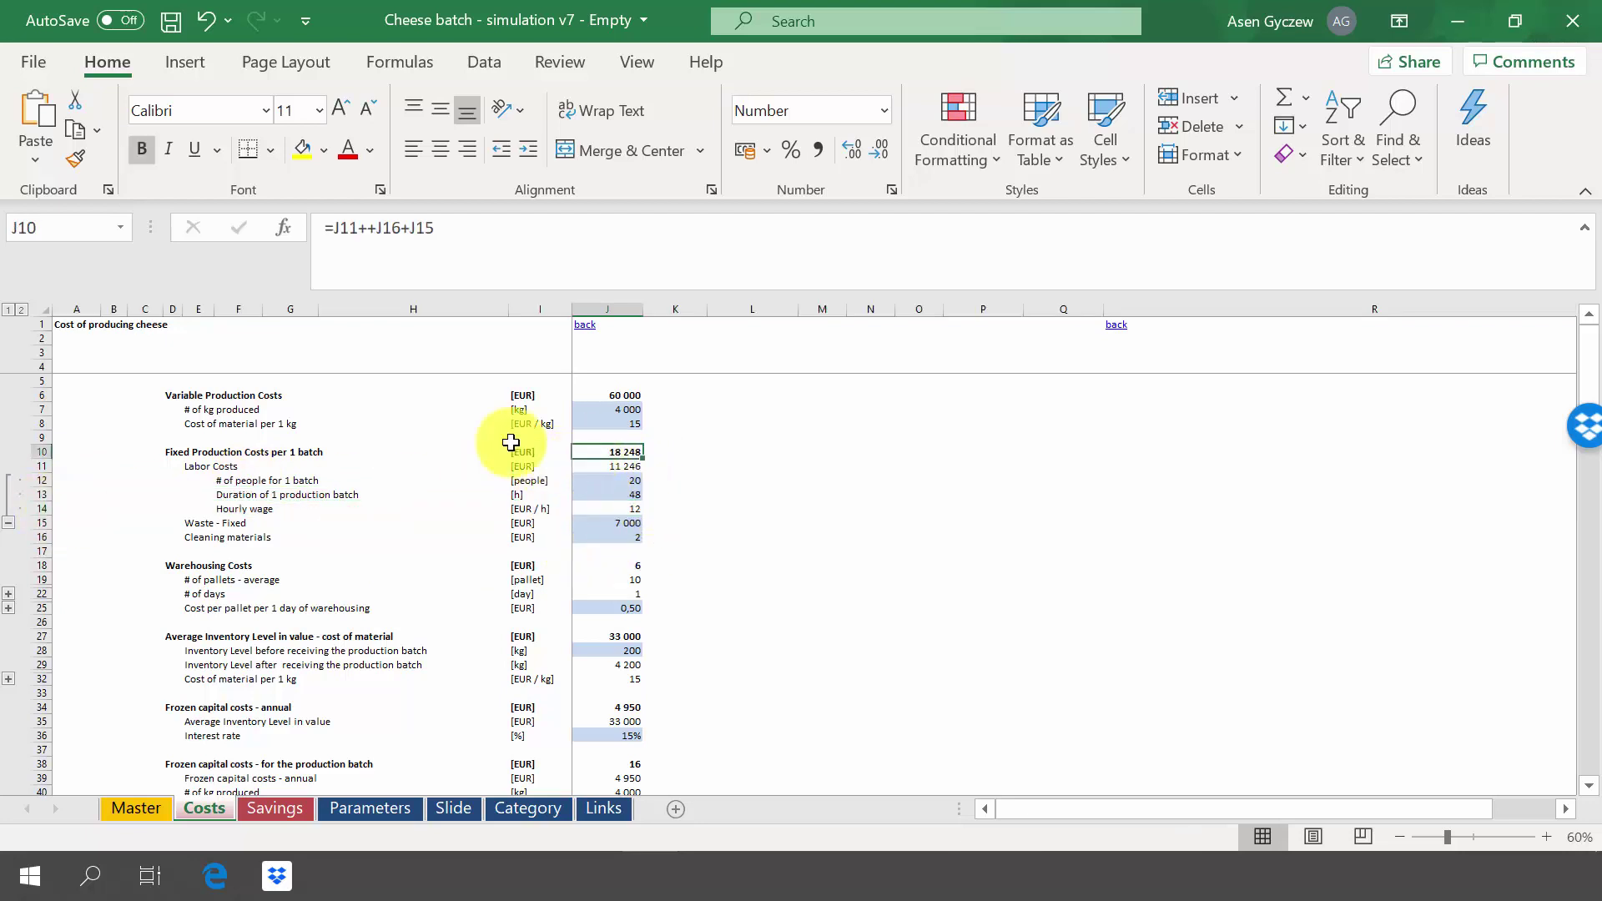
{"action": "left_click", "coordinate": [10, 536]}
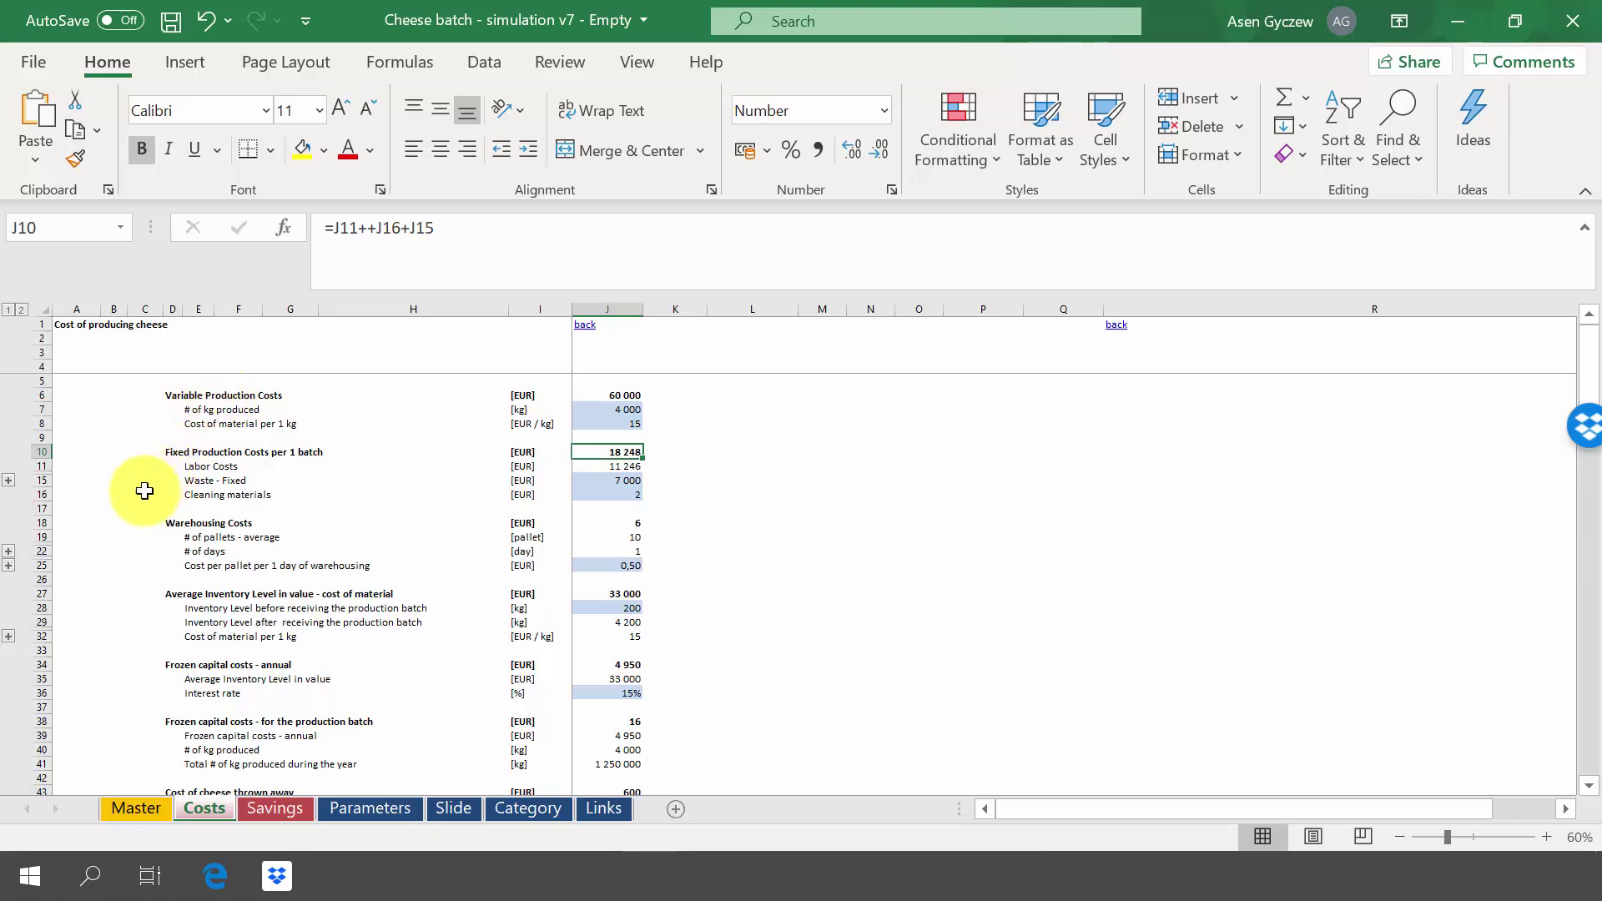
{"action": "left_click", "coordinate": [38, 523]}
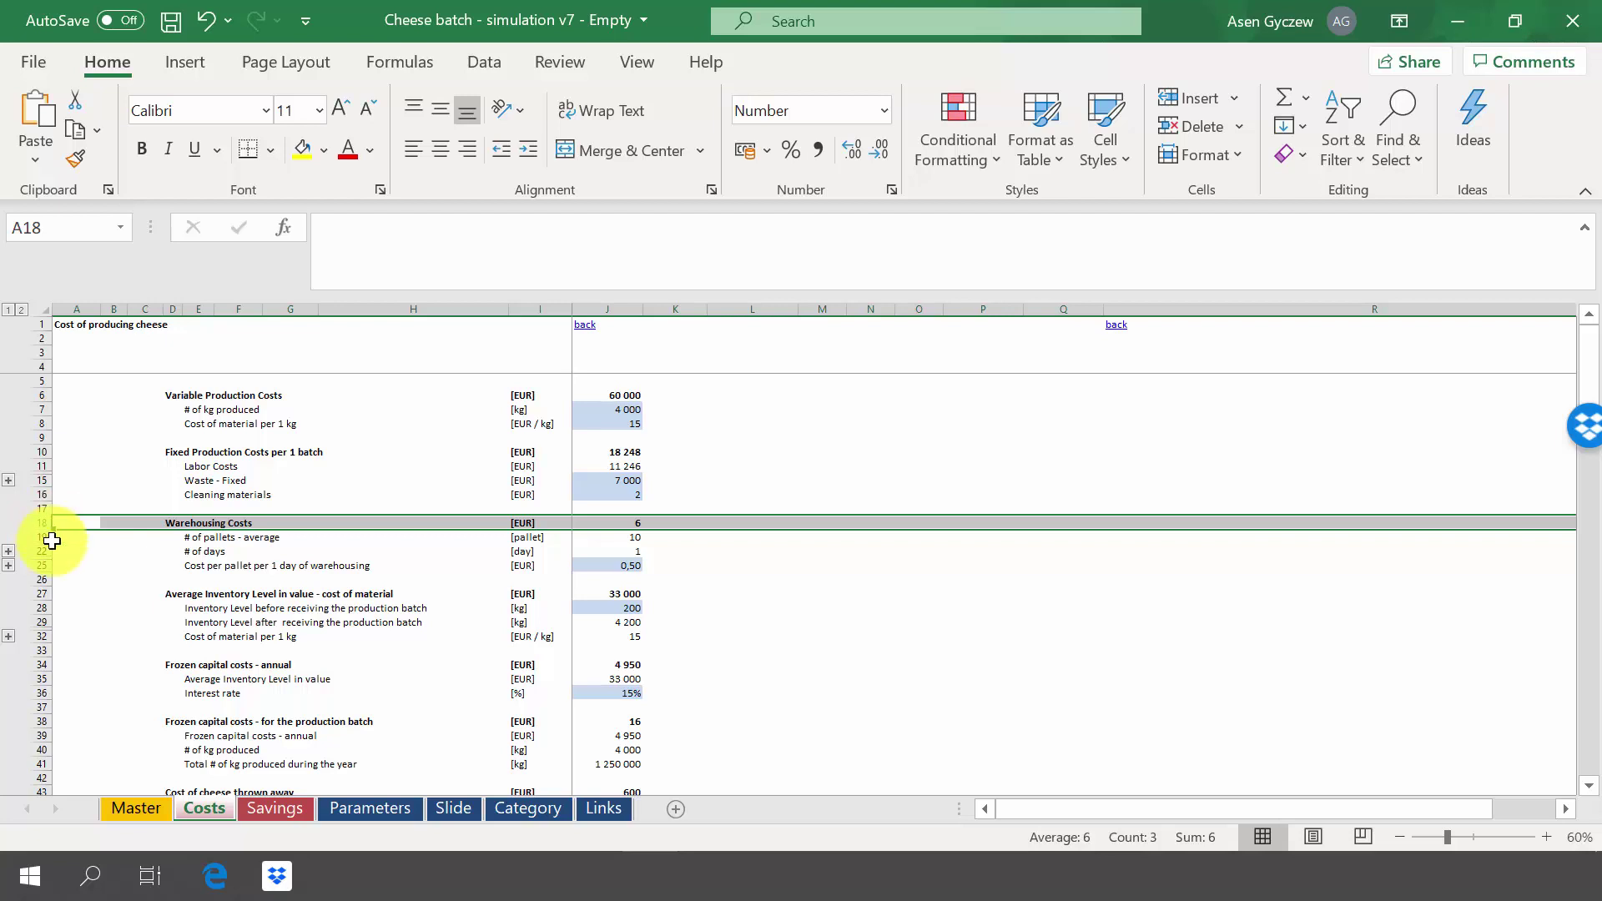
{"action": "left_click", "coordinate": [48, 540]}
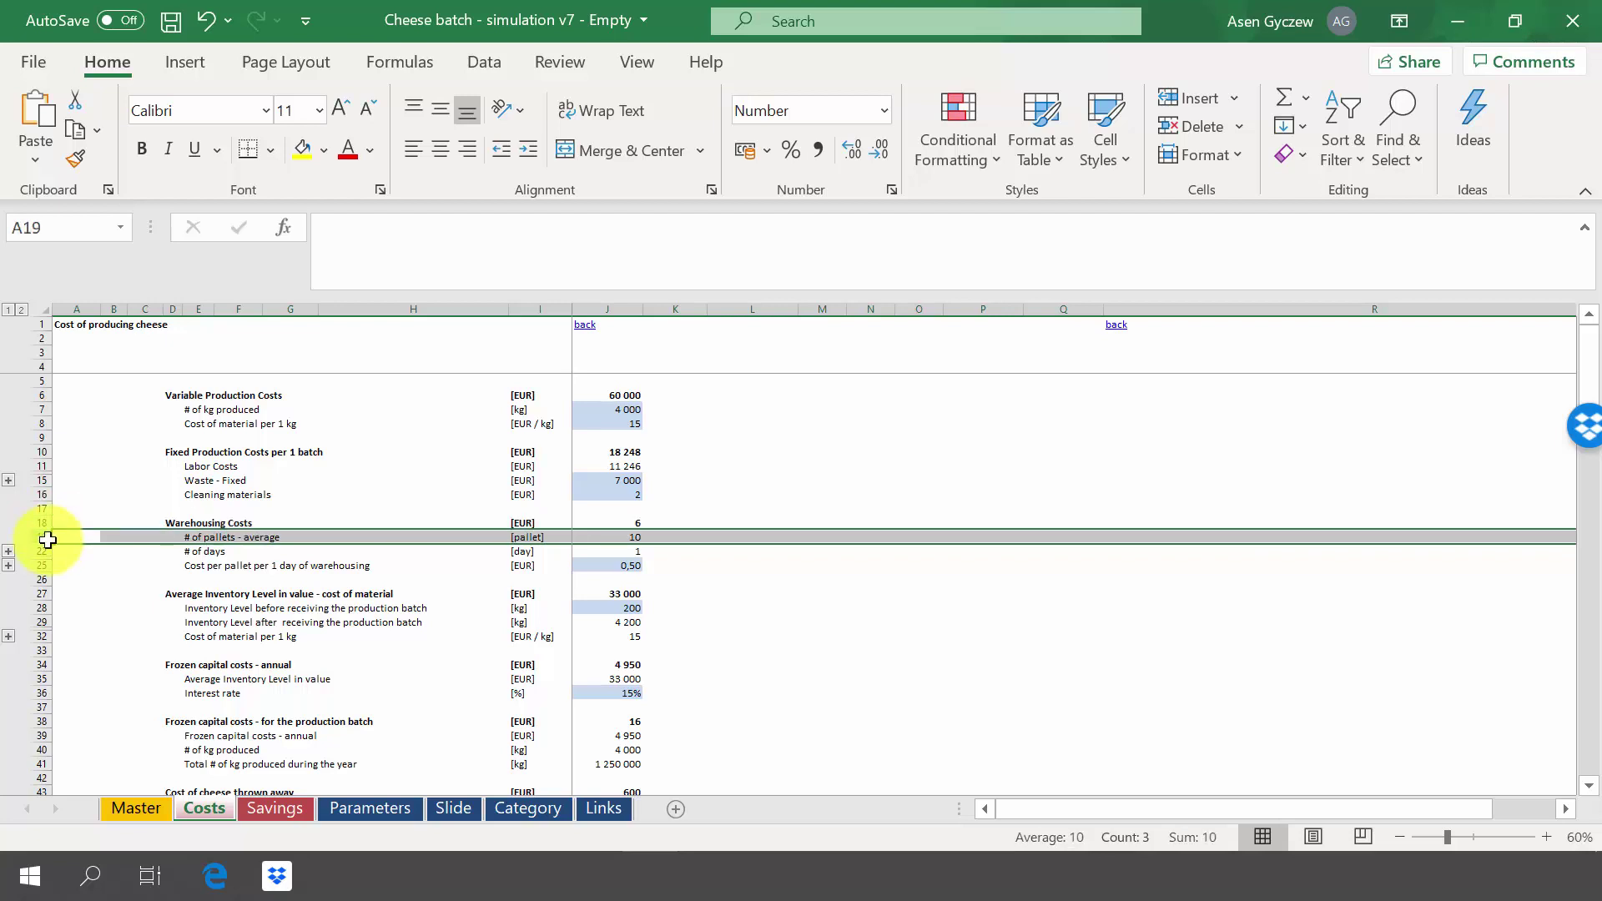
{"action": "left_click", "coordinate": [43, 550]}
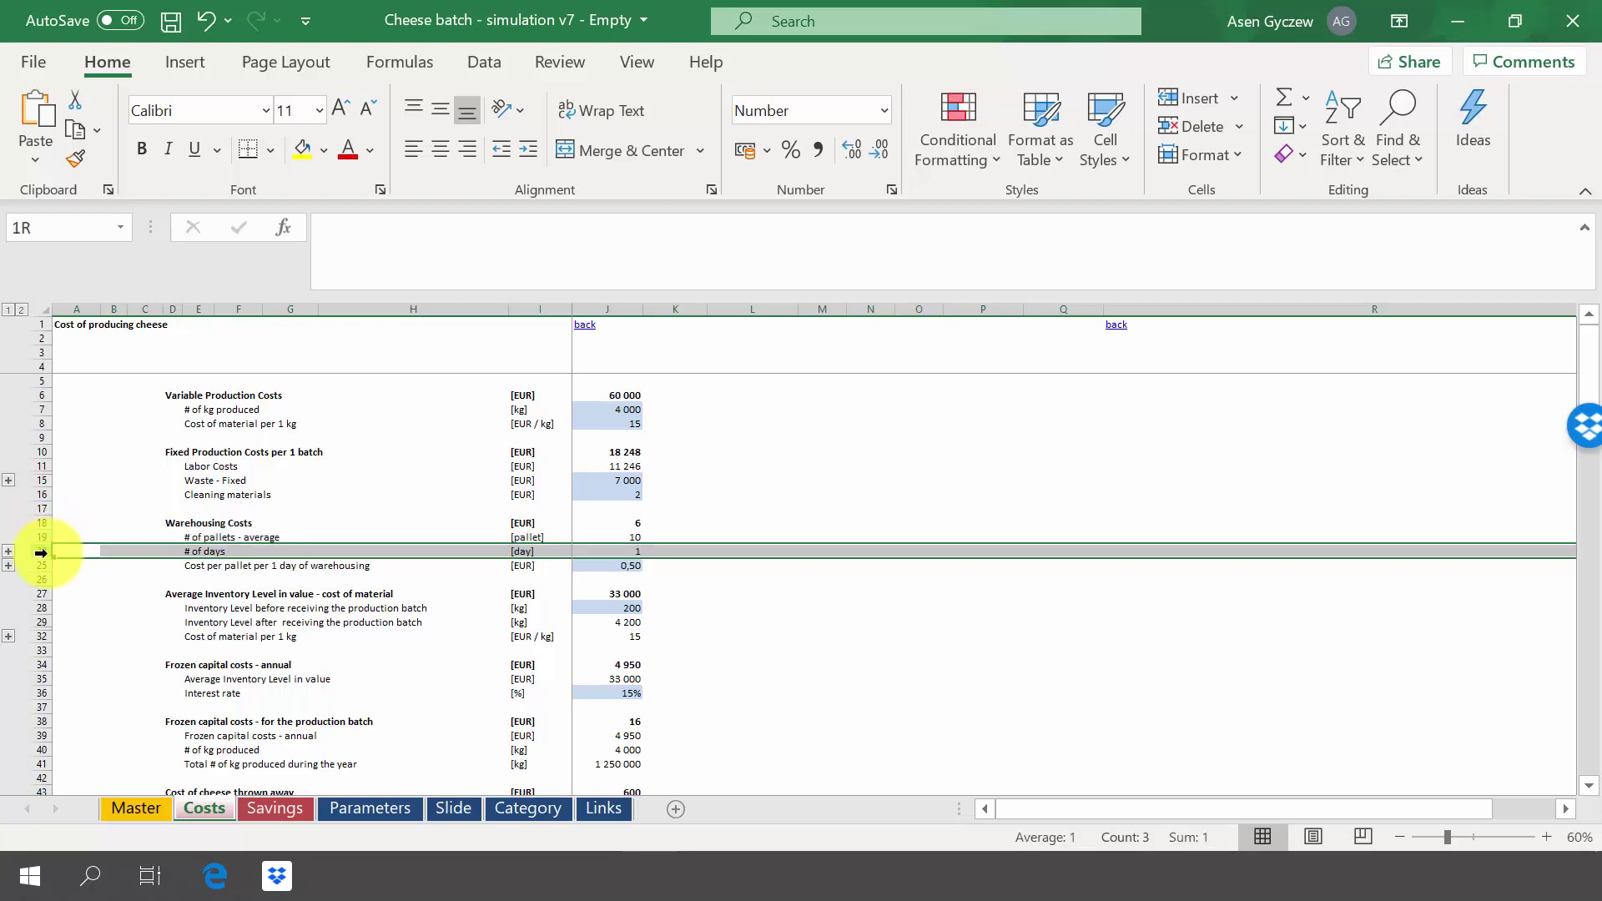
{"action": "left_click", "coordinate": [36, 566]}
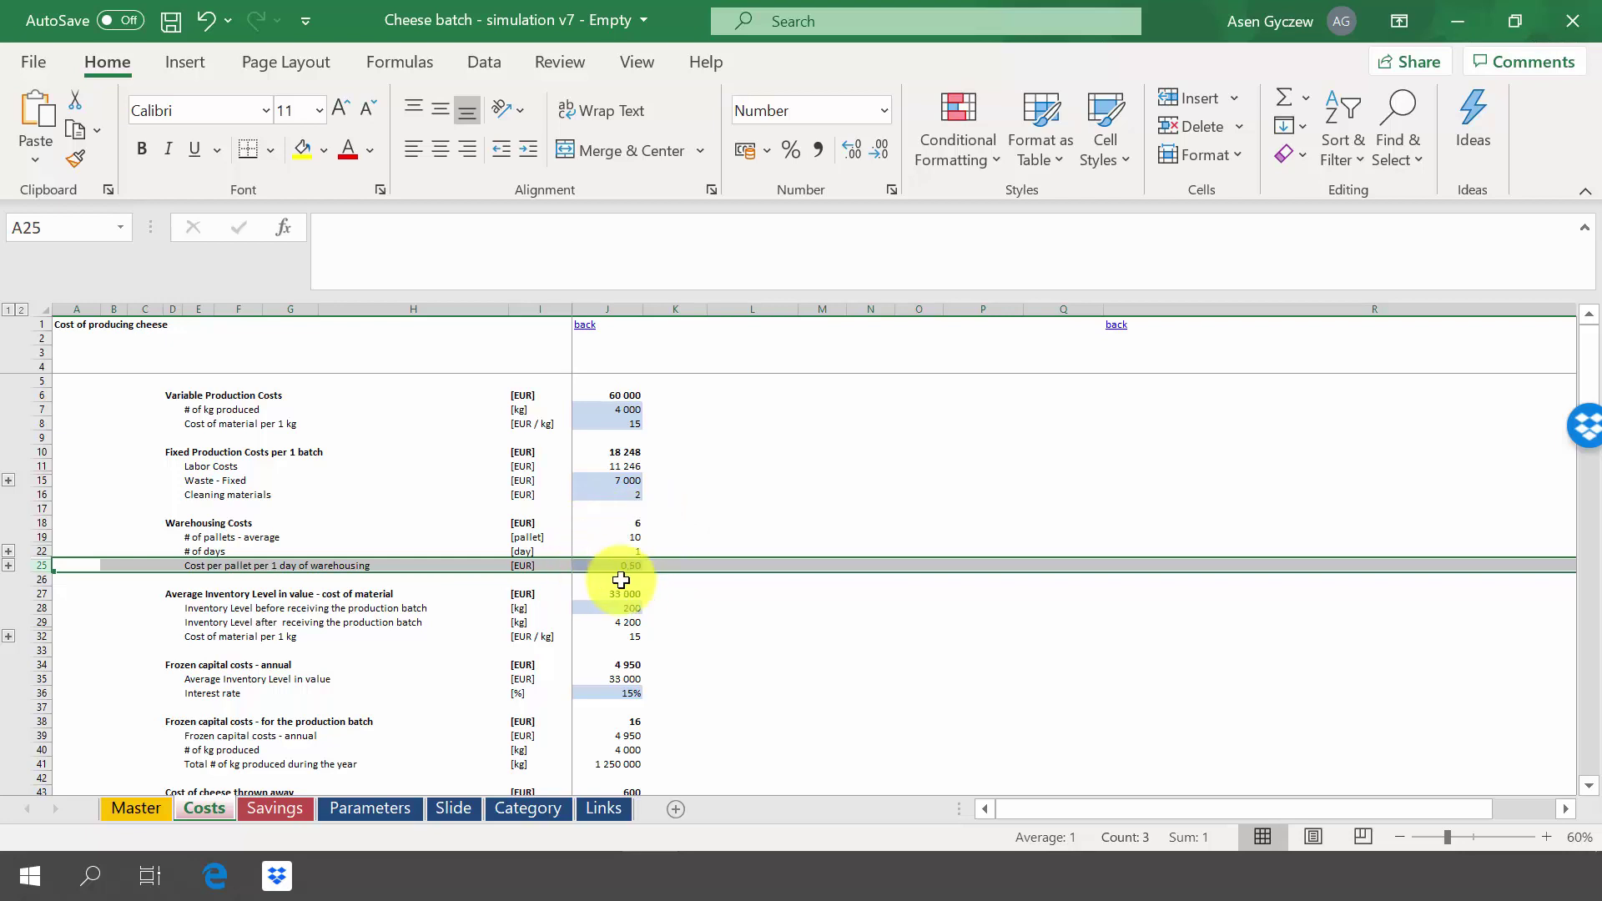
{"action": "left_click", "coordinate": [597, 527]}
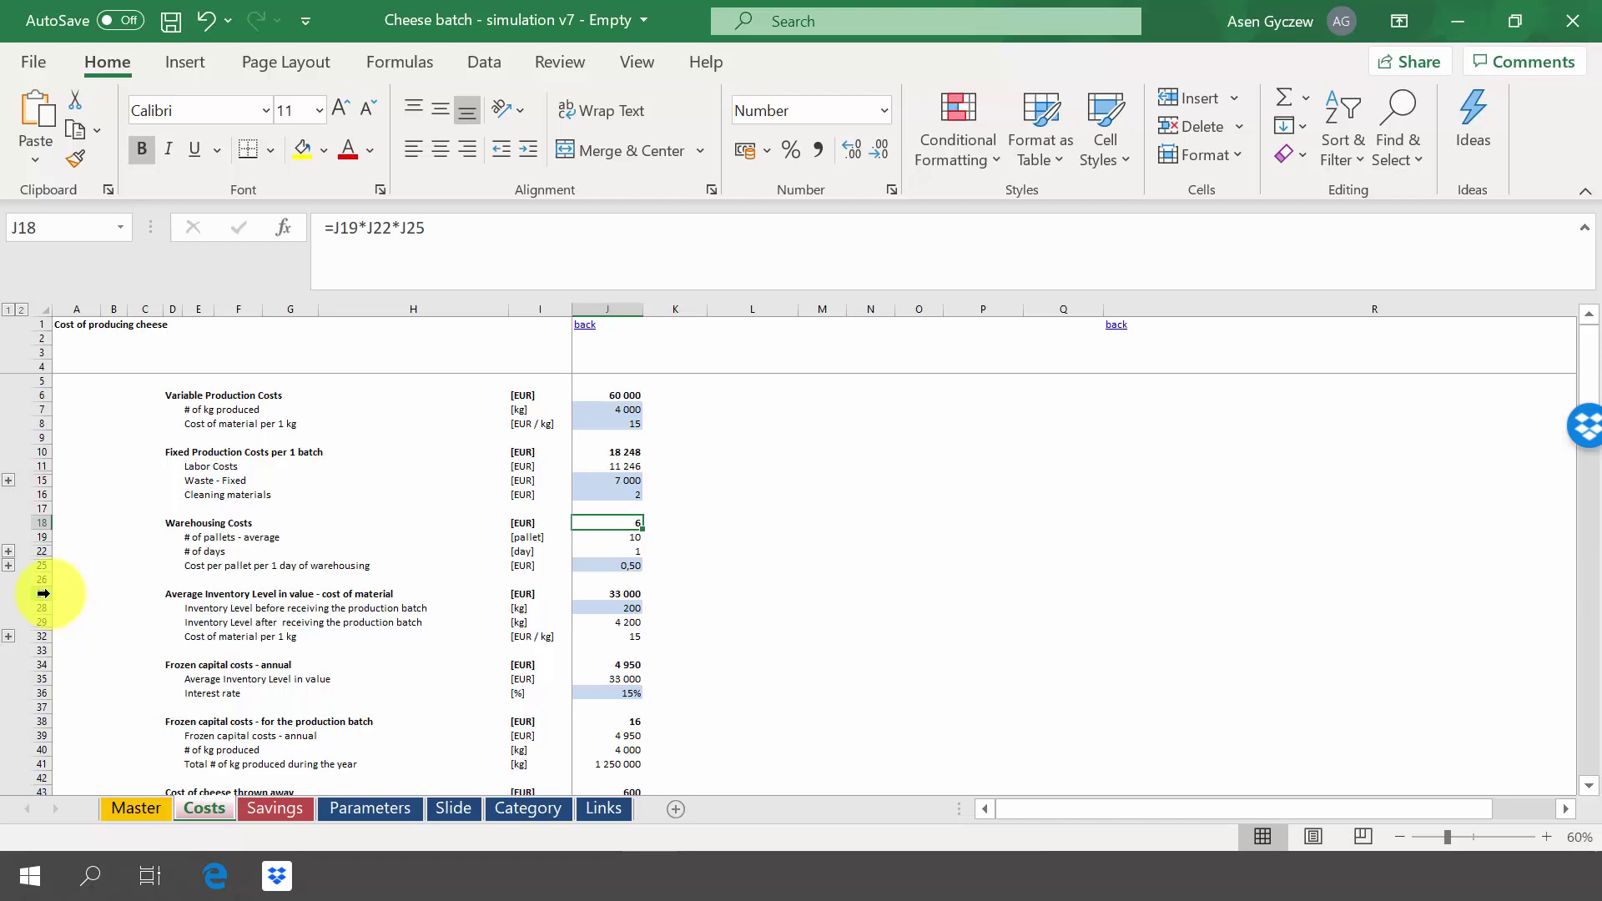
{"action": "left_click", "coordinate": [43, 594]}
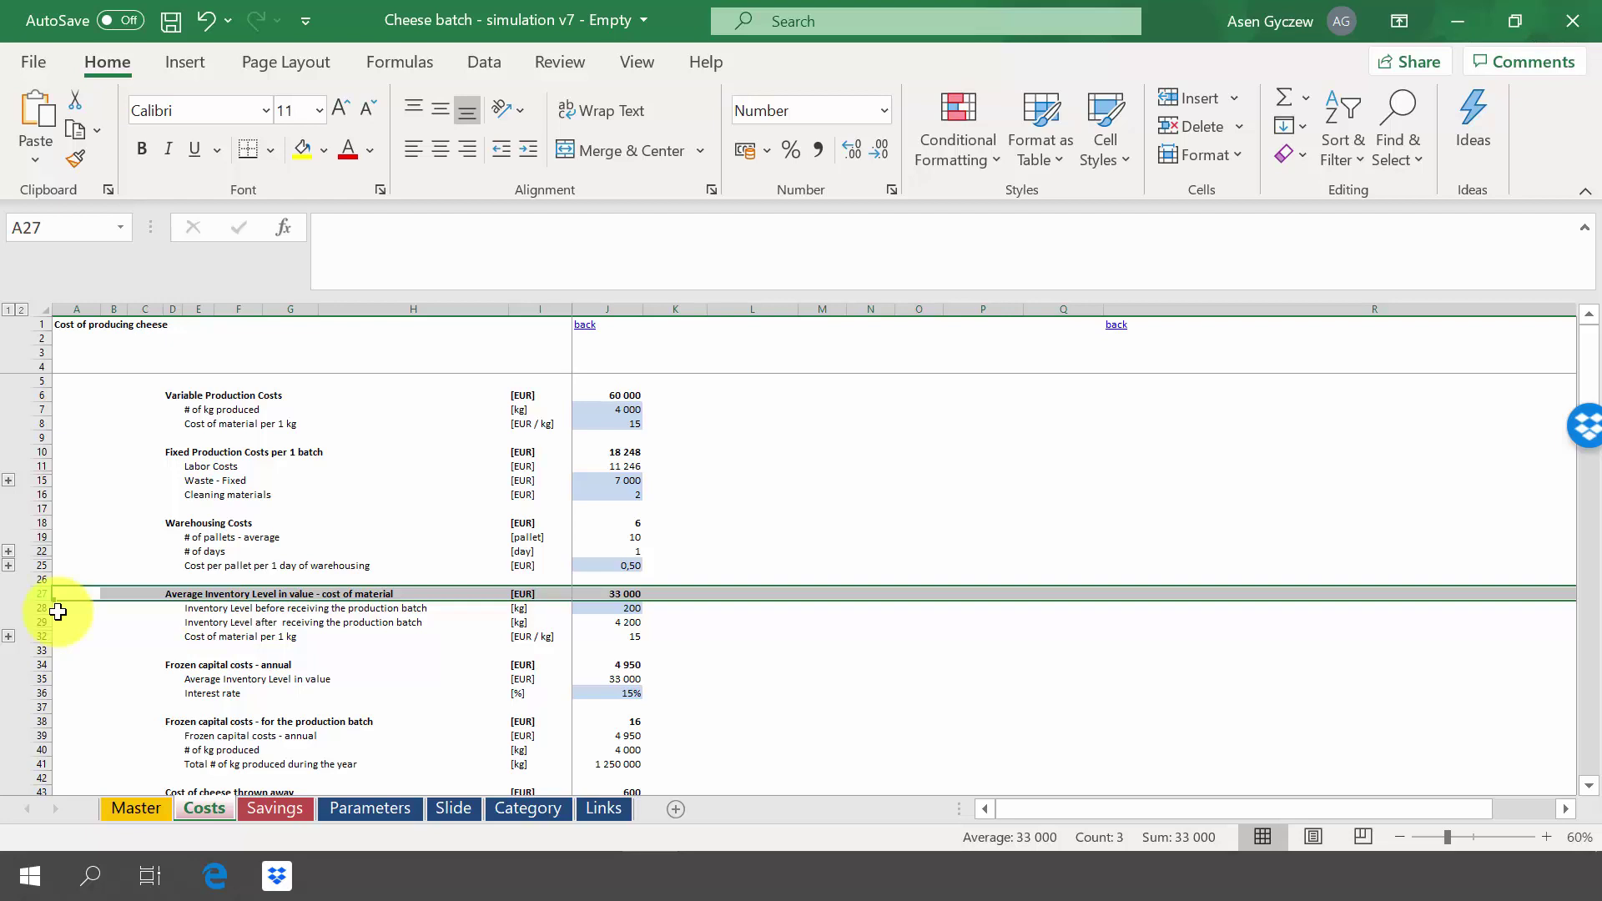
{"action": "left_click", "coordinate": [32, 608]}
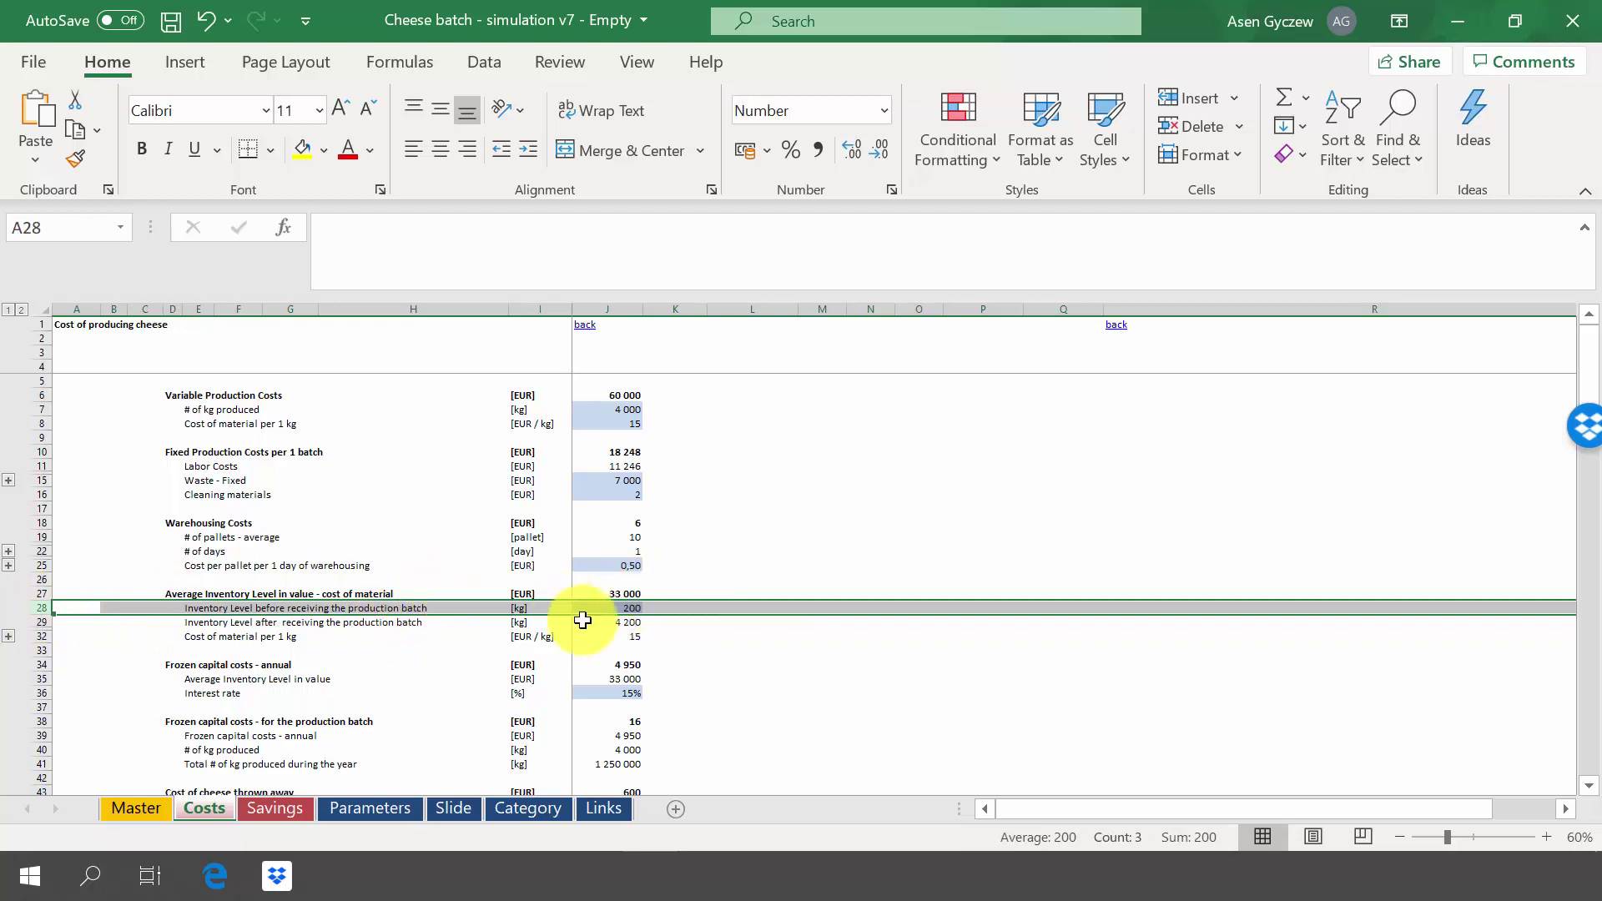
{"action": "left_click", "coordinate": [38, 623]}
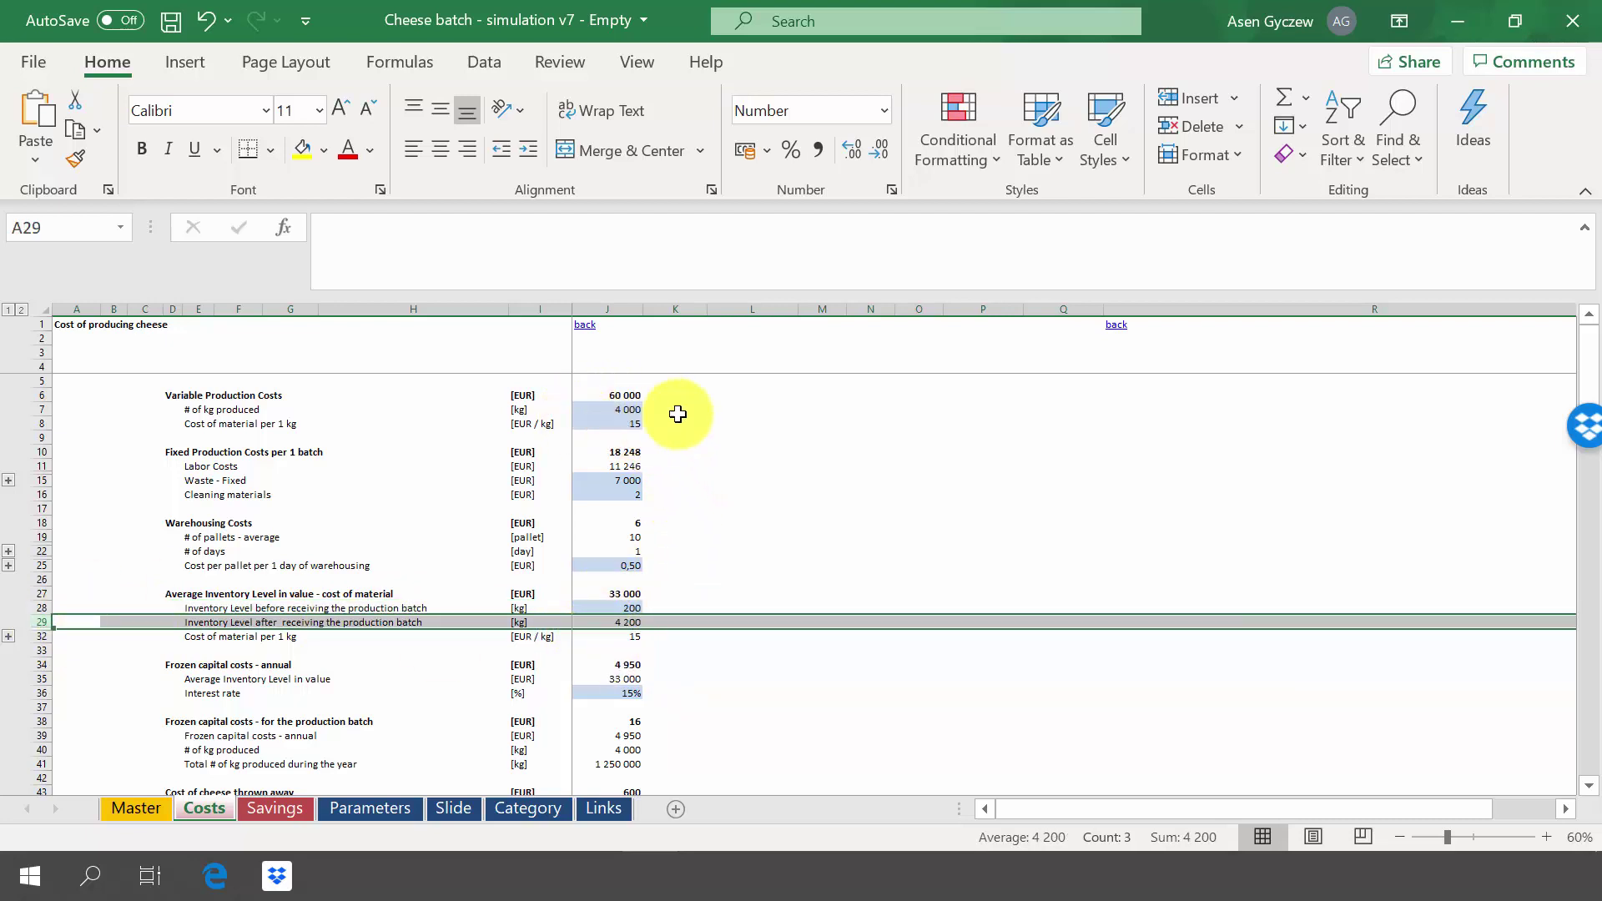
{"action": "left_click", "coordinate": [610, 636]}
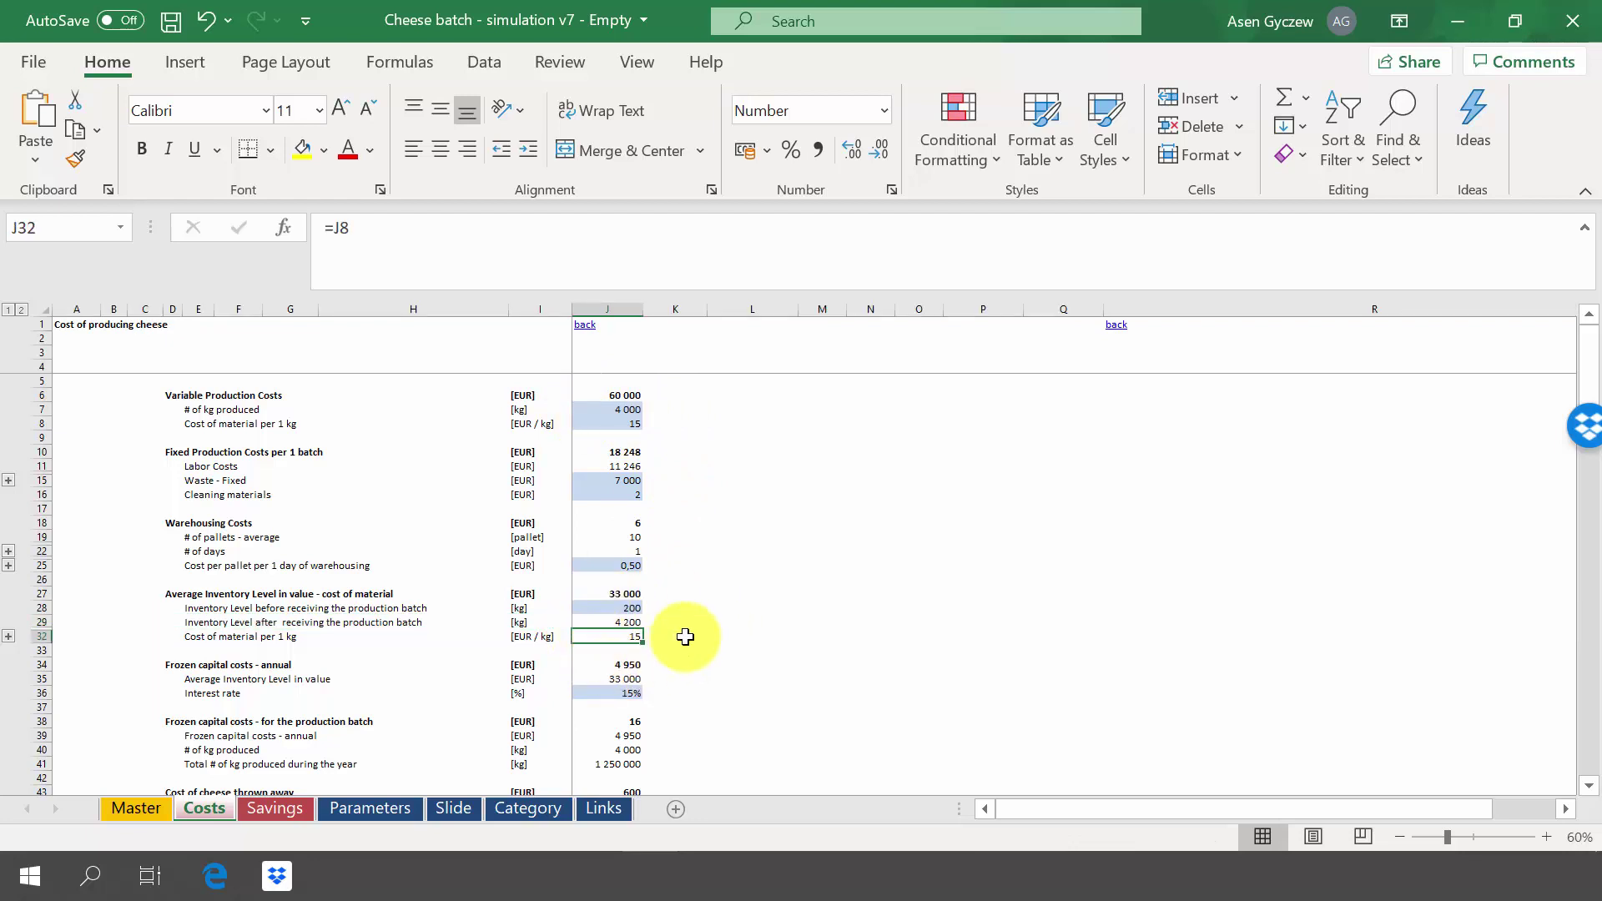
{"action": "left_click", "coordinate": [595, 592]}
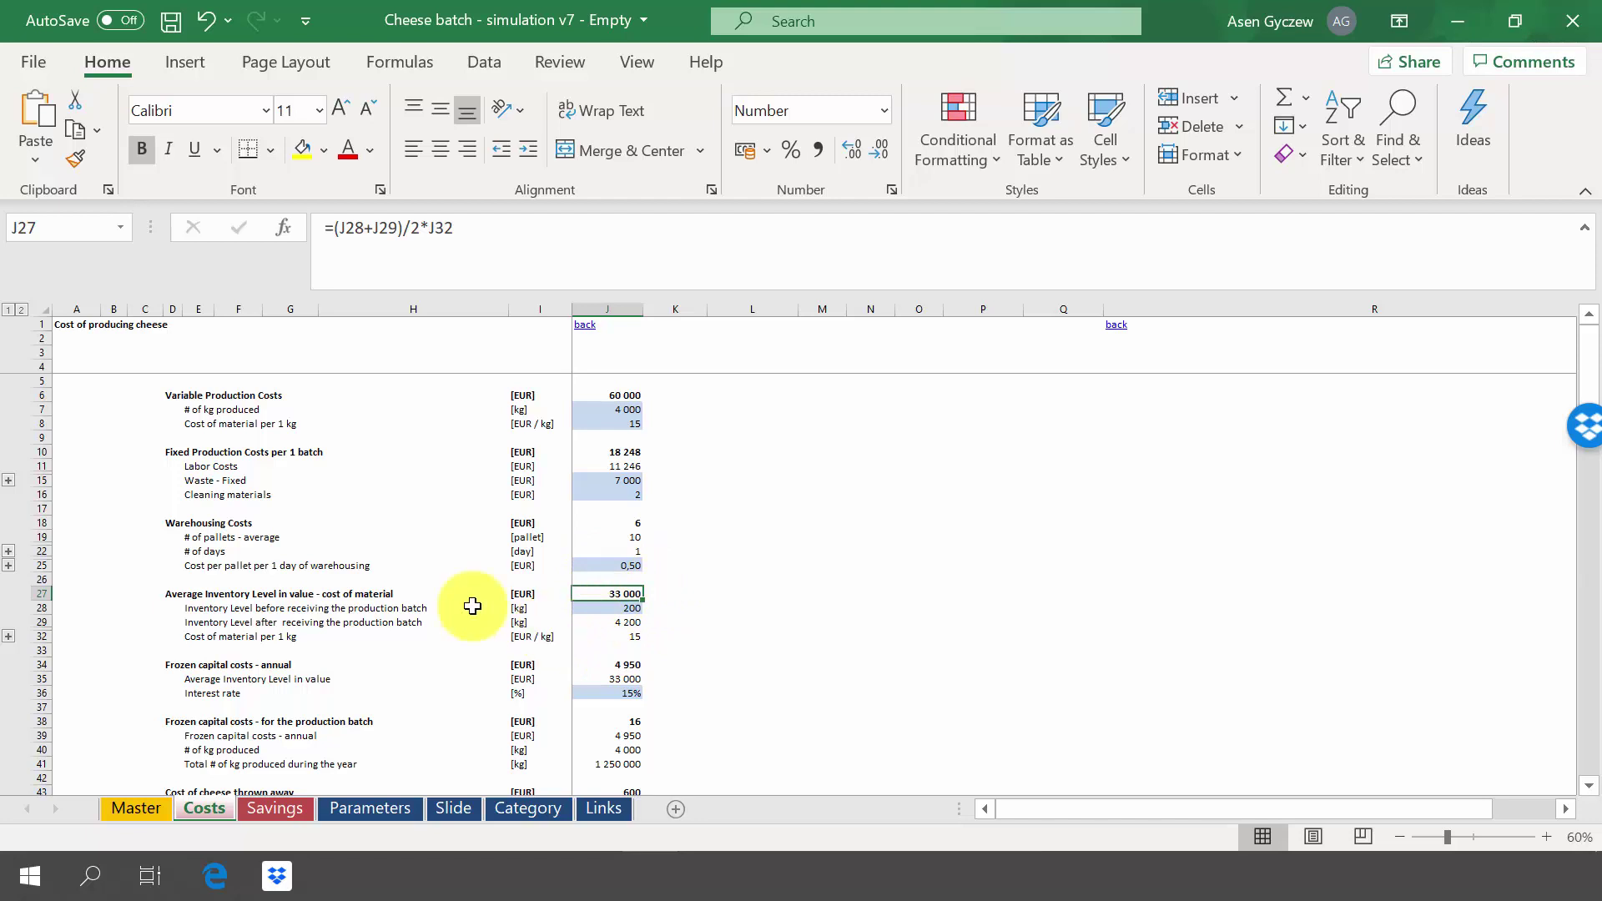
{"action": "scroll", "coordinate": [430, 633], "scroll_direction": "down", "scroll_amount": 1}
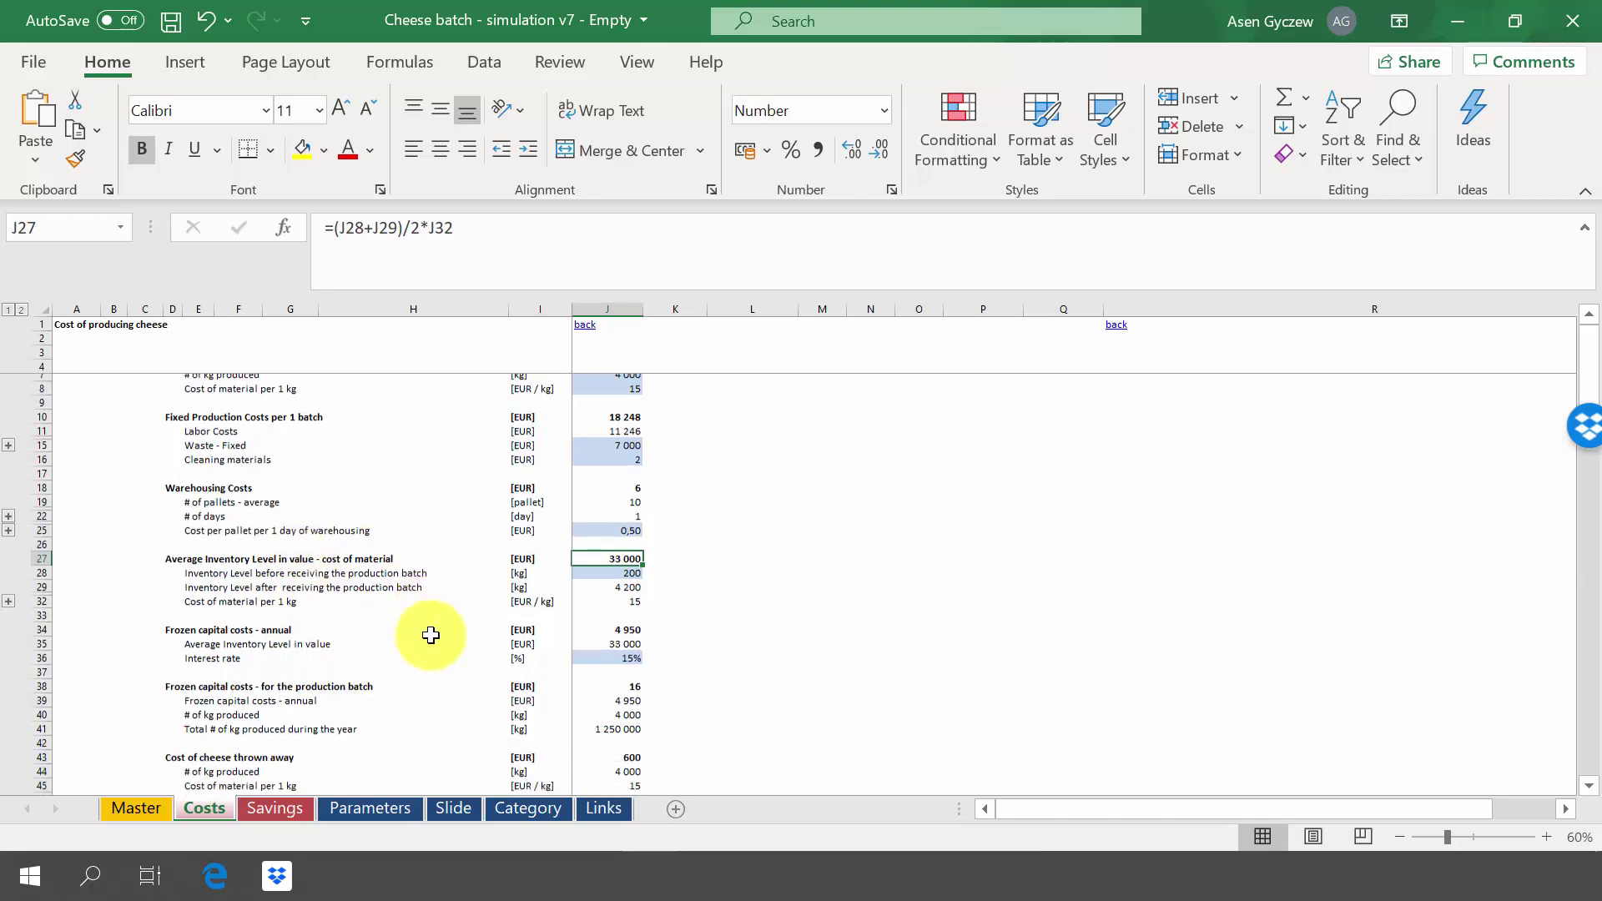
{"action": "scroll", "coordinate": [431, 635], "scroll_direction": "down", "scroll_amount": 1}
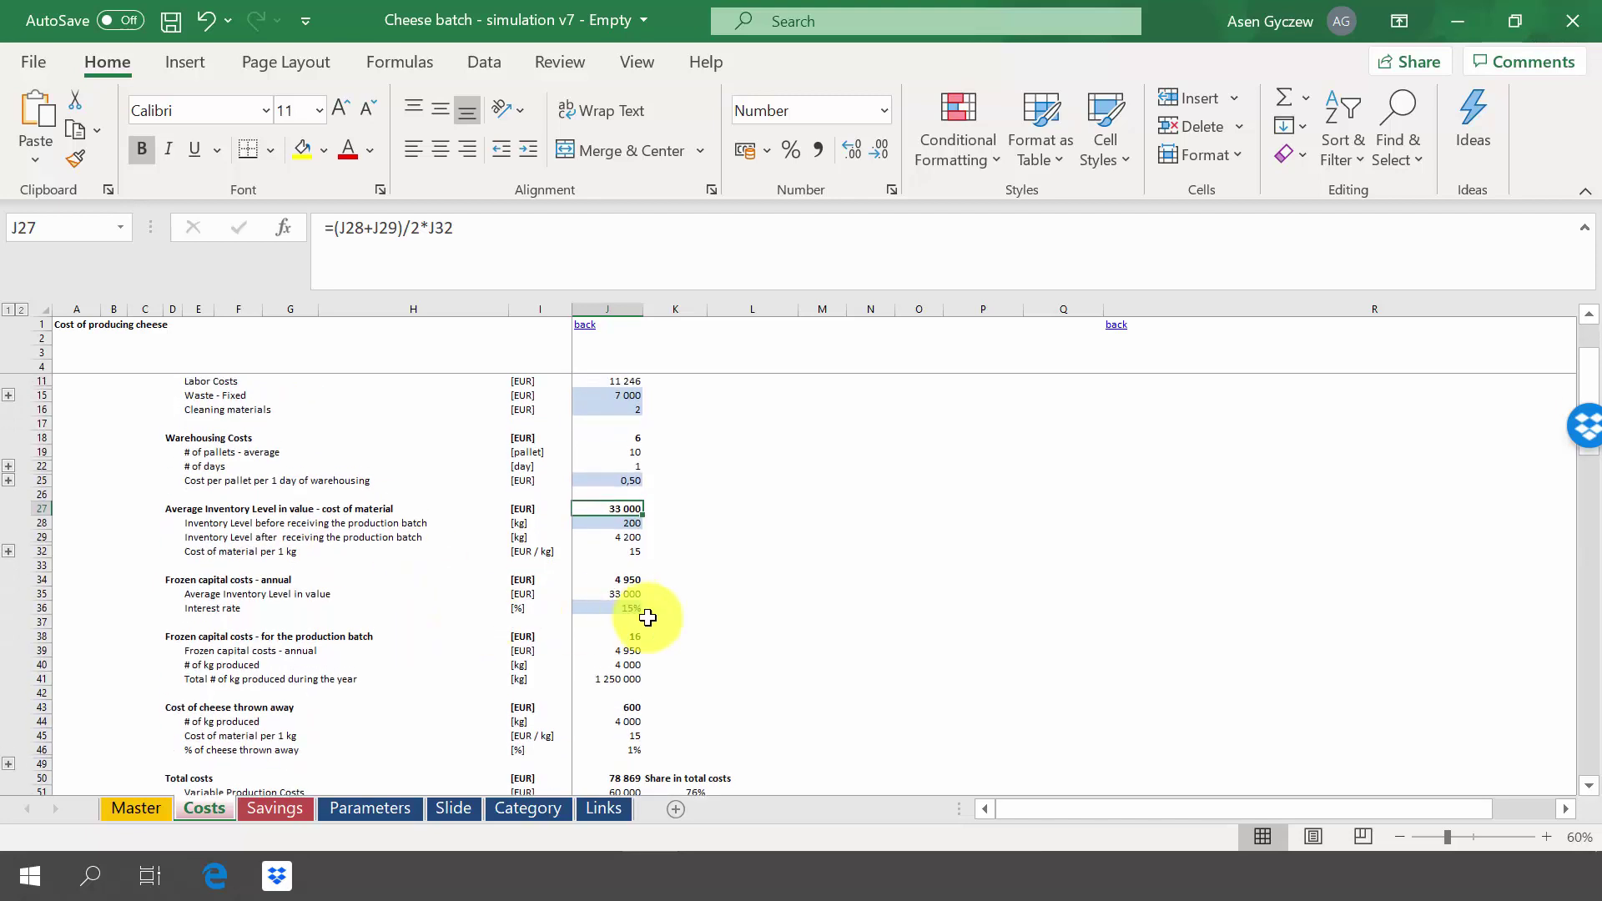
{"action": "left_click", "coordinate": [611, 566]}
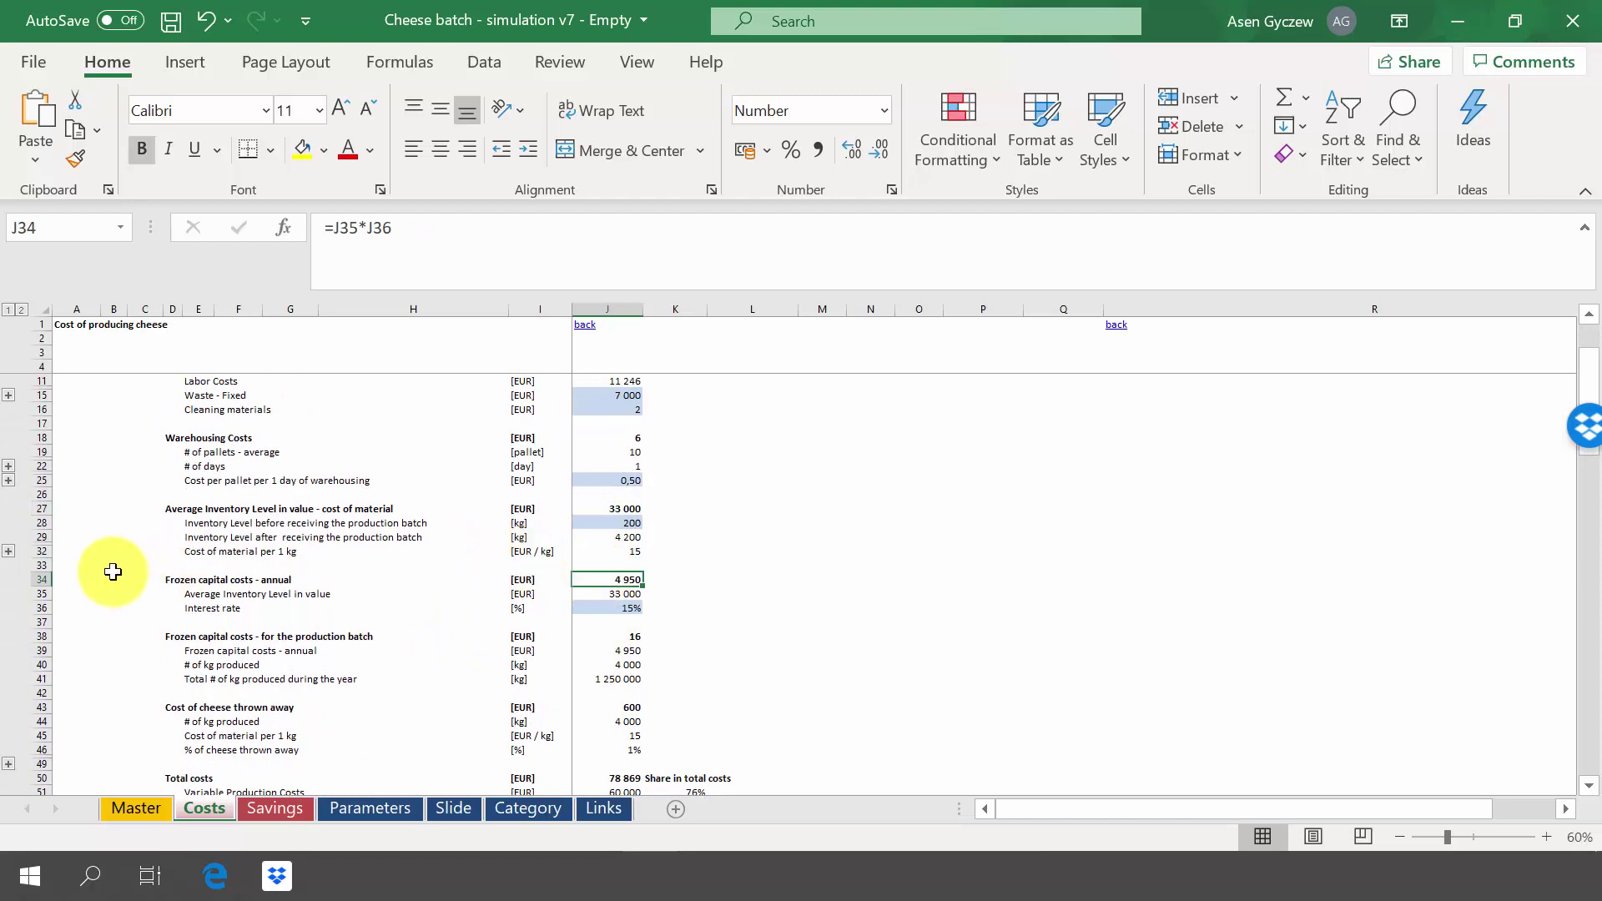
{"action": "left_click", "coordinate": [42, 577]}
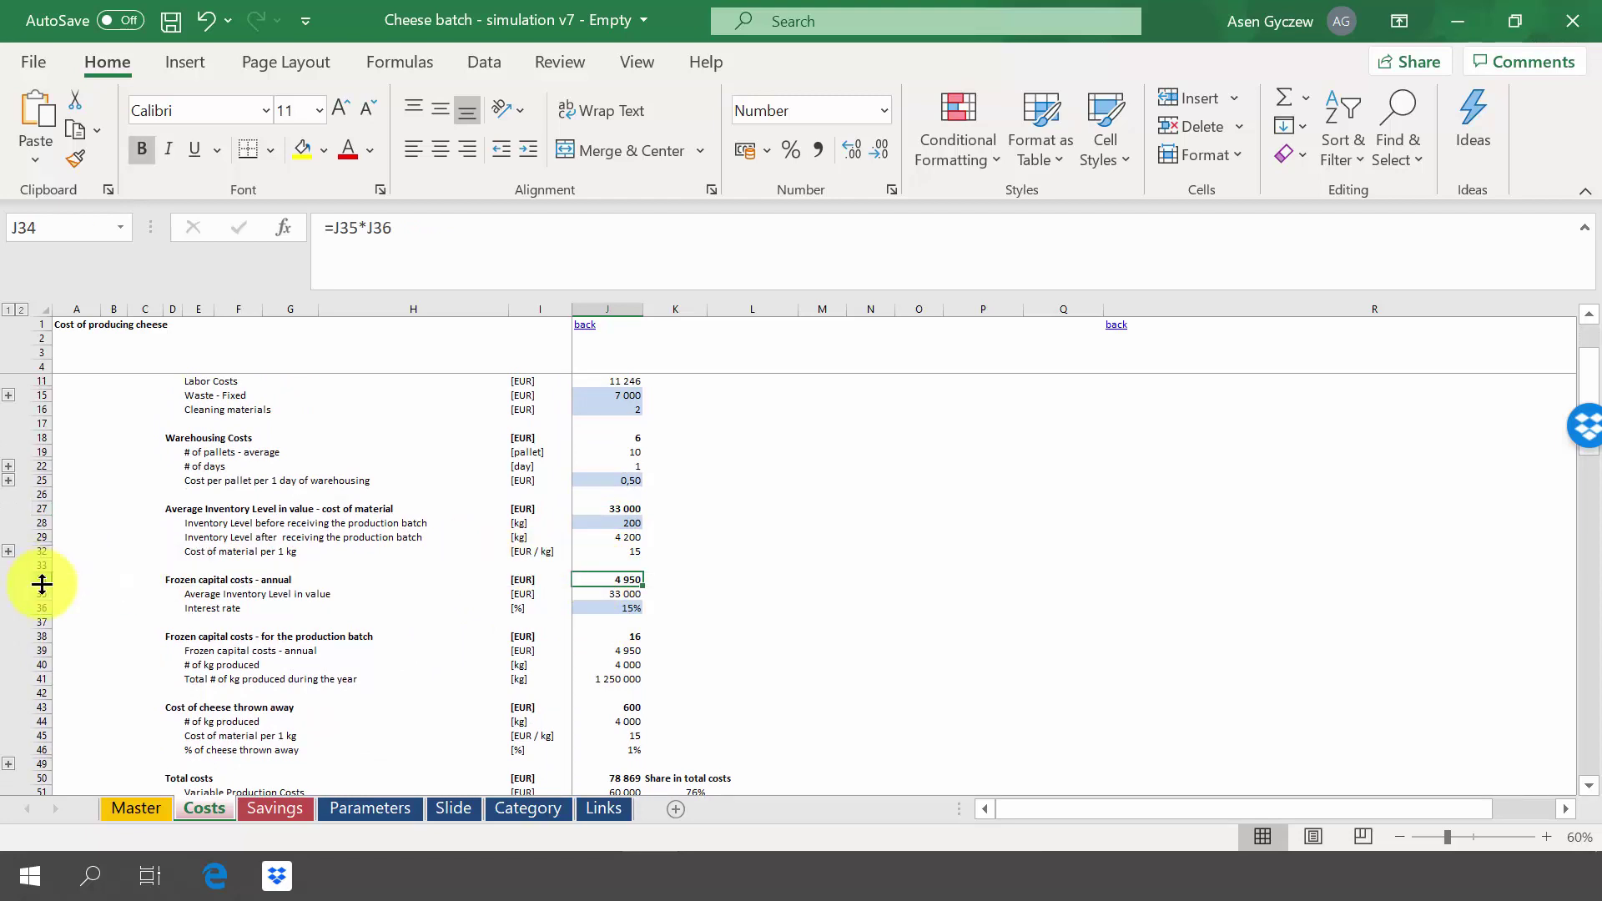
{"action": "left_click", "coordinate": [41, 582]}
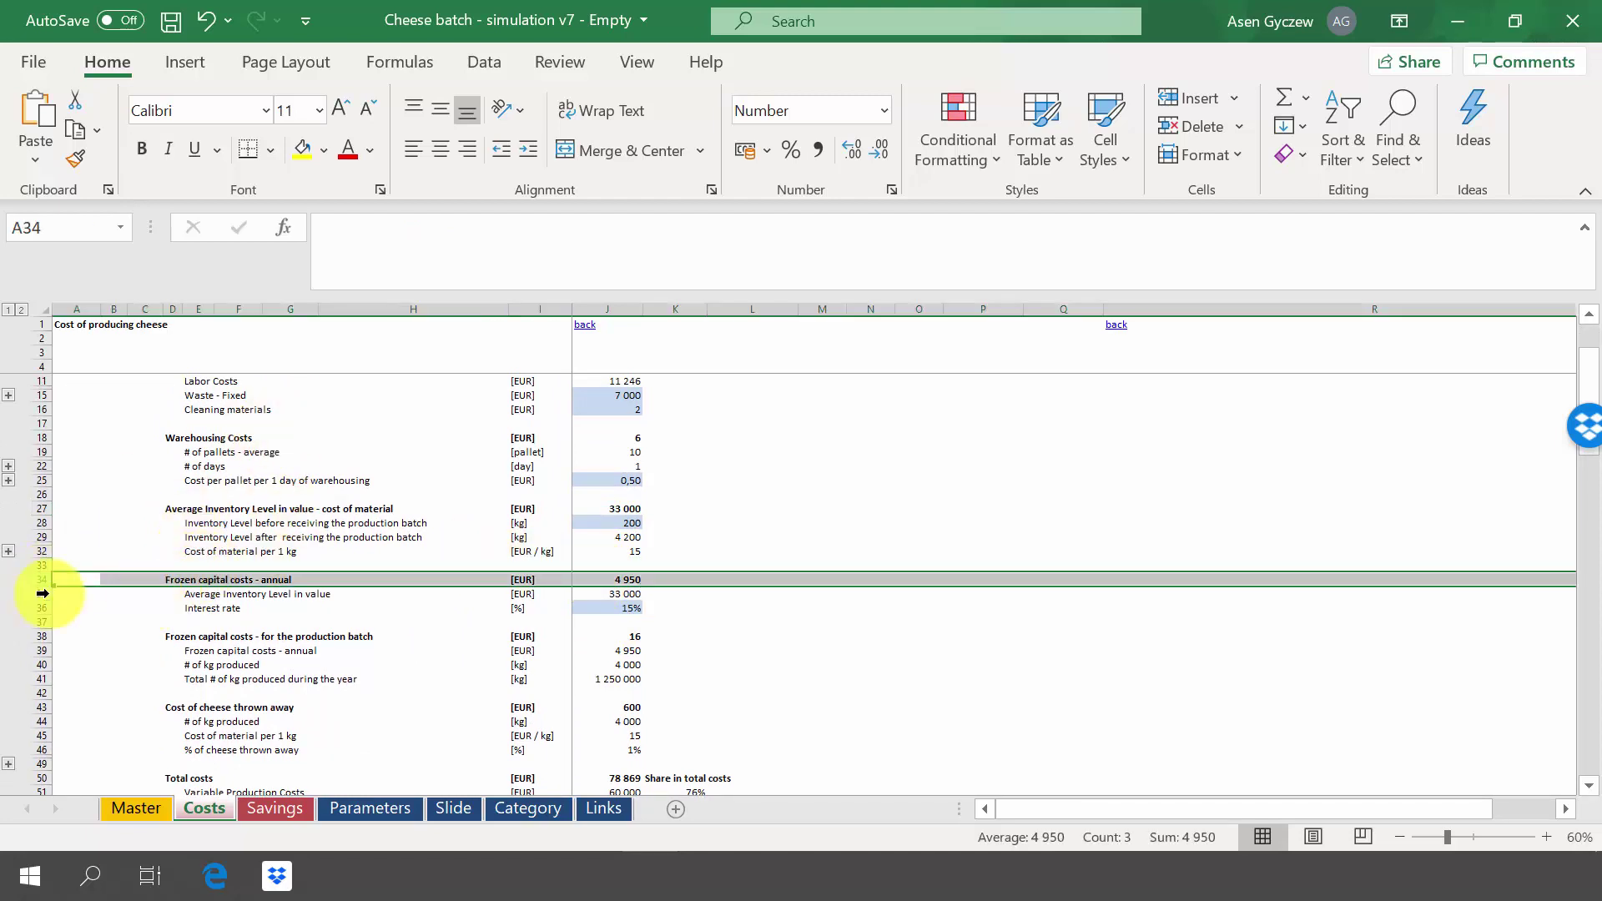
{"action": "left_click", "coordinate": [42, 592]}
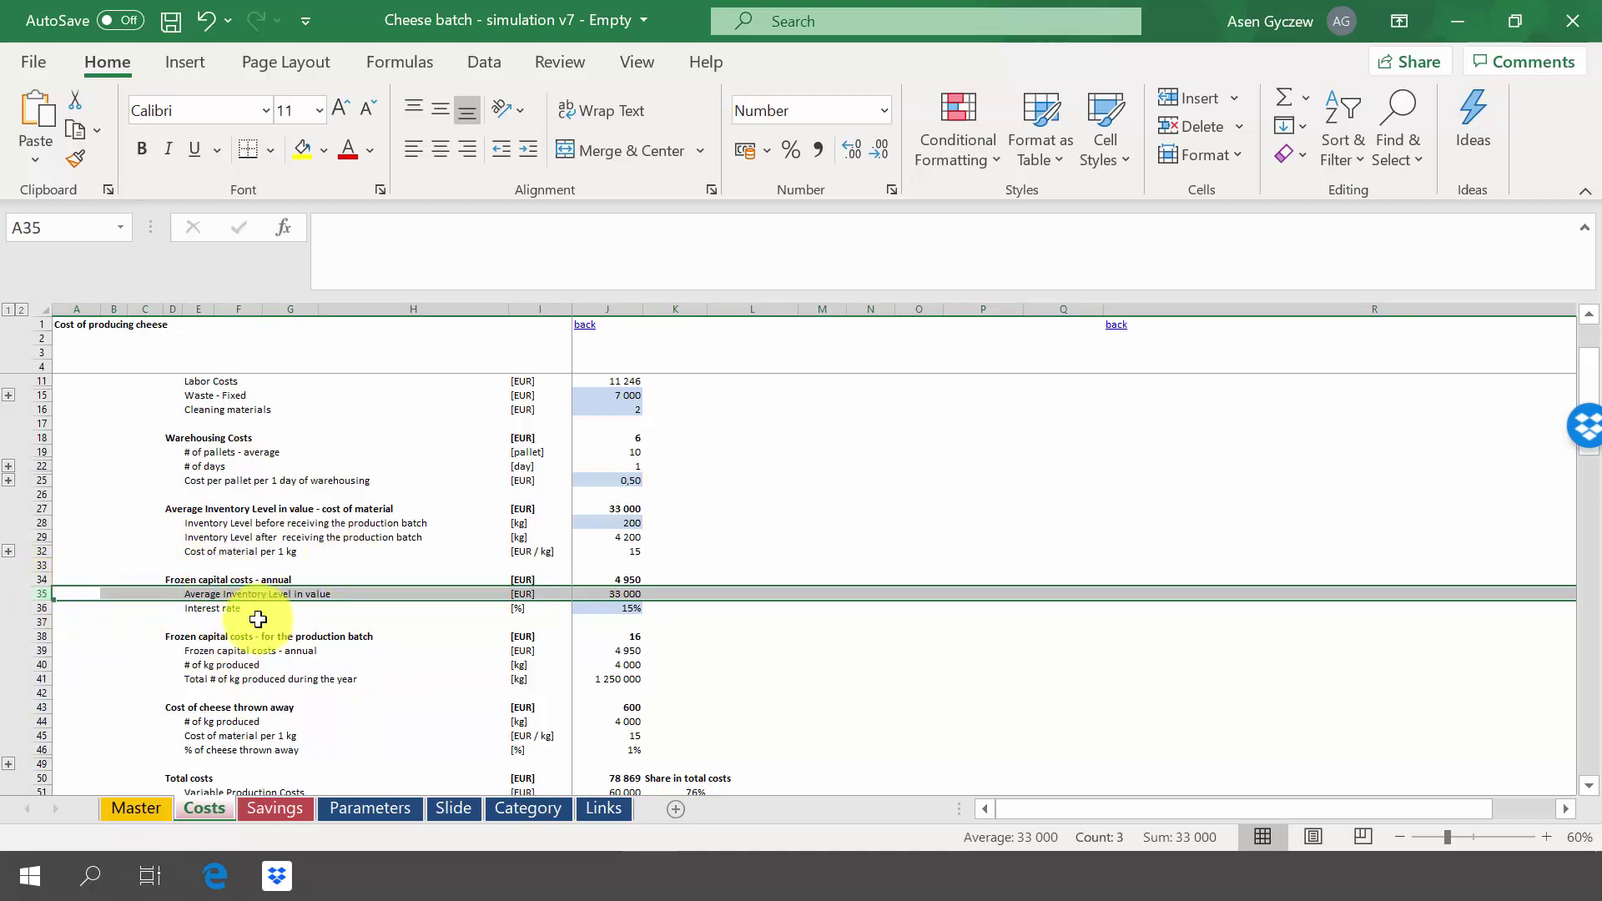
{"action": "left_click", "coordinate": [55, 608]}
{"action": "left_click", "coordinate": [39, 607]}
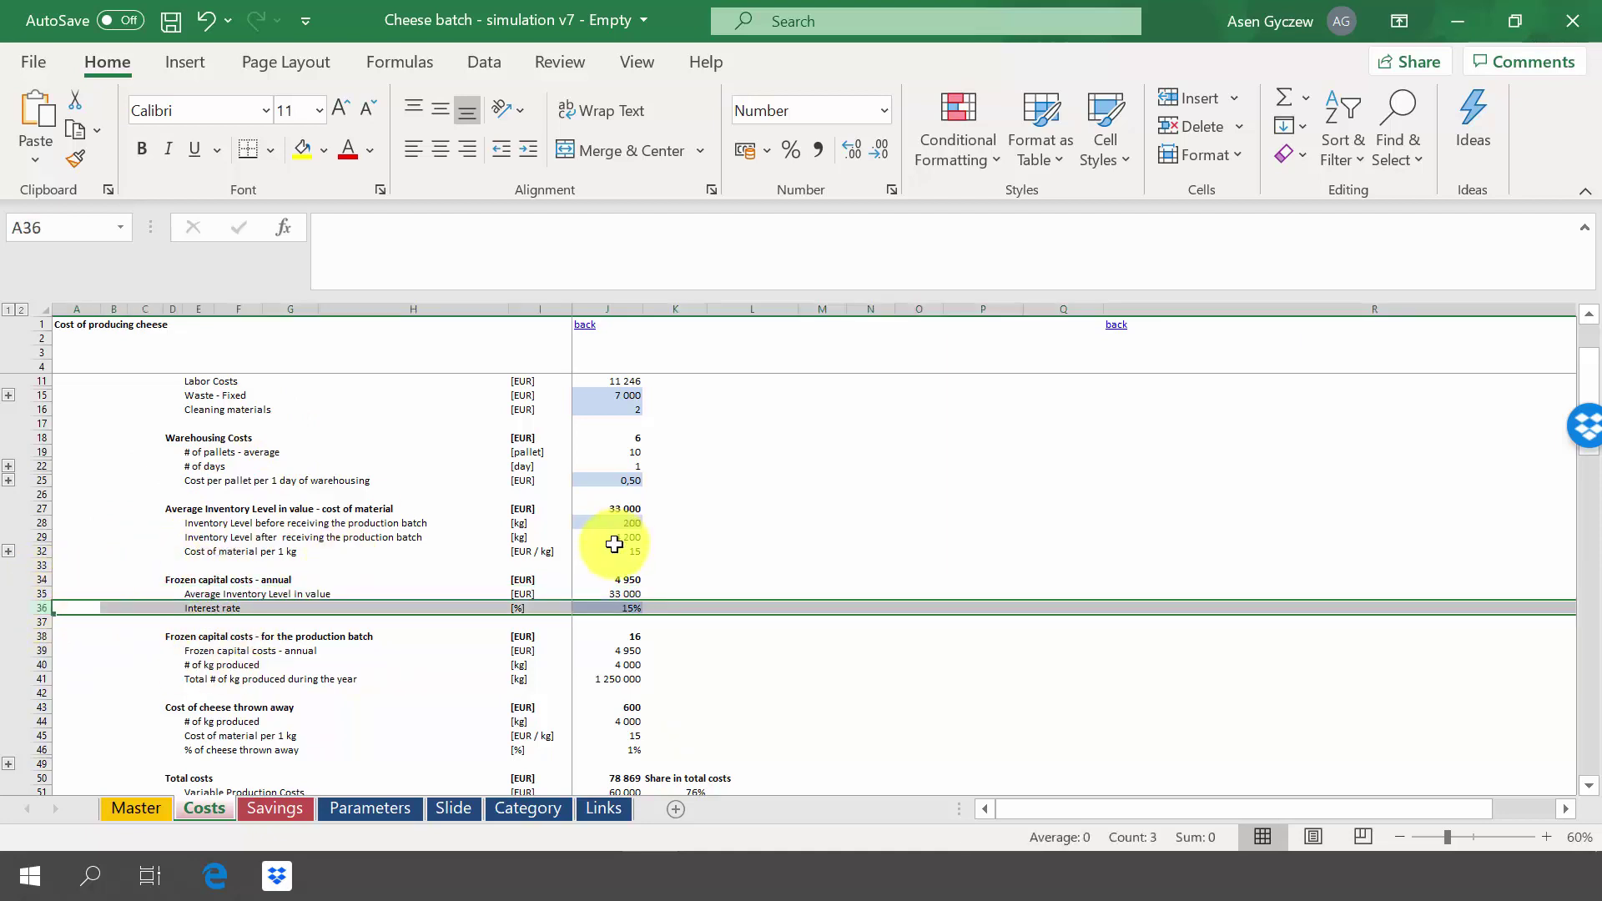
{"action": "left_click", "coordinate": [597, 580]}
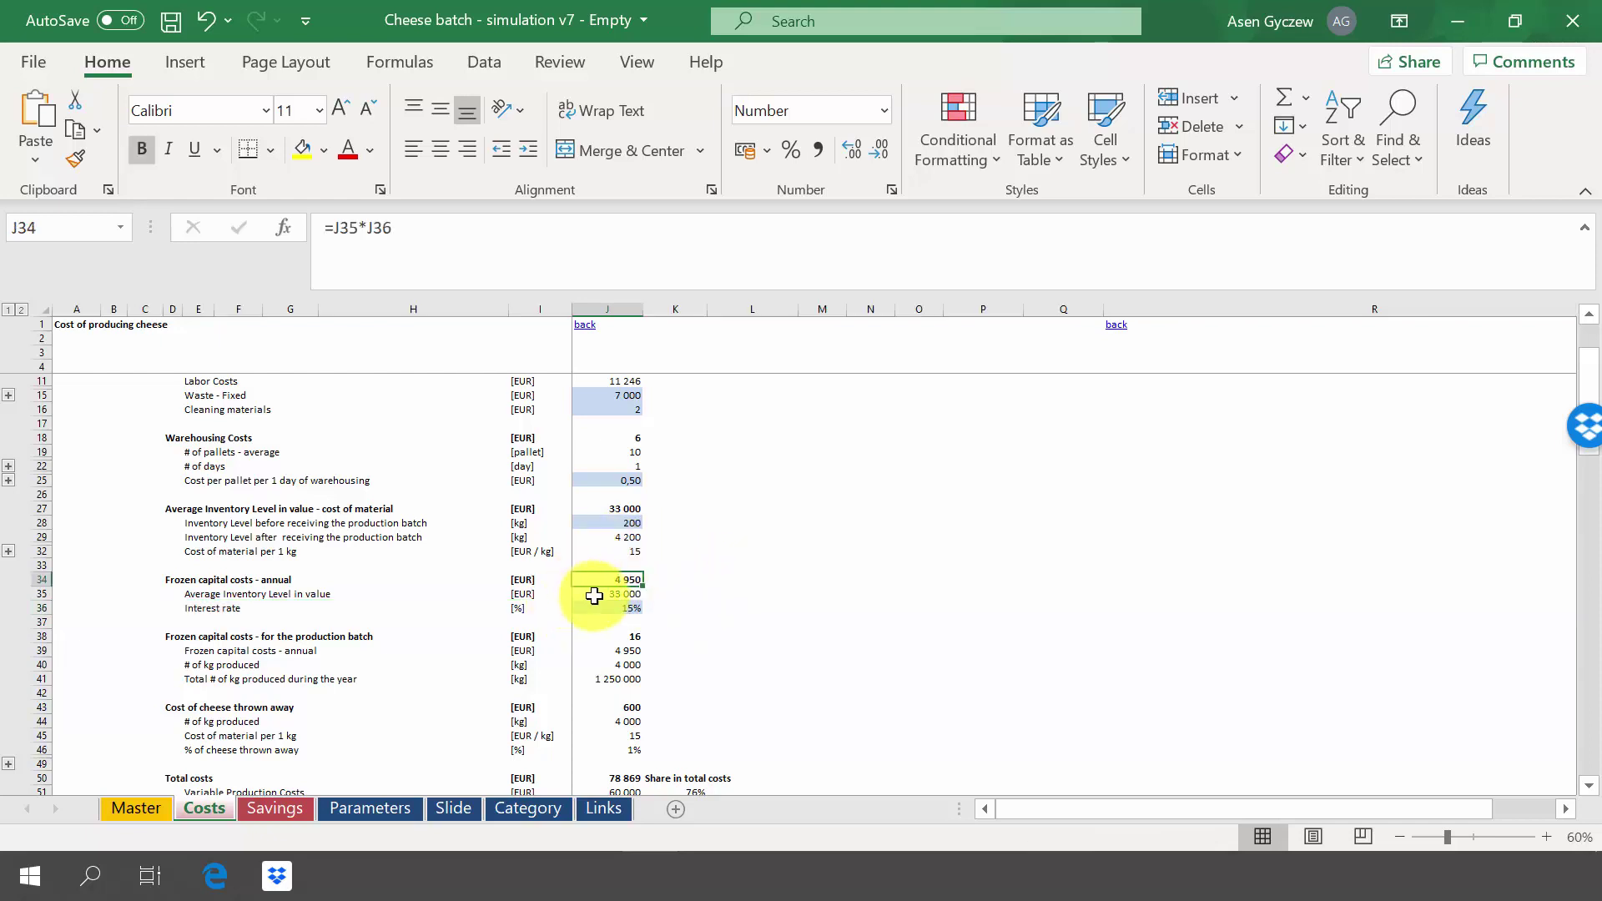
{"action": "left_click", "coordinate": [586, 651]}
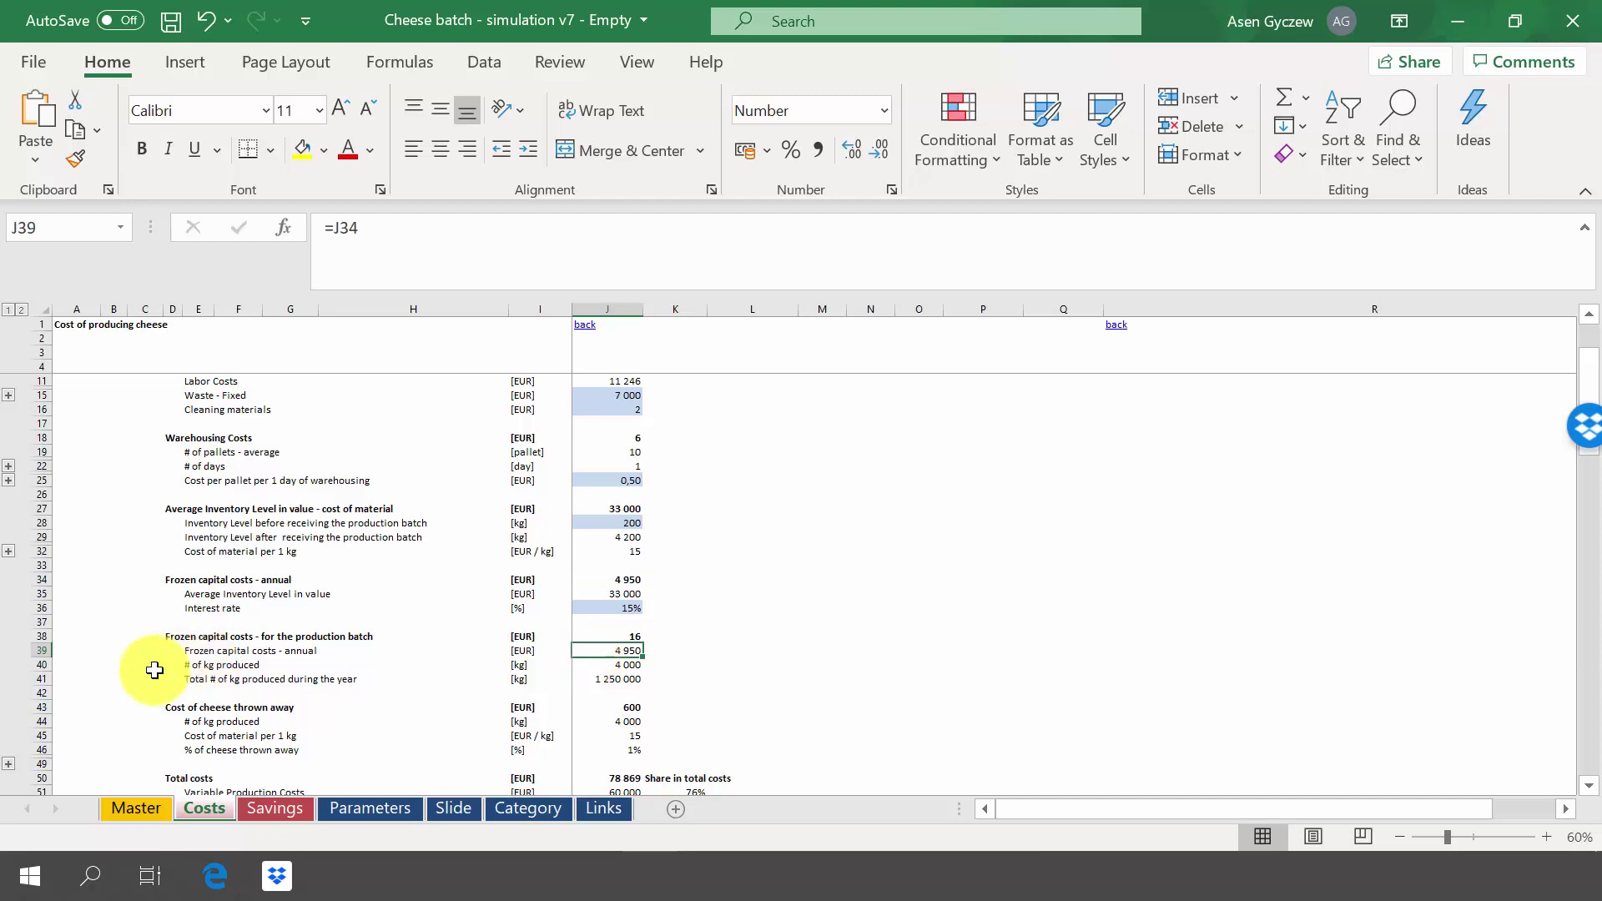
{"action": "left_click", "coordinate": [42, 665]}
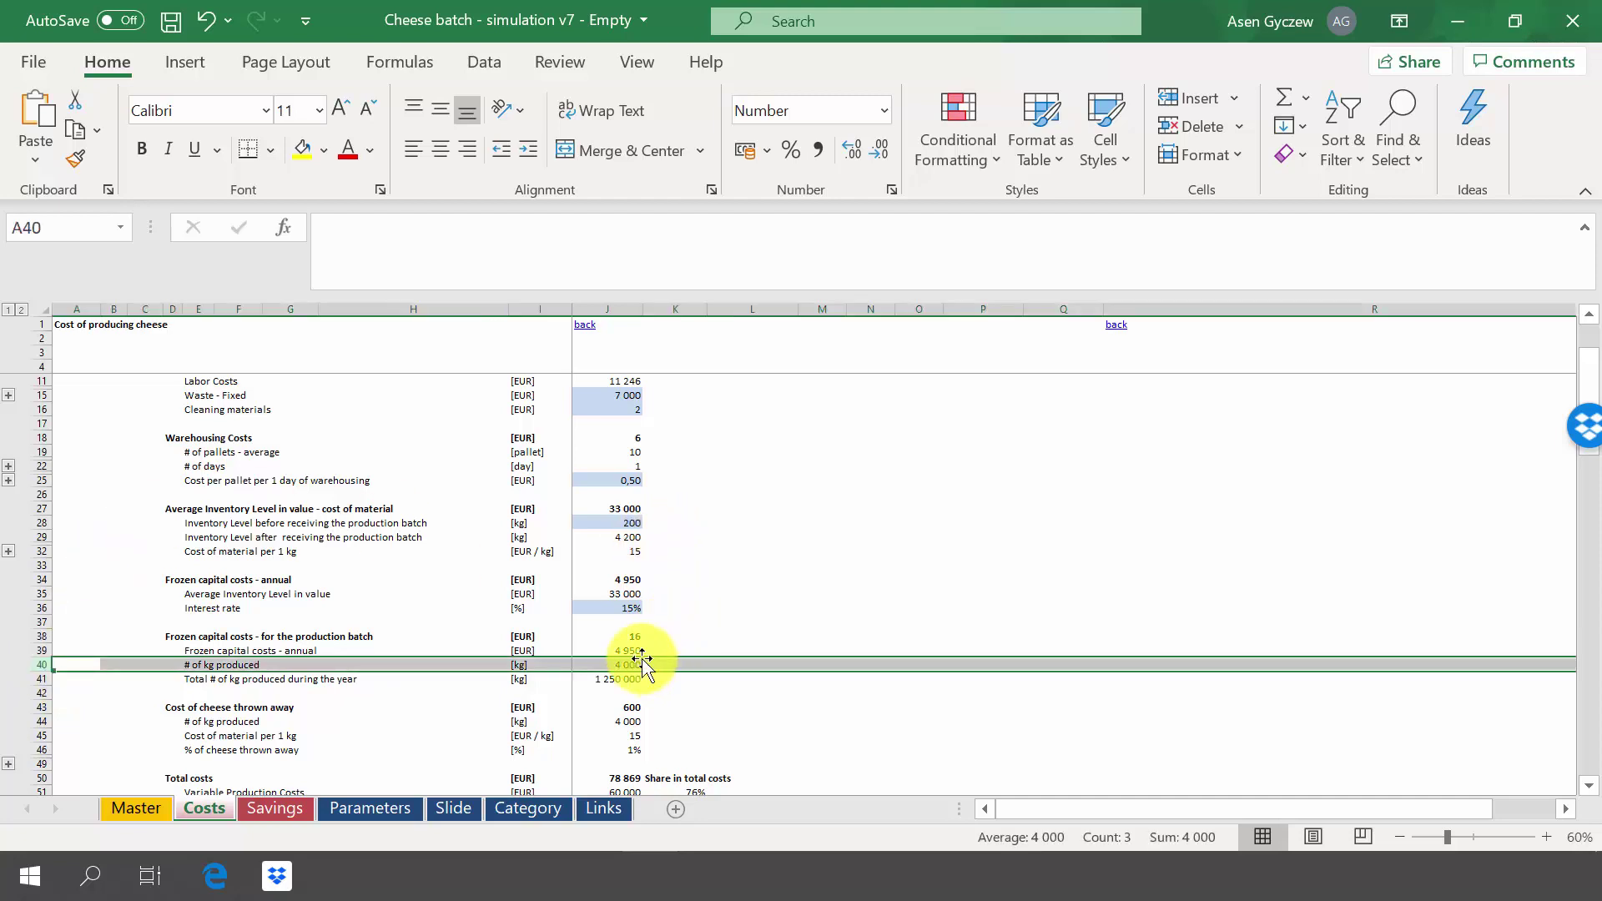
{"action": "left_click", "coordinate": [41, 679]}
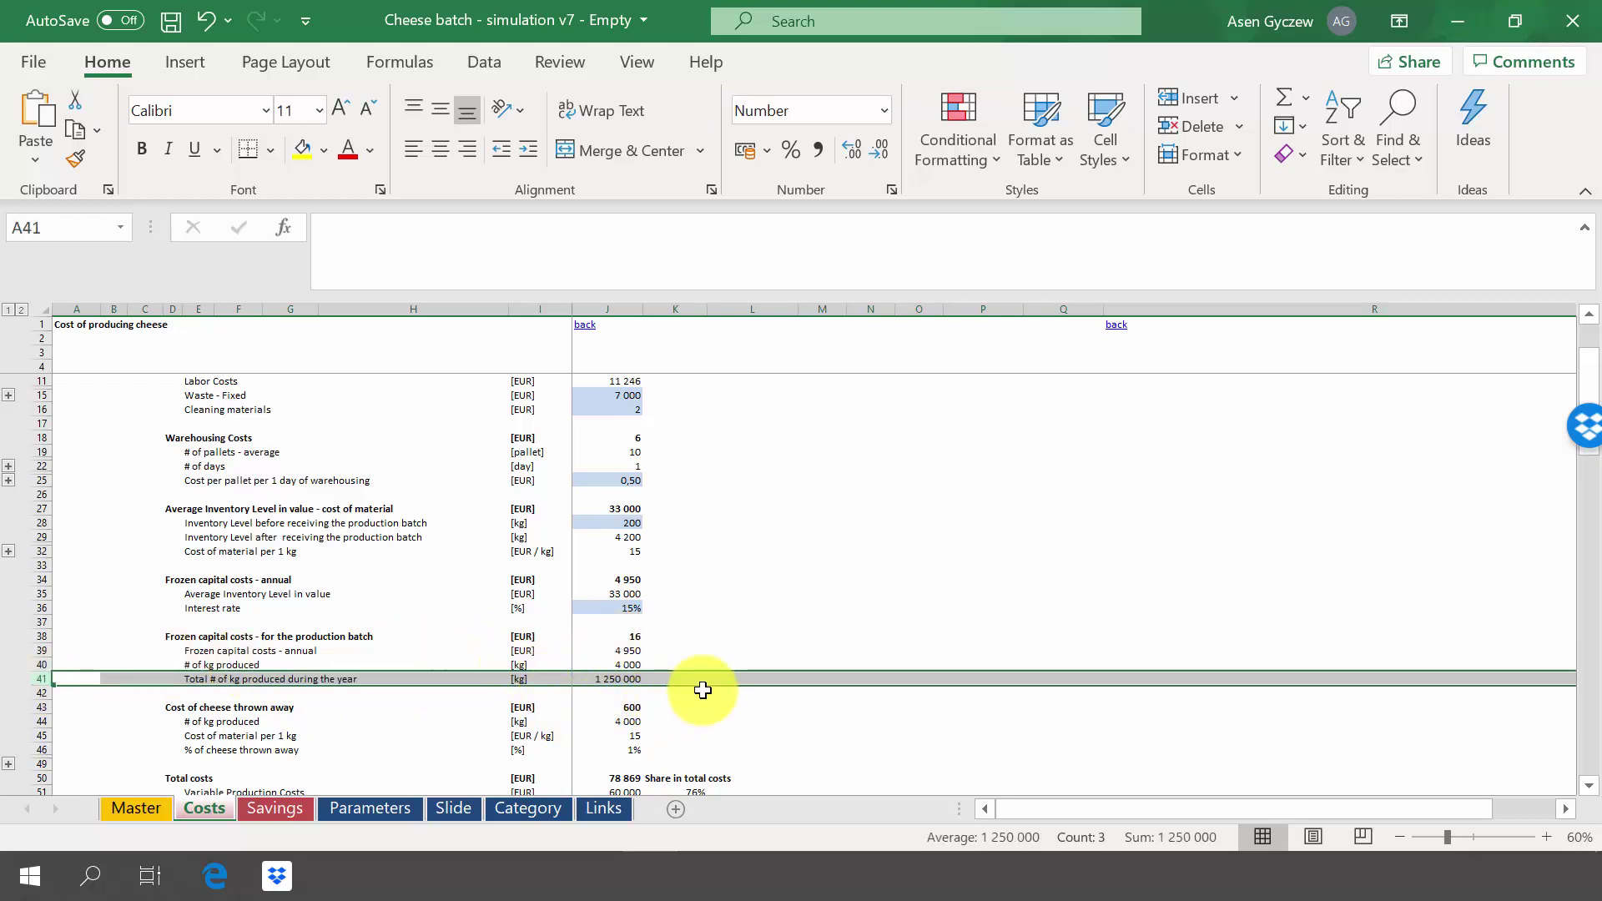
{"action": "left_click", "coordinate": [619, 652]}
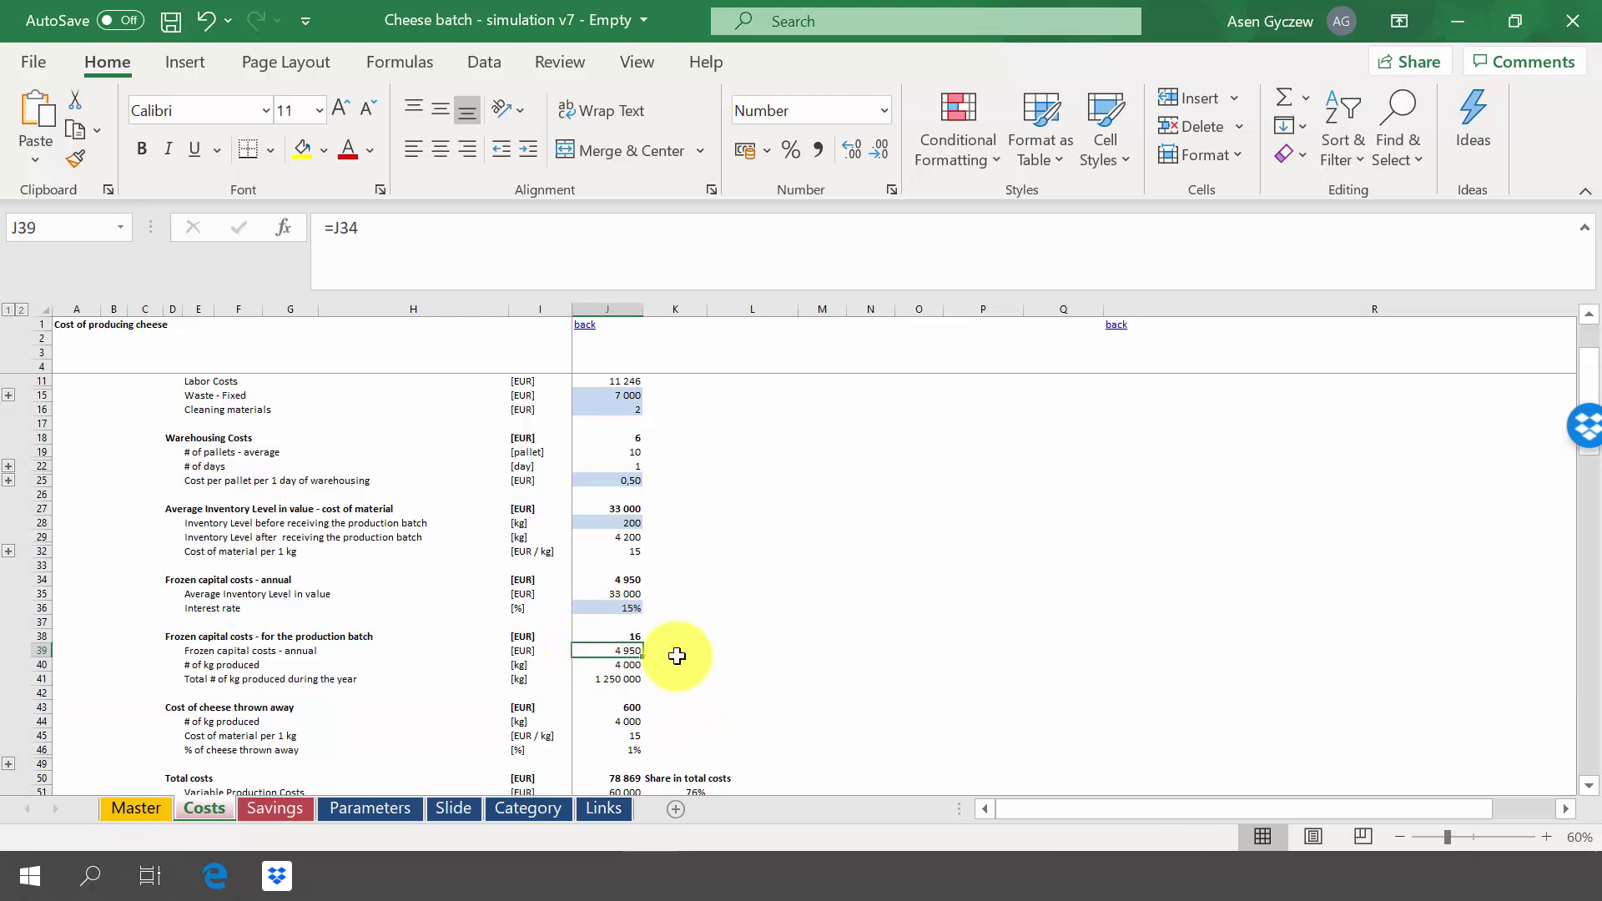
{"action": "key", "text": "Up"}
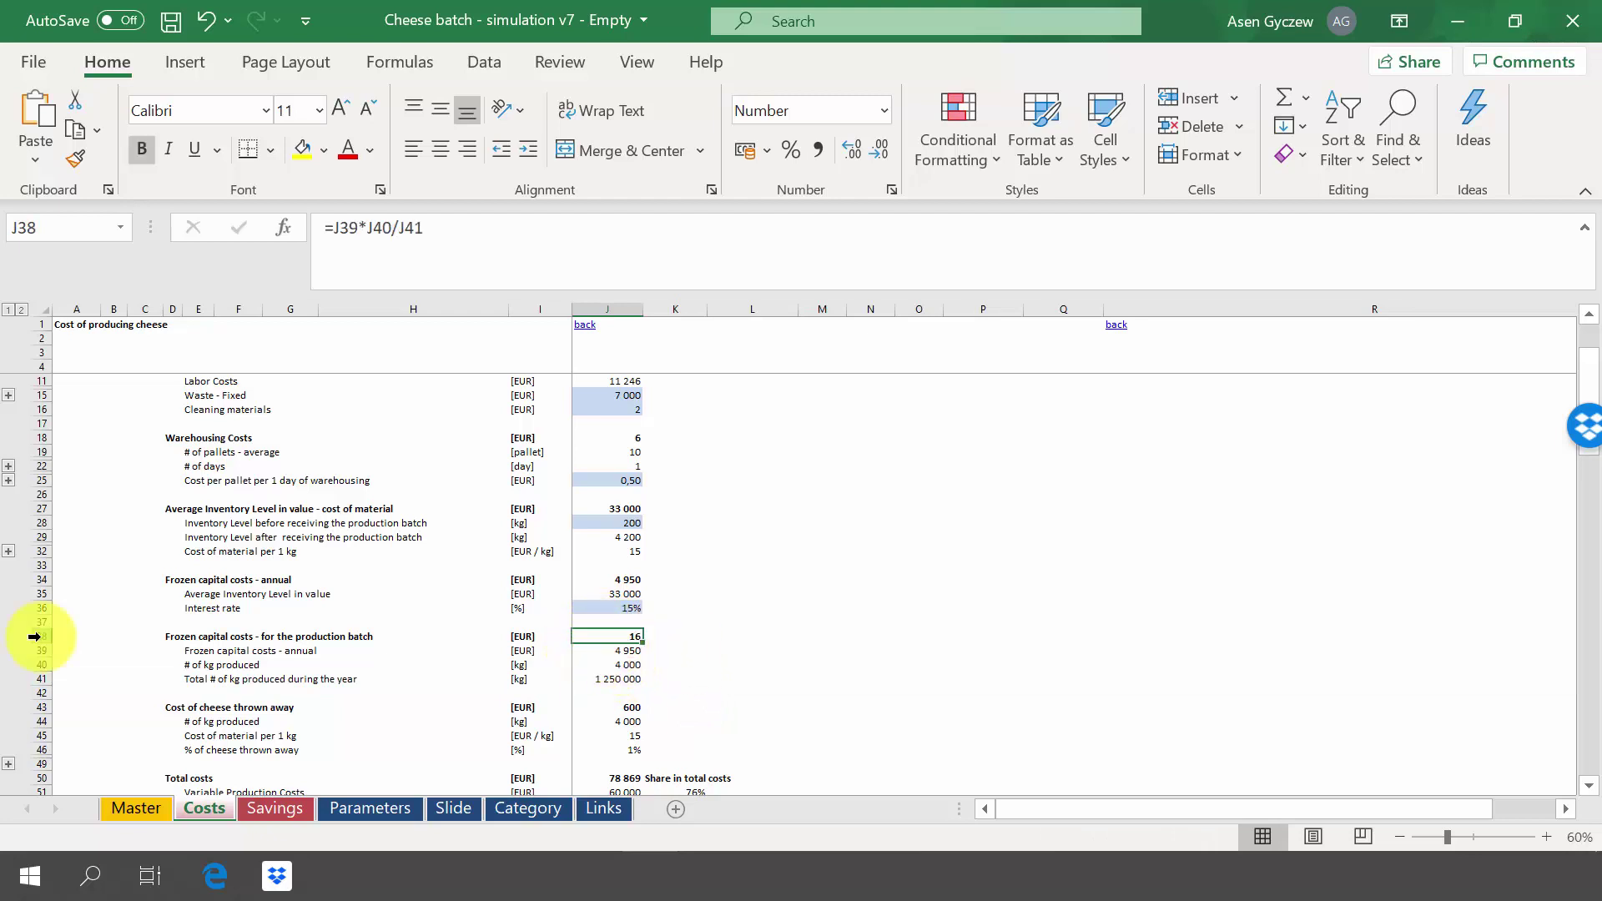
{"action": "left_click", "coordinate": [34, 637]}
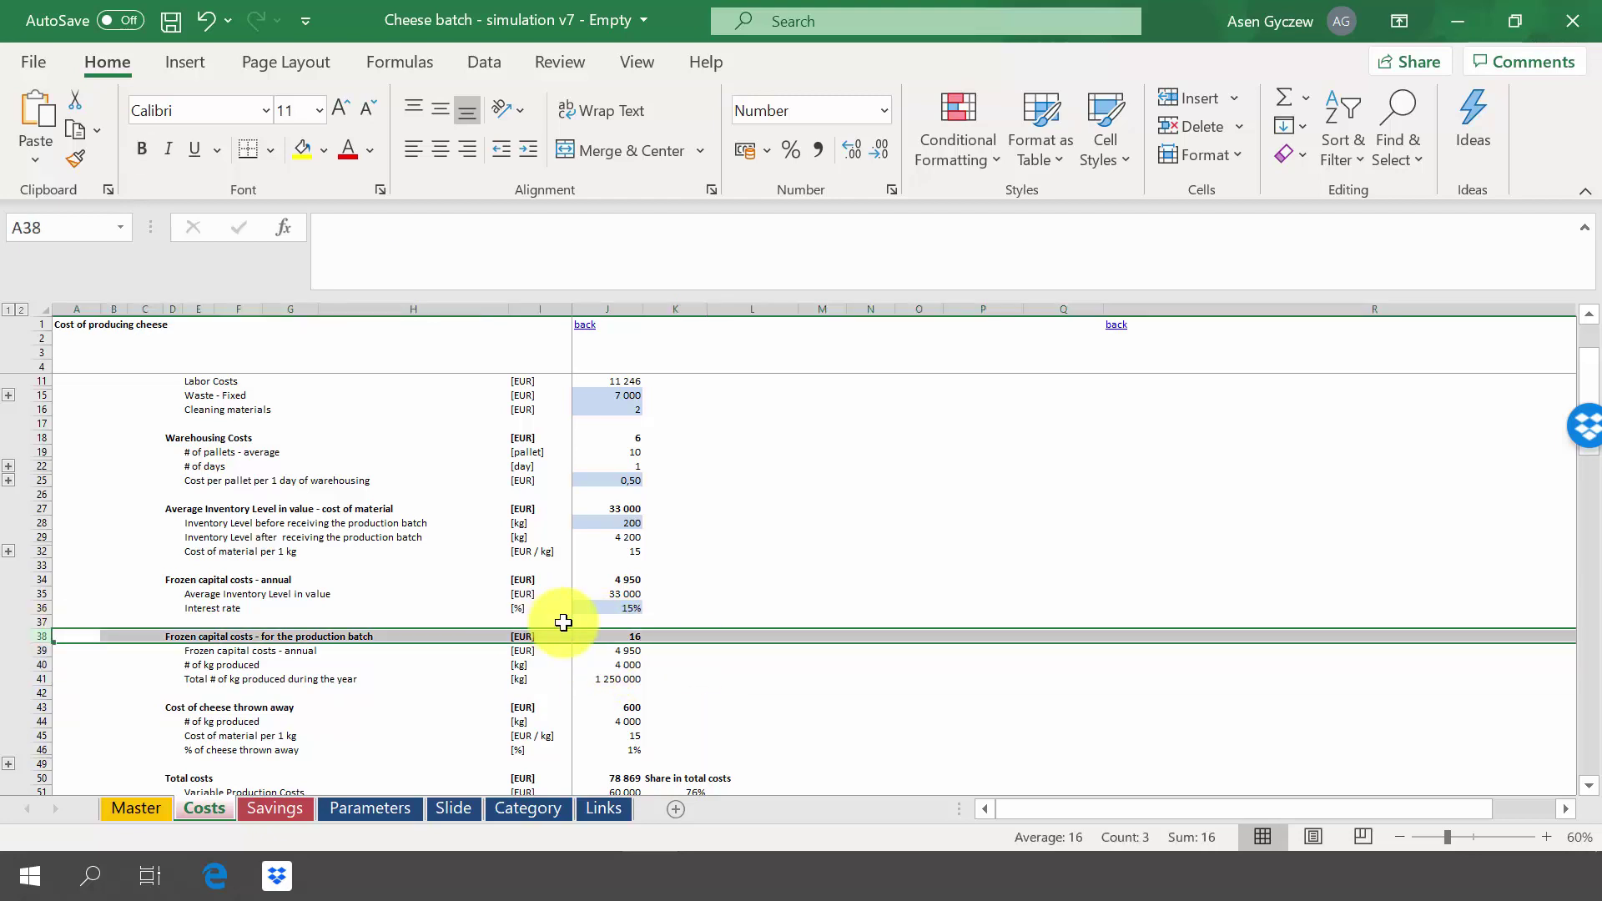
{"action": "scroll", "coordinate": [428, 700], "scroll_direction": "down", "scroll_amount": 4}
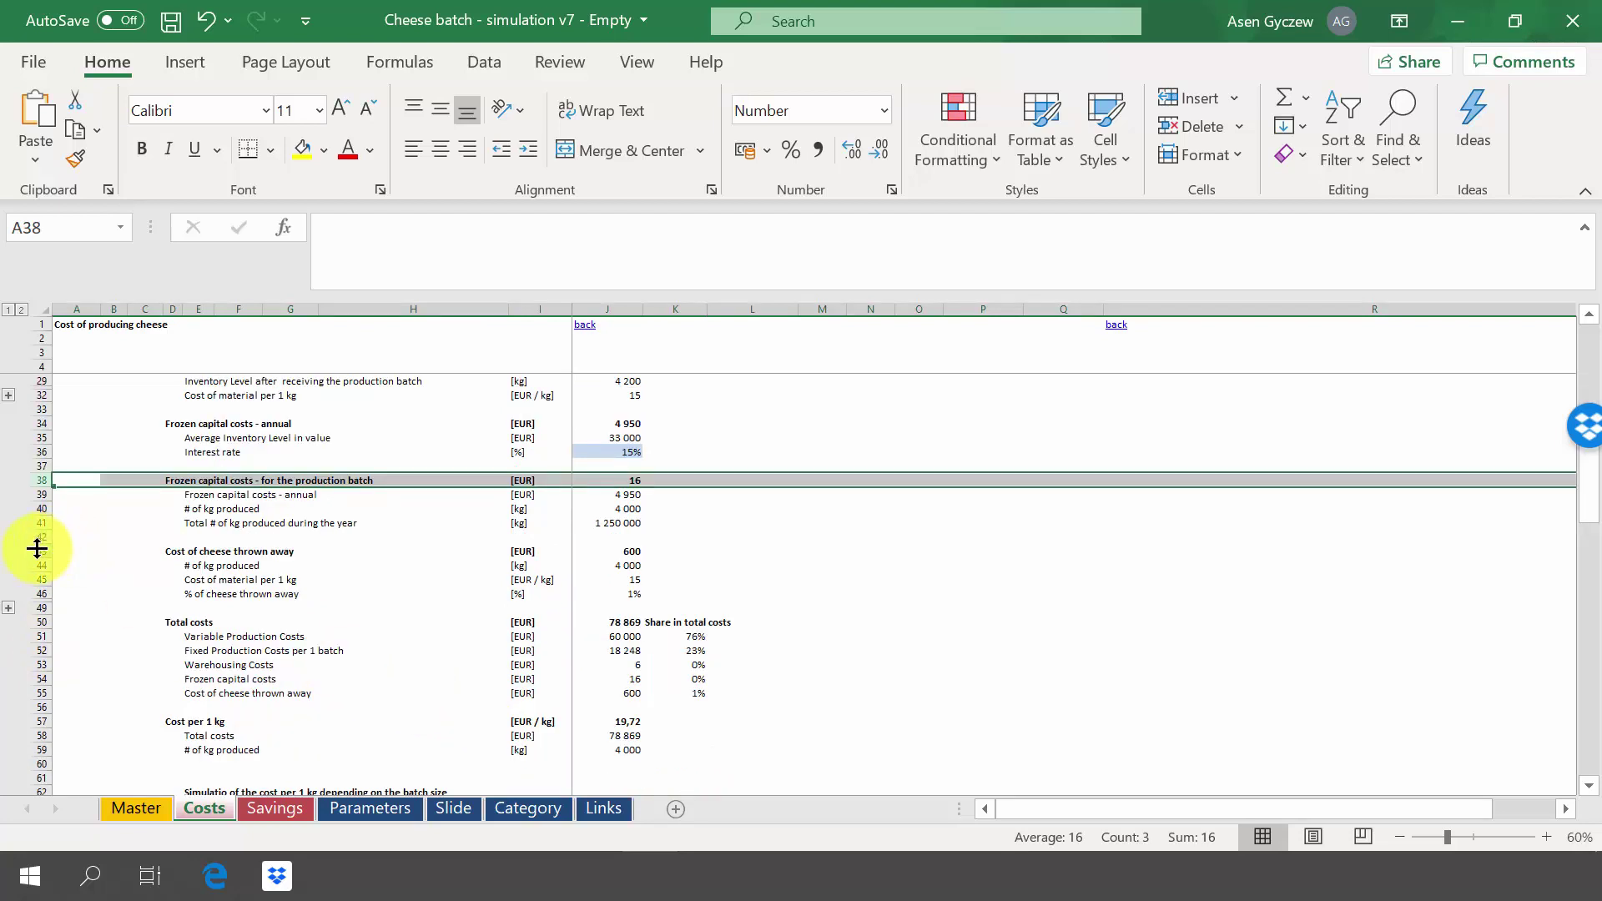
{"action": "left_click", "coordinate": [36, 548]}
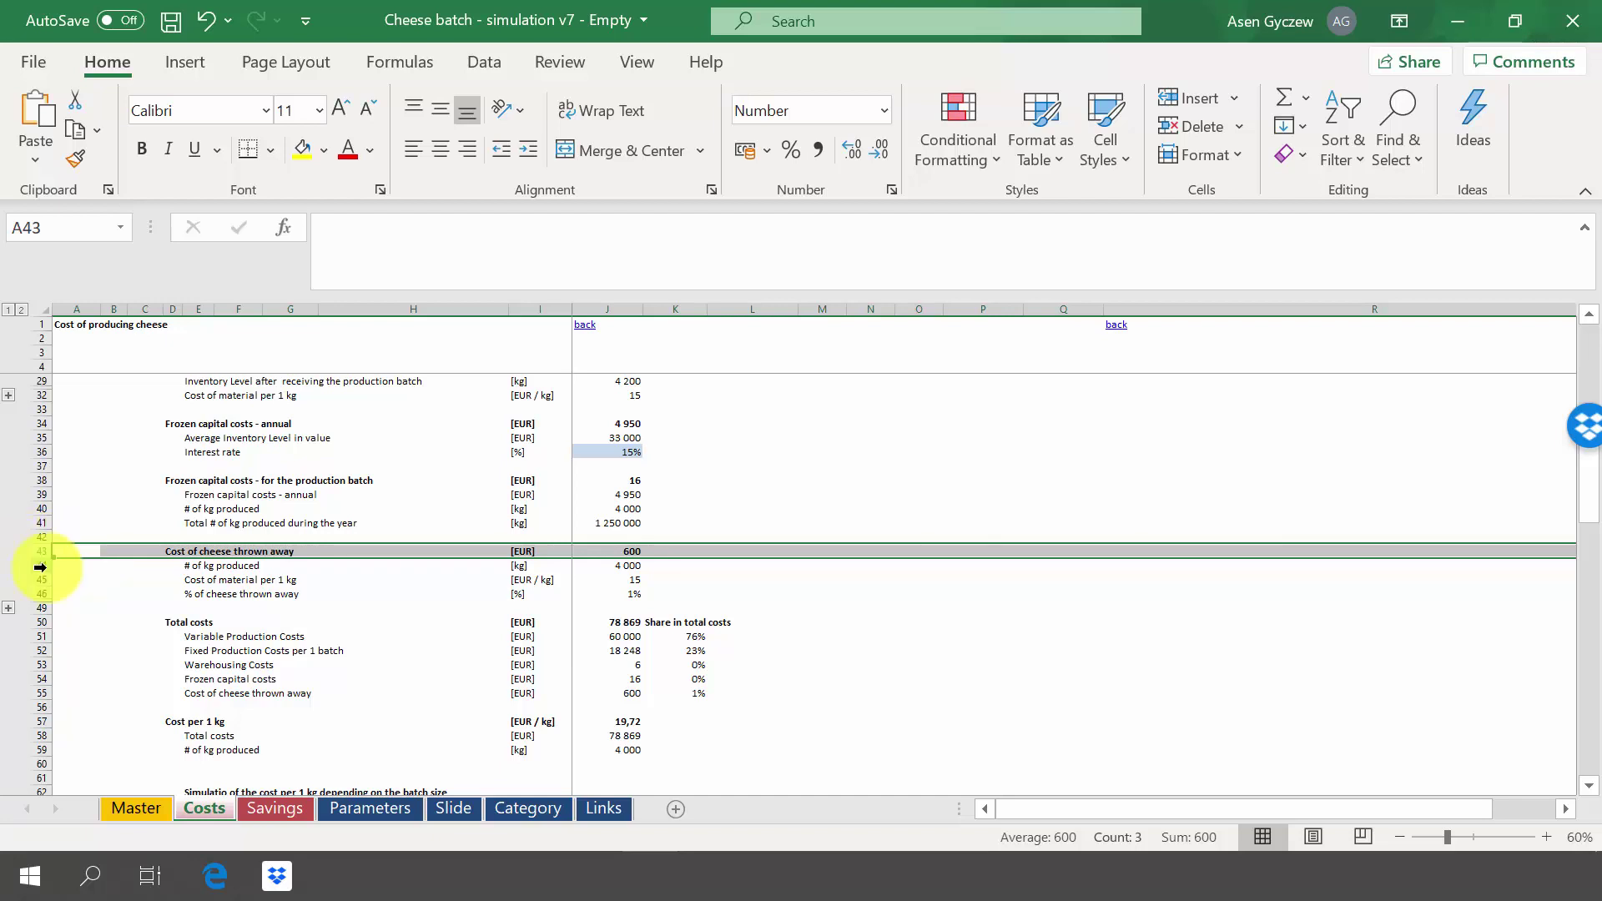
{"action": "left_click", "coordinate": [40, 567]}
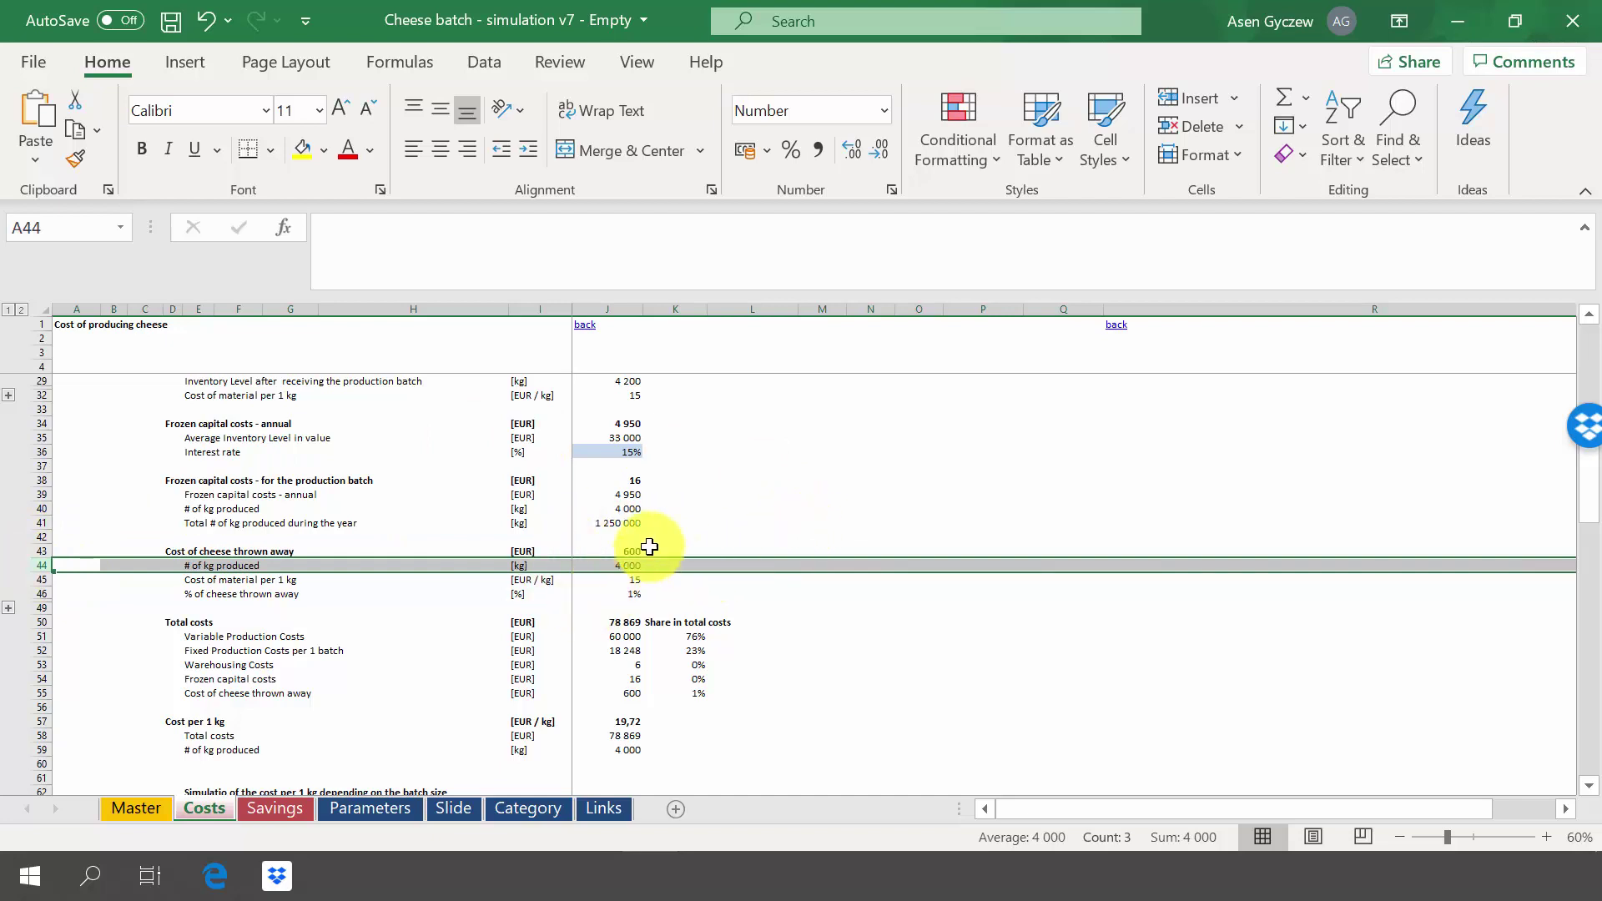
{"action": "left_click", "coordinate": [28, 579]}
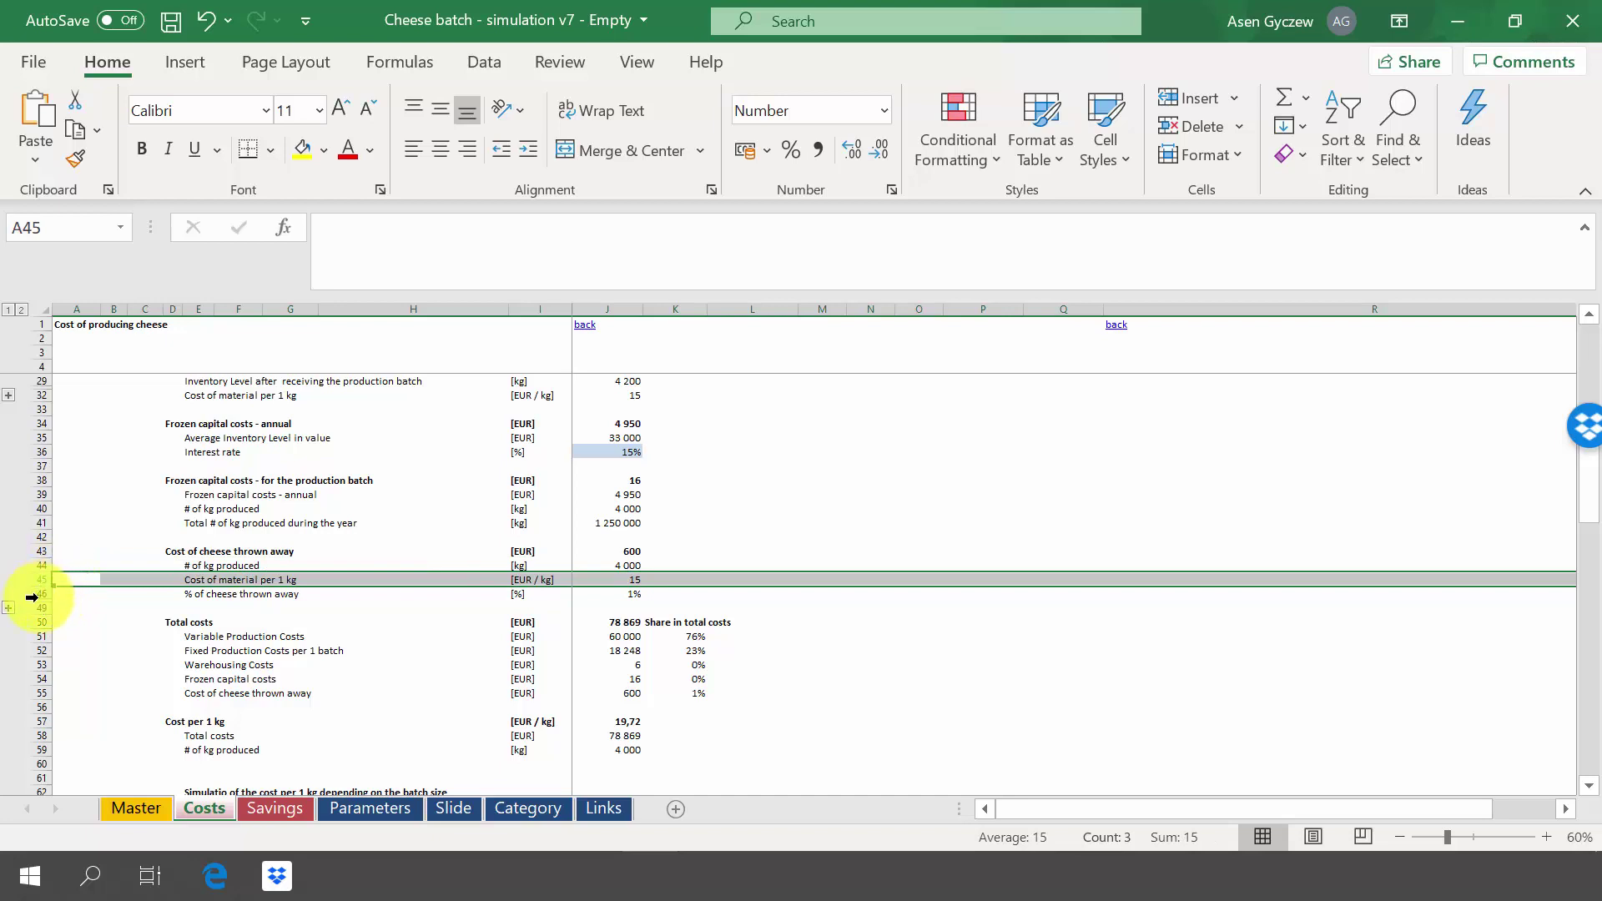
{"action": "left_click", "coordinate": [32, 595]}
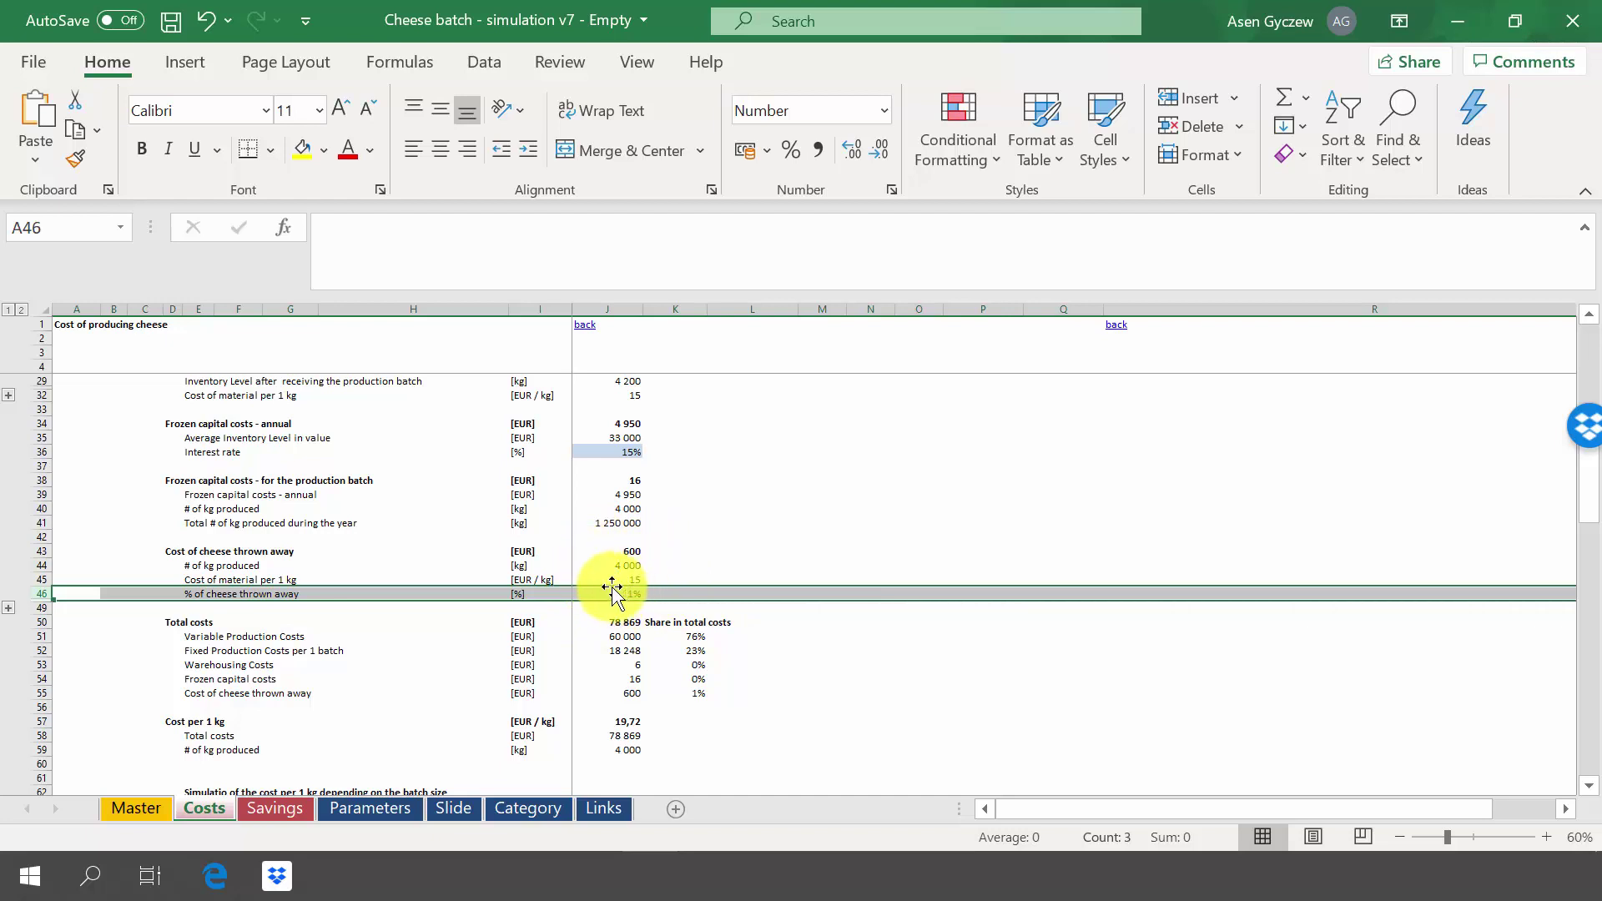
{"action": "left_click", "coordinate": [606, 552]}
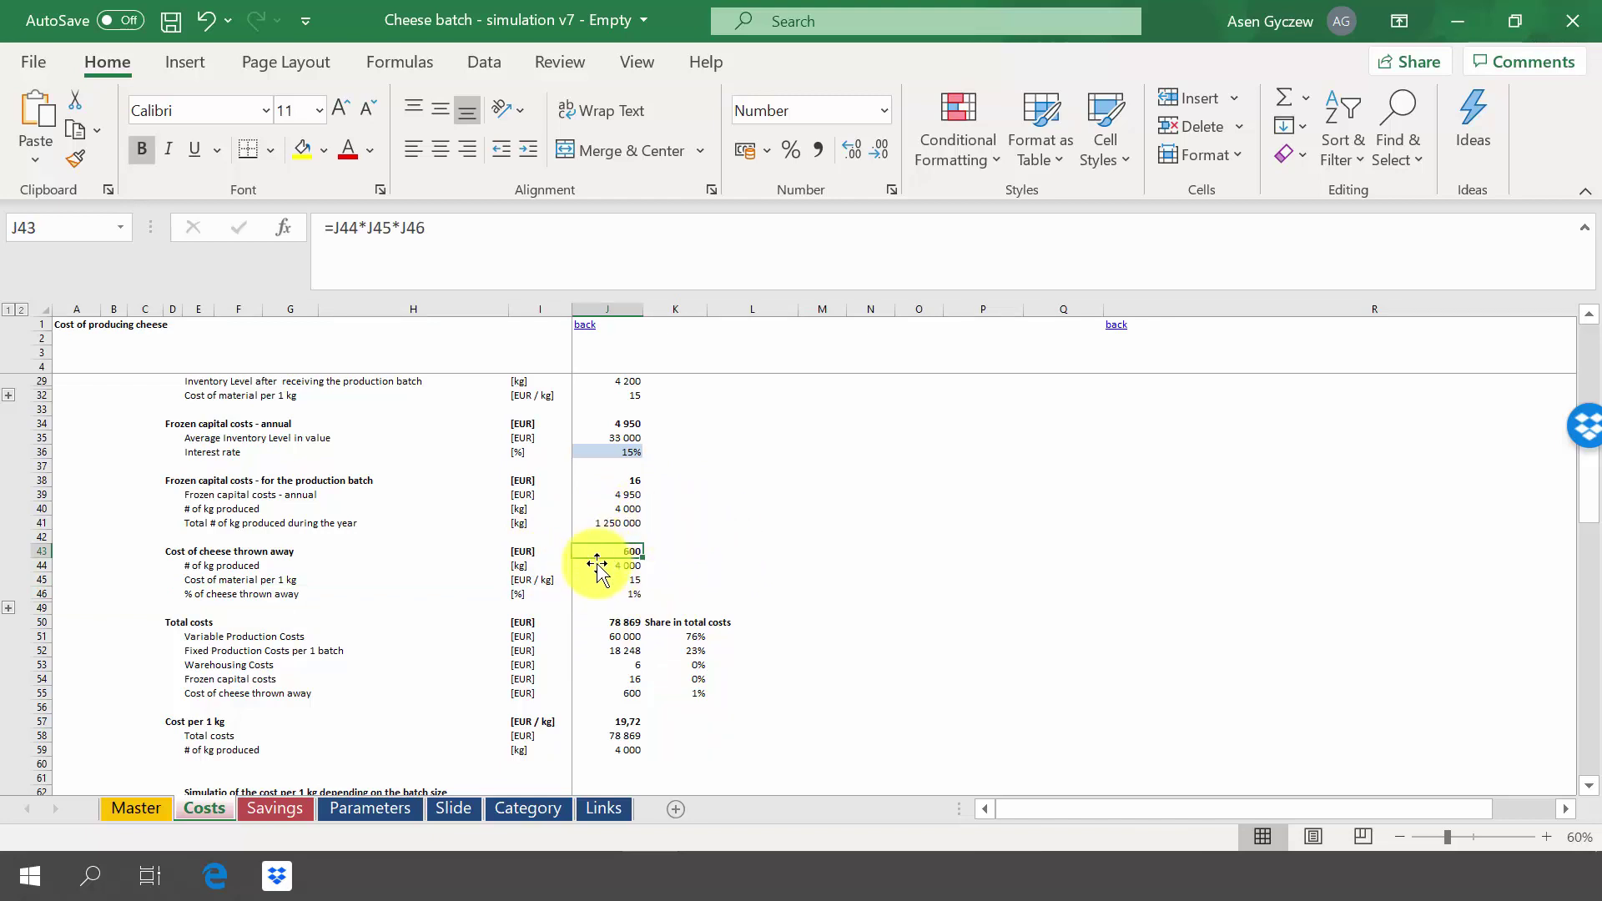
{"action": "left_click", "coordinate": [607, 624]}
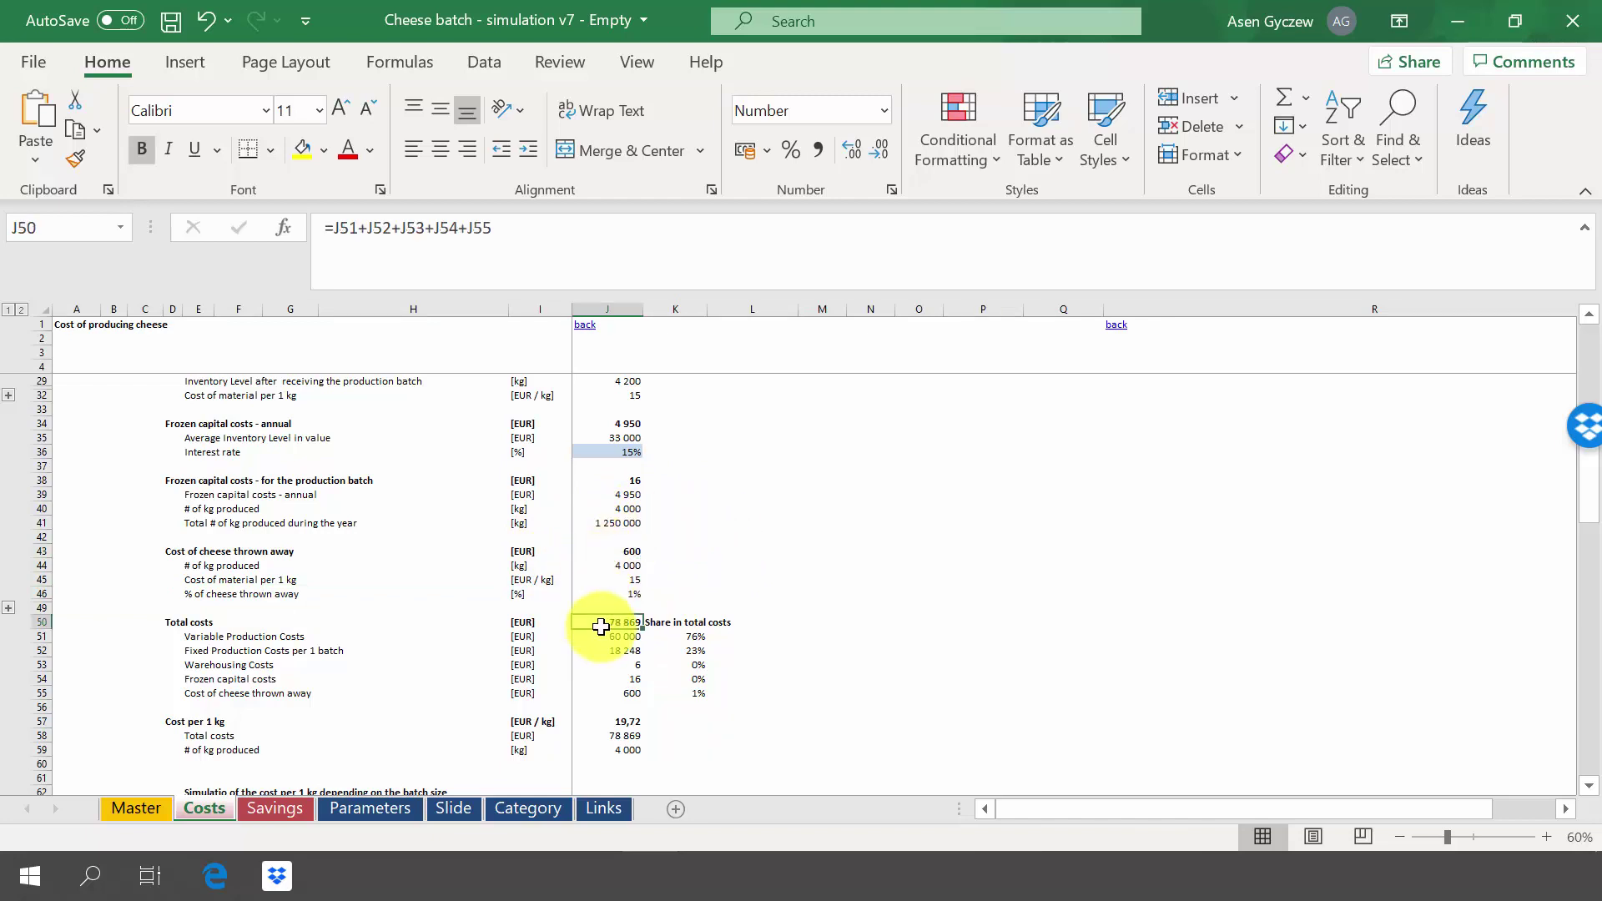
{"action": "left_click", "coordinate": [32, 623]}
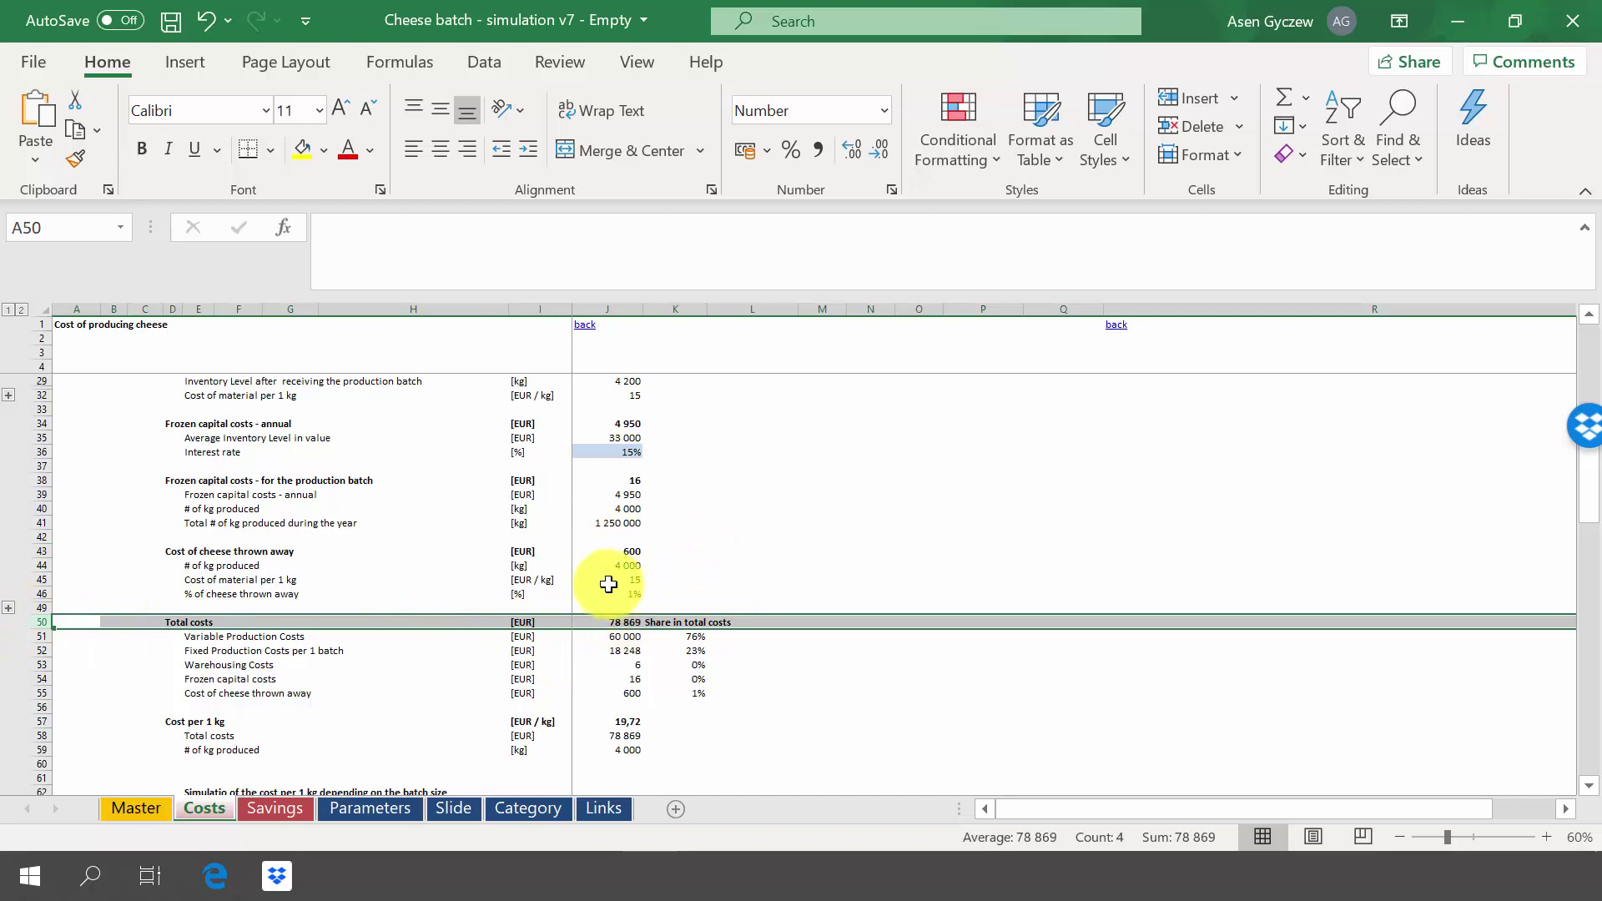
{"action": "left_click", "coordinate": [32, 635]}
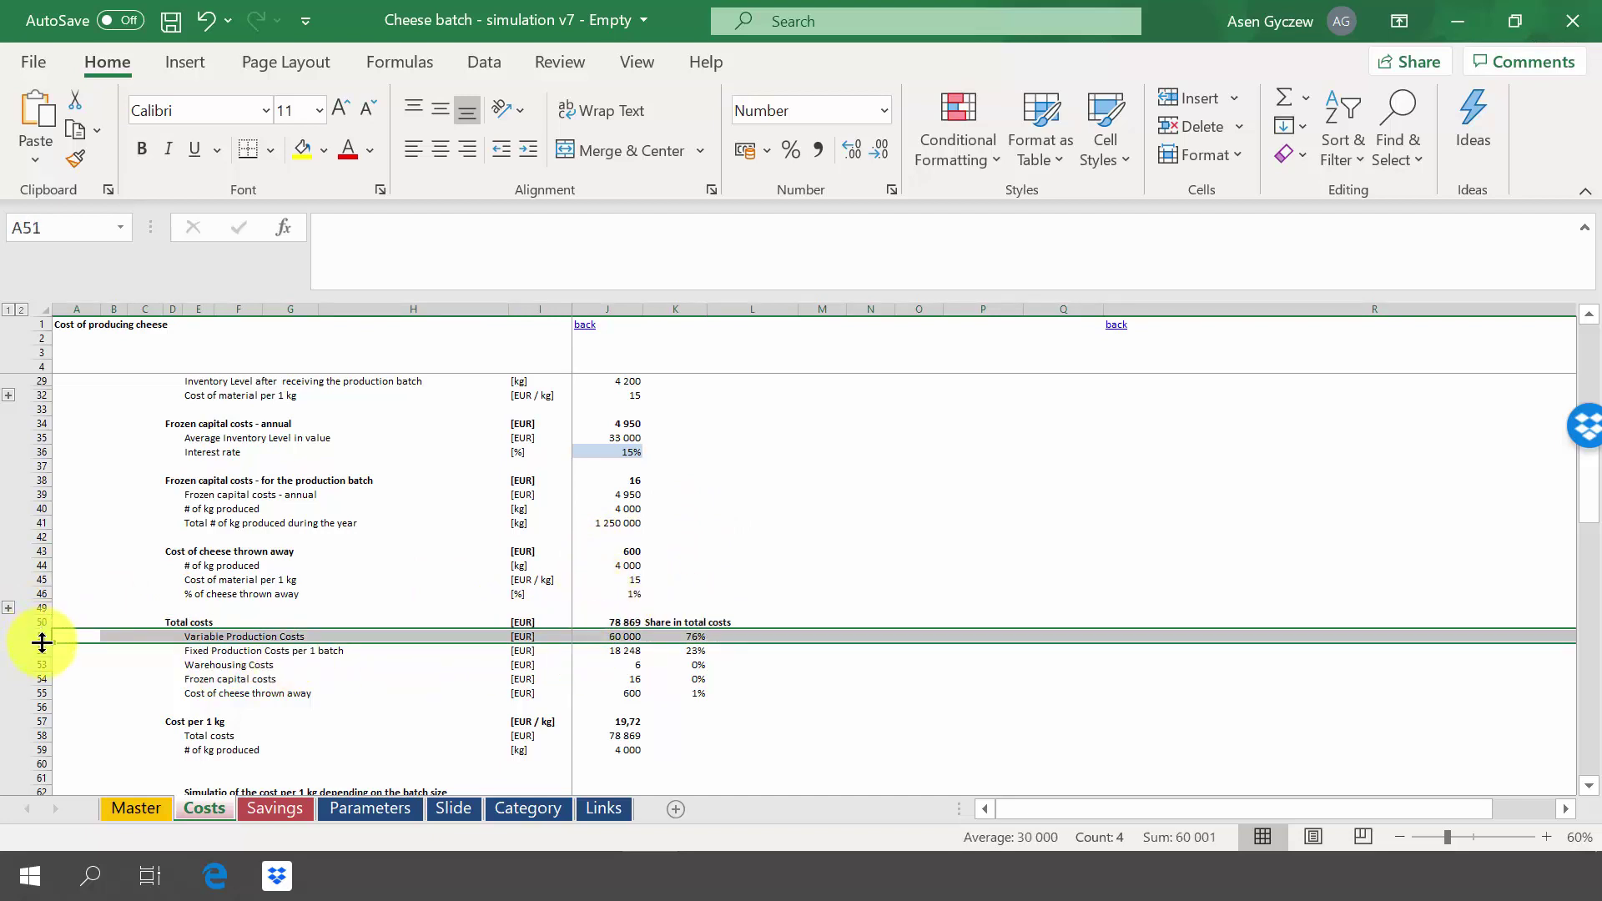
{"action": "left_click", "coordinate": [35, 650]}
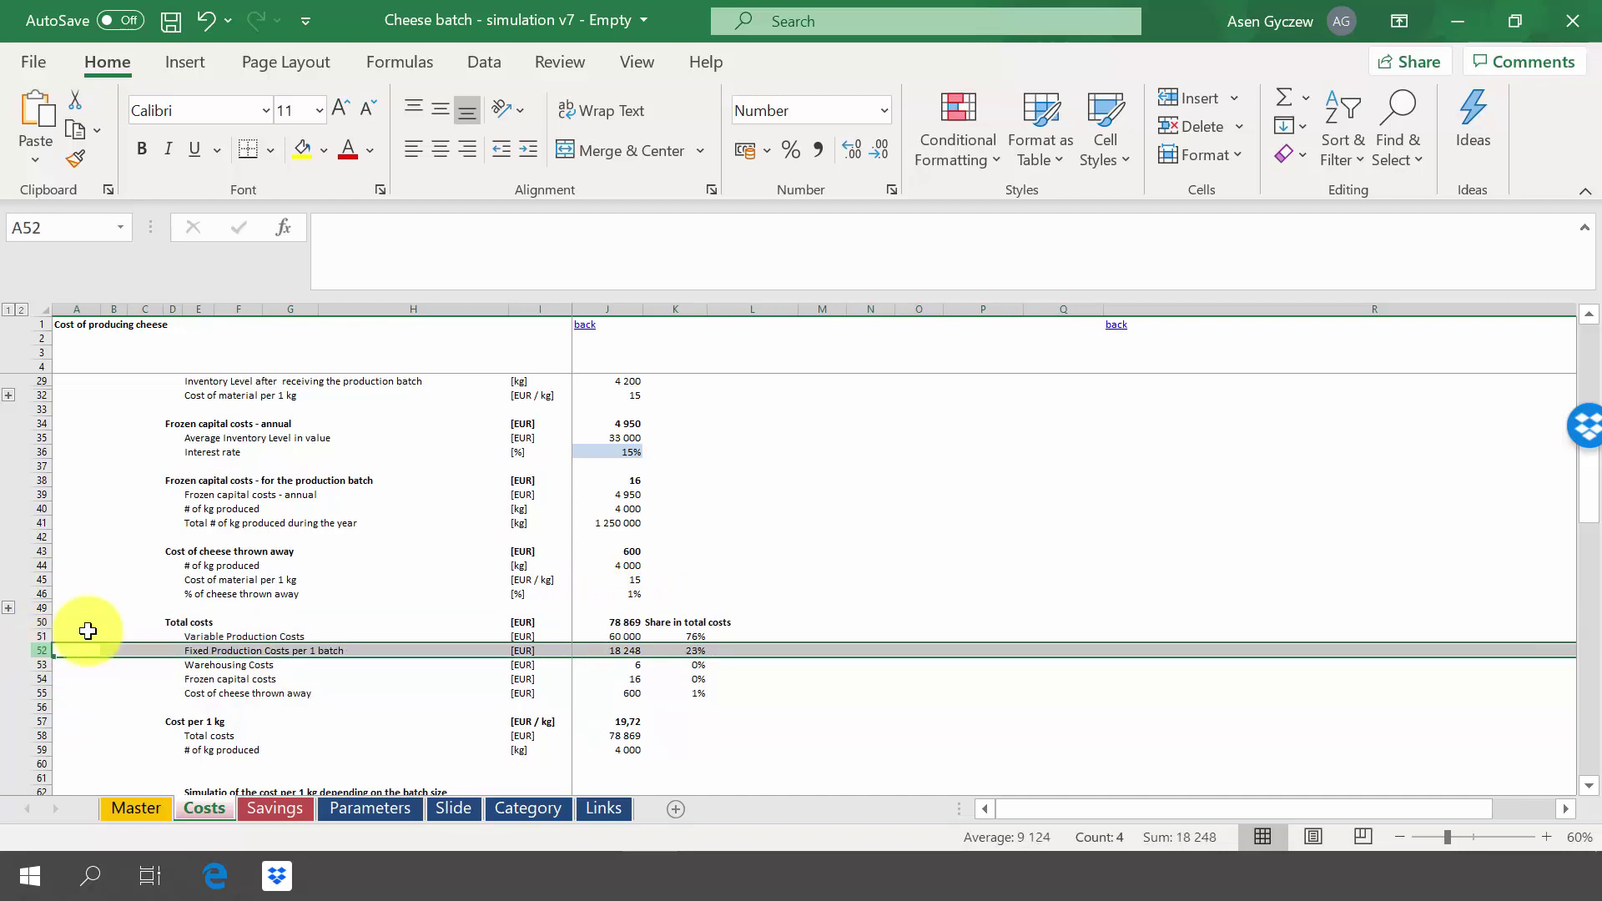
{"action": "left_click", "coordinate": [682, 623]}
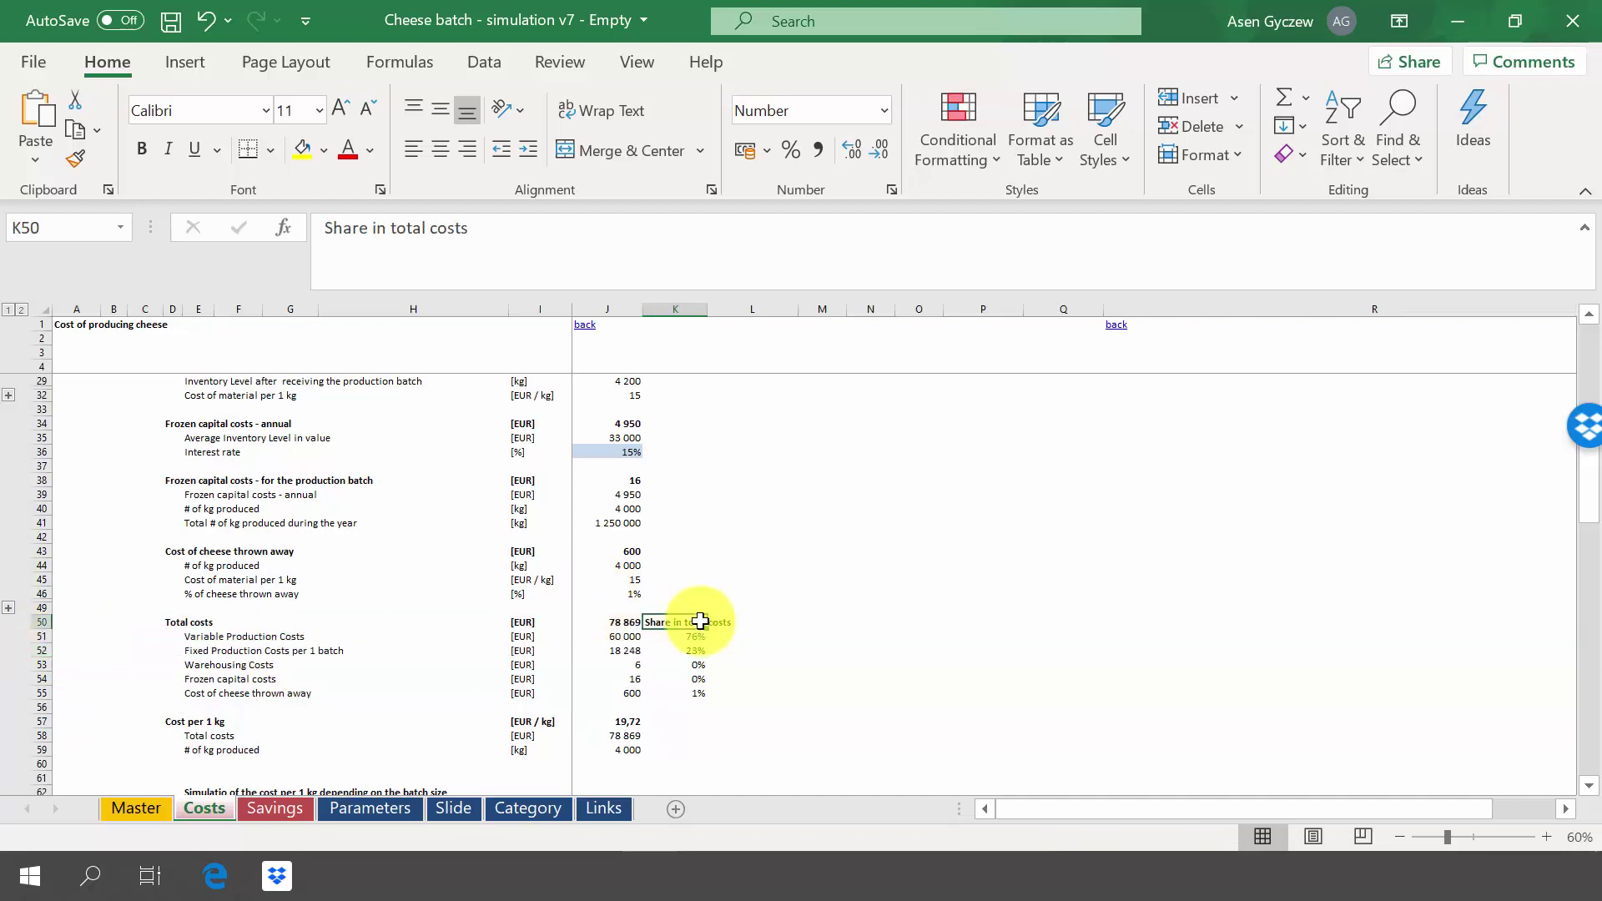
{"action": "left_click", "coordinate": [687, 307]}
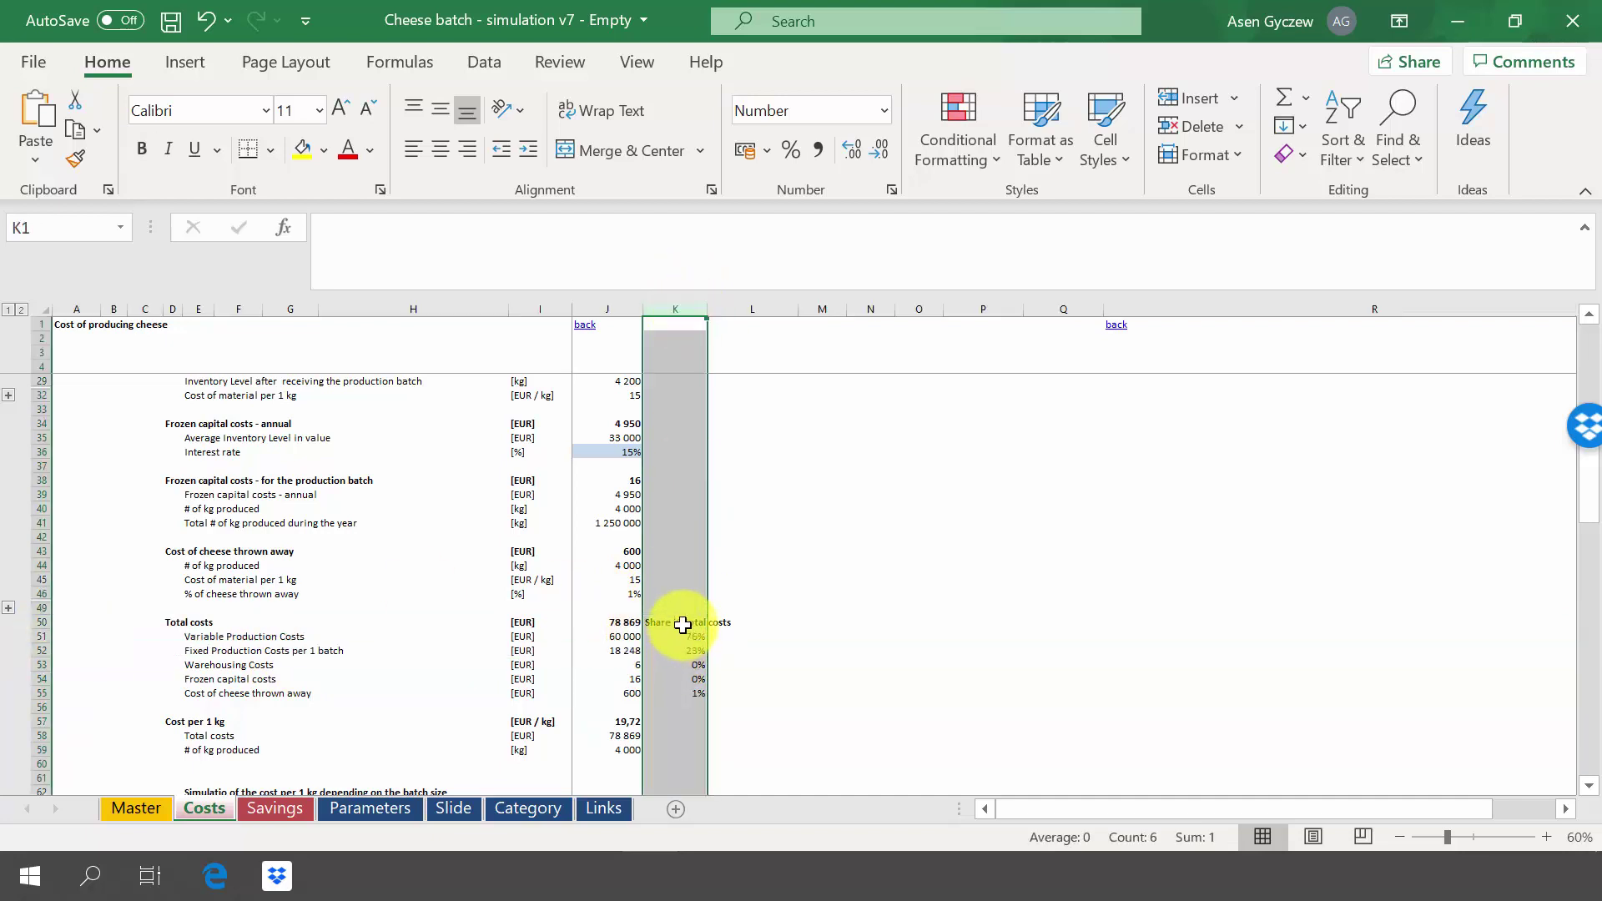
{"action": "left_click", "coordinate": [675, 635]}
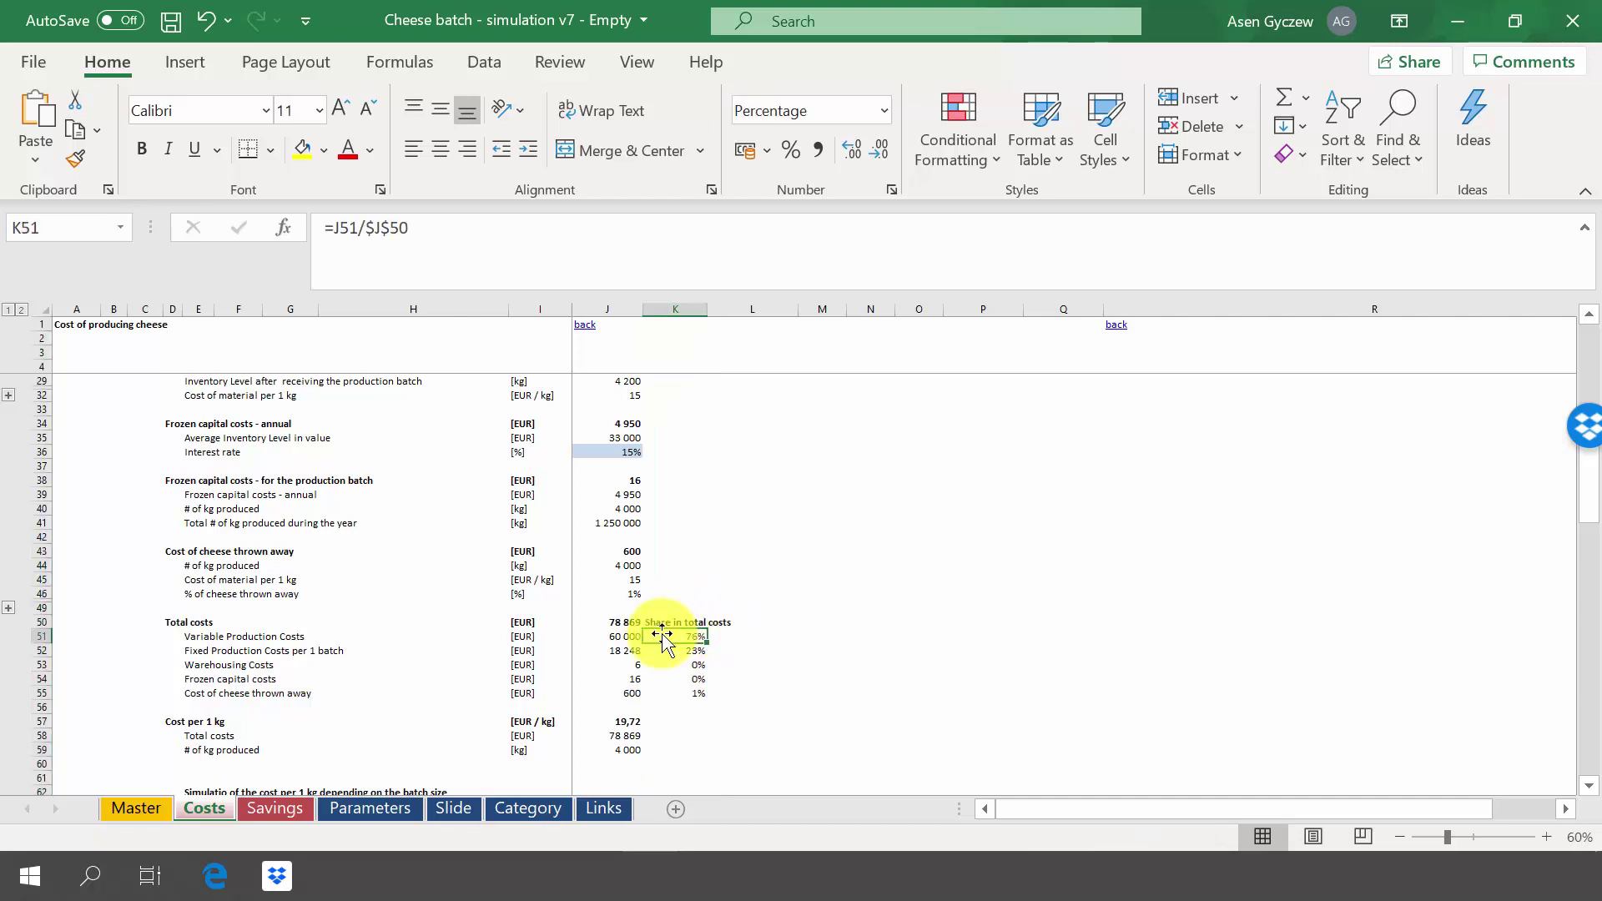
{"action": "left_click", "coordinate": [608, 632]}
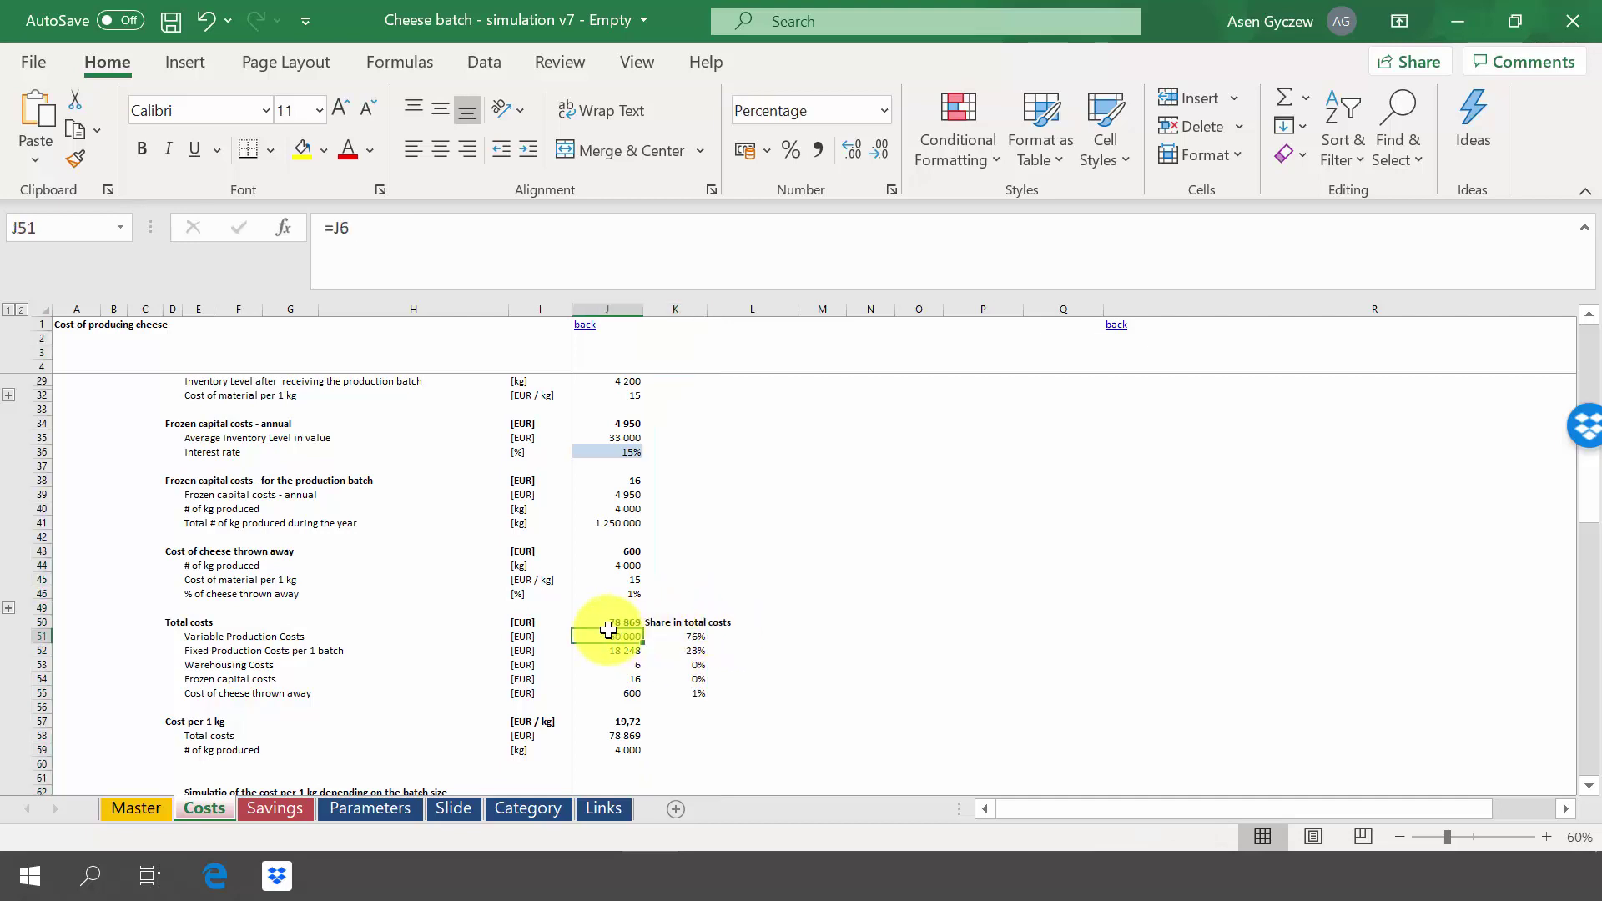
{"action": "left_click", "coordinate": [673, 646]}
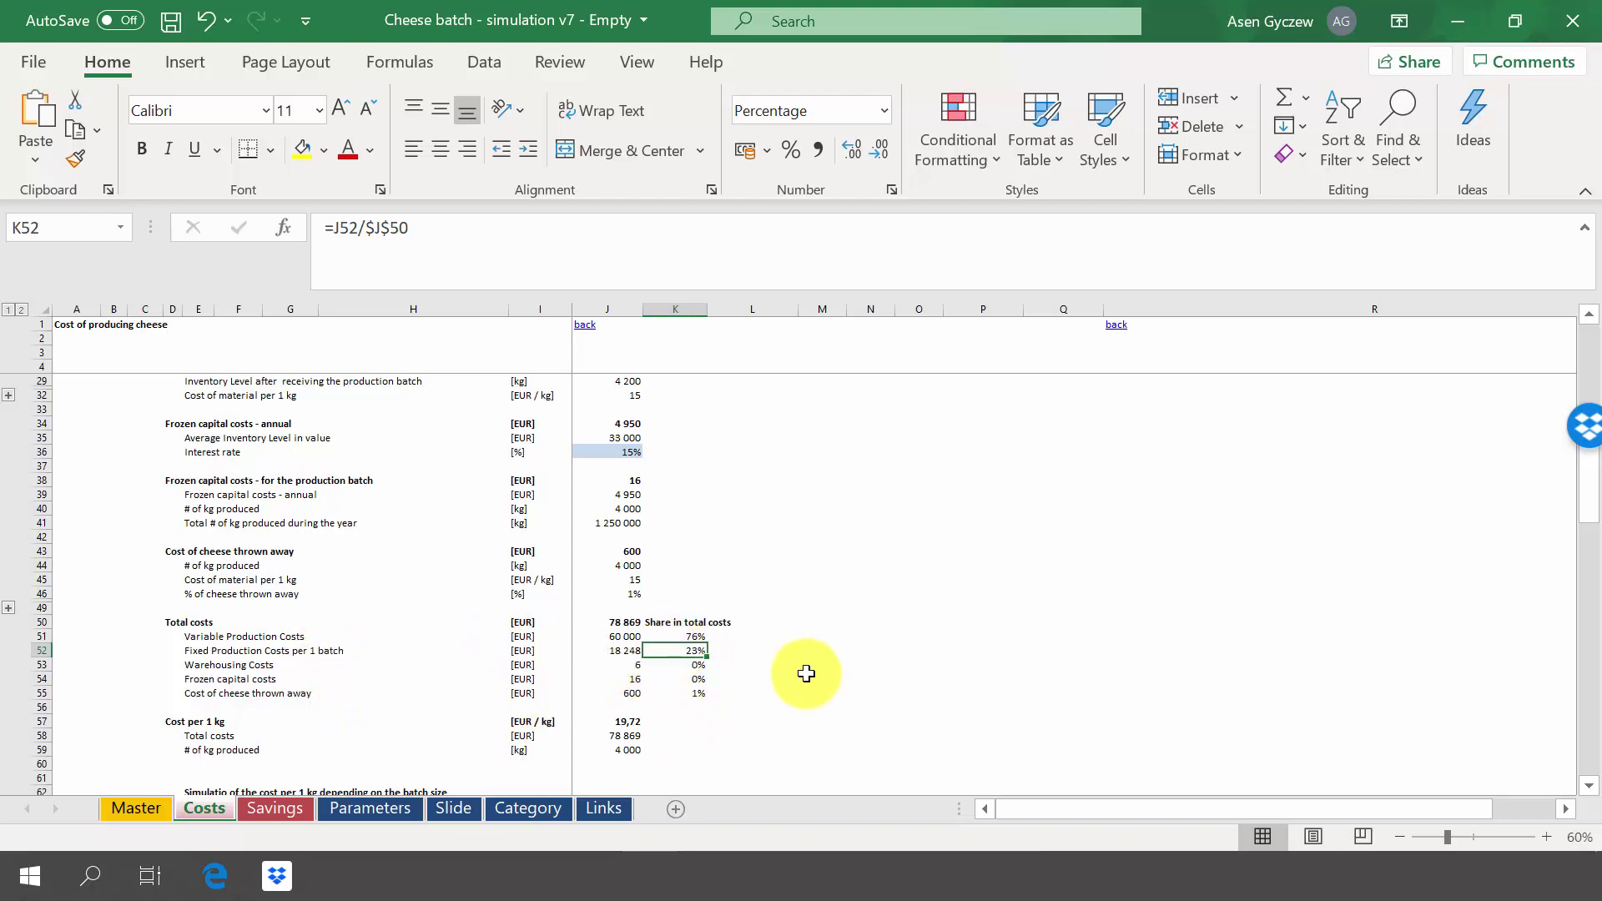
{"action": "left_click", "coordinate": [41, 722]}
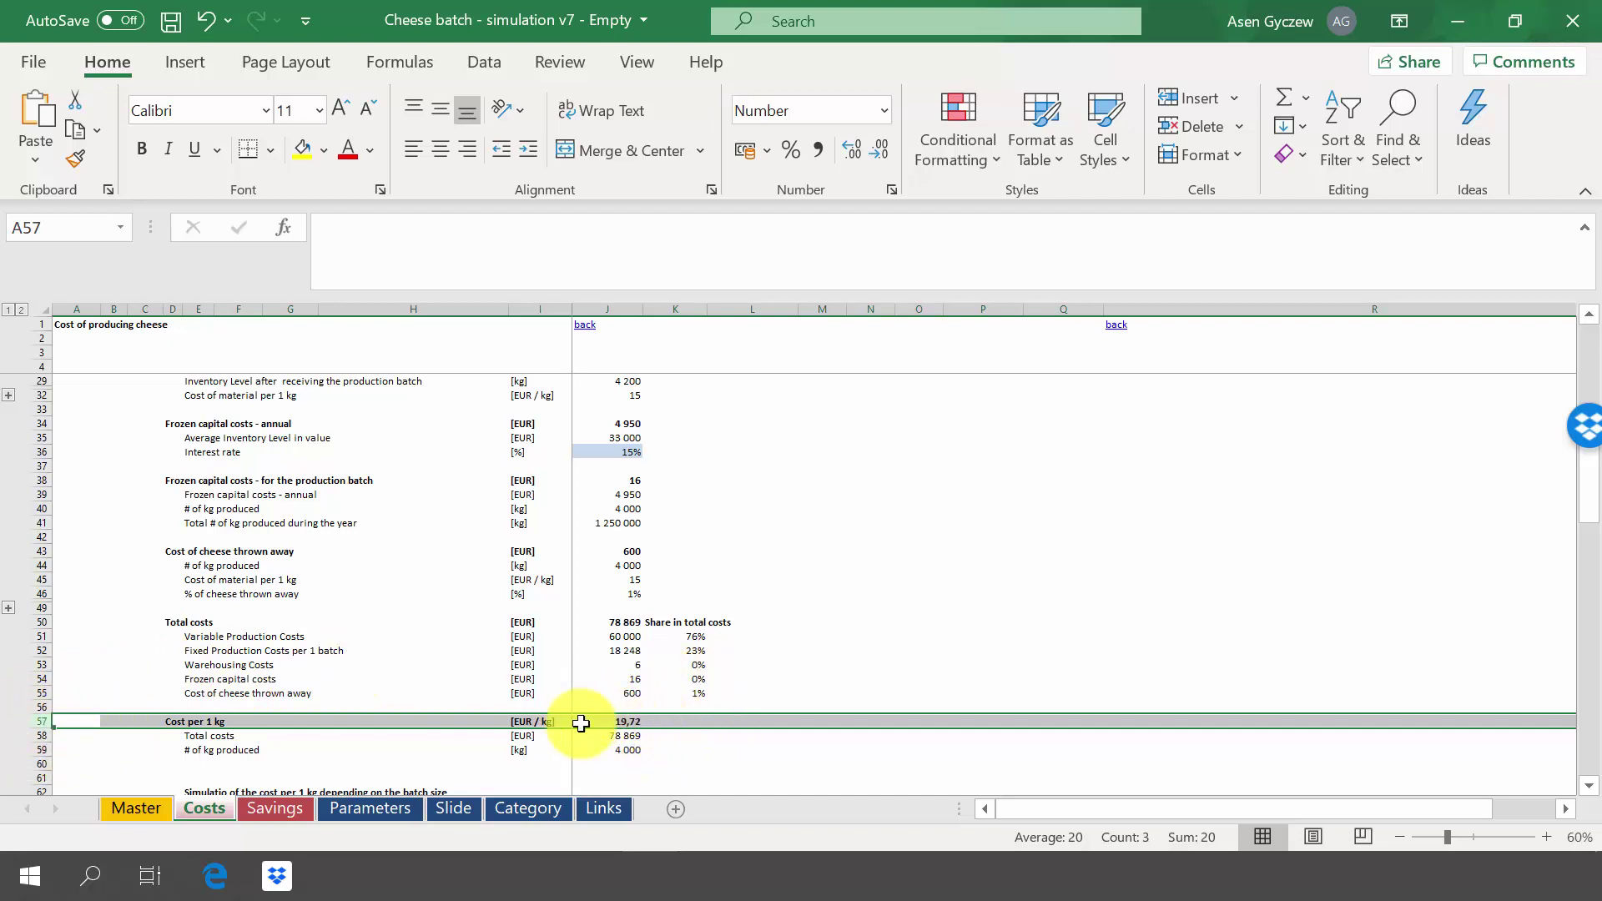
{"action": "left_click", "coordinate": [608, 707]}
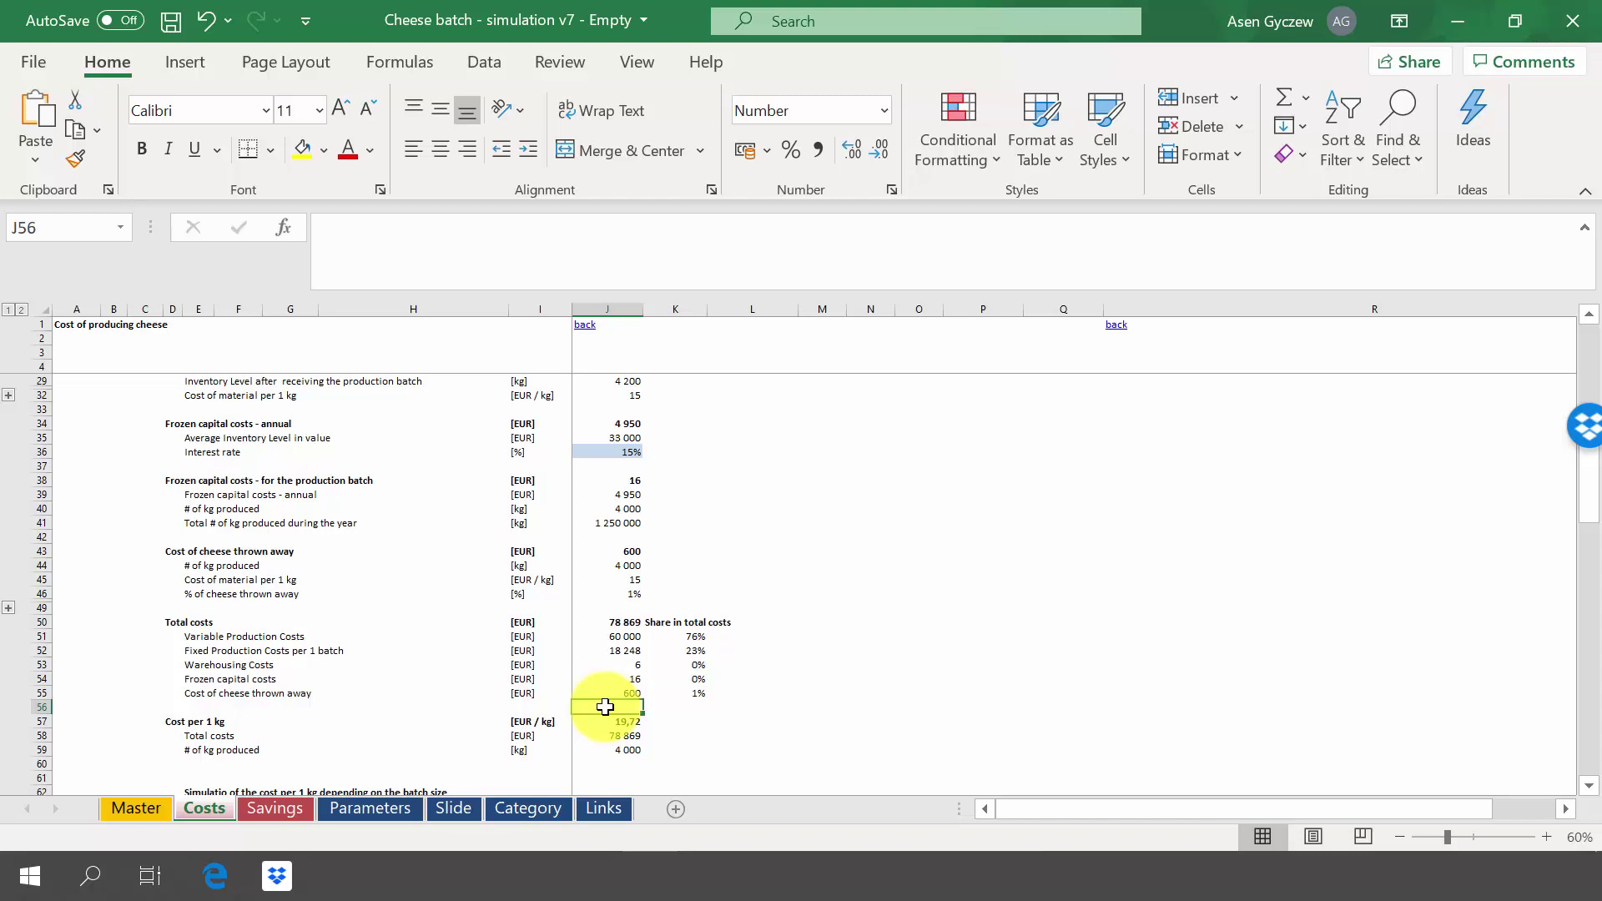
{"action": "scroll", "coordinate": [605, 708], "scroll_direction": "down", "scroll_amount": 3}
{"action": "scroll", "coordinate": [601, 701], "scroll_direction": "down", "scroll_amount": 1}
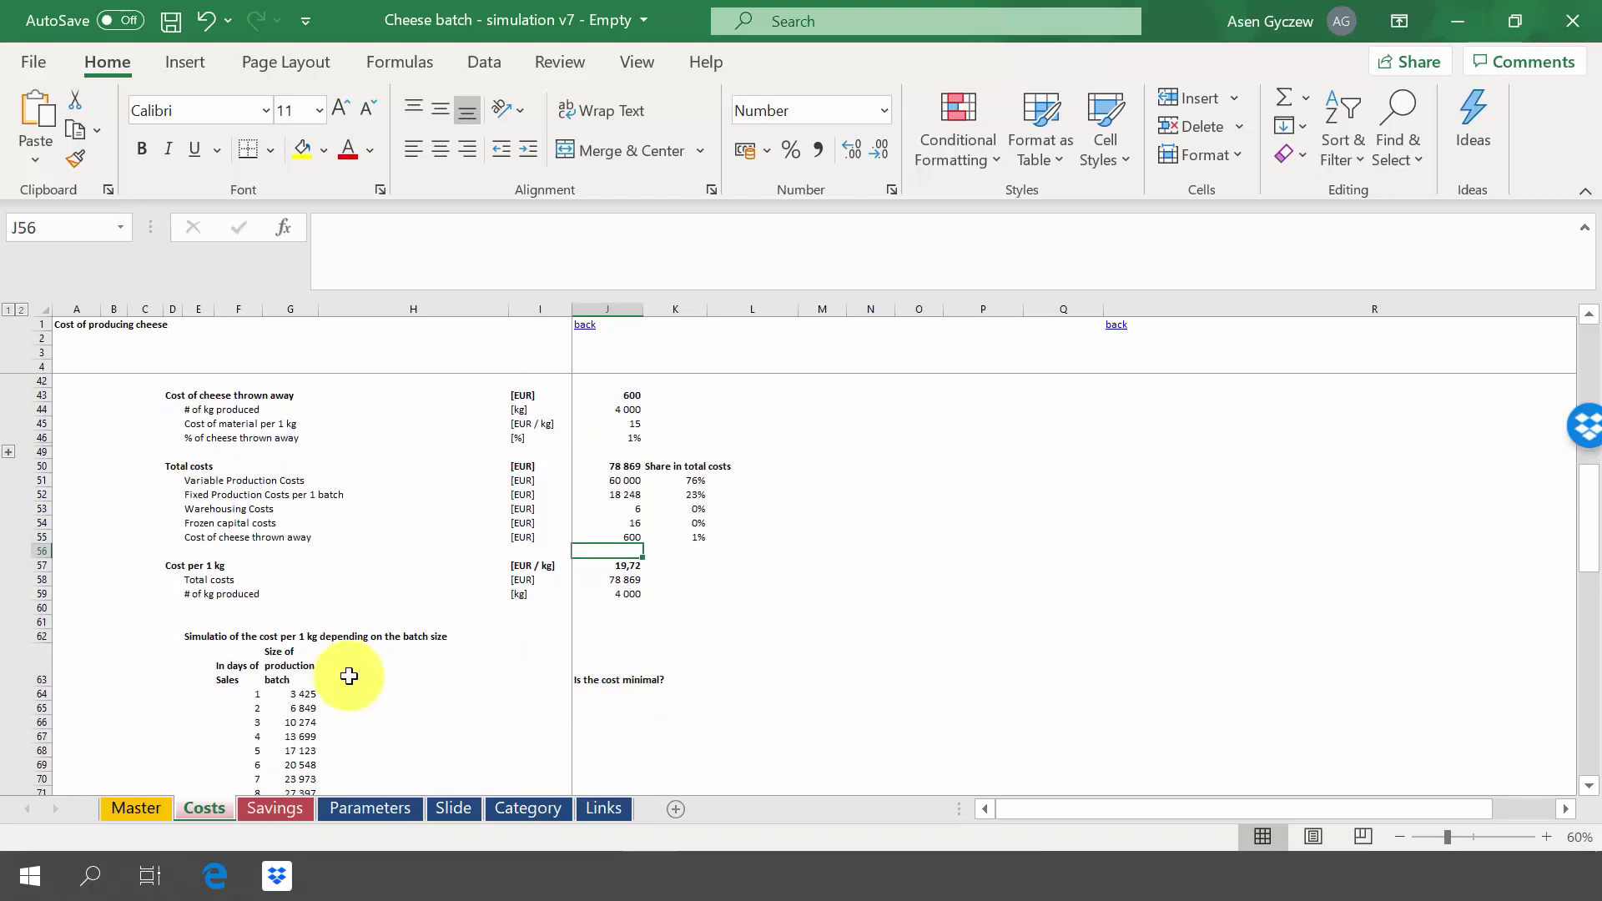
{"action": "scroll", "coordinate": [349, 676], "scroll_direction": "down", "scroll_amount": 3}
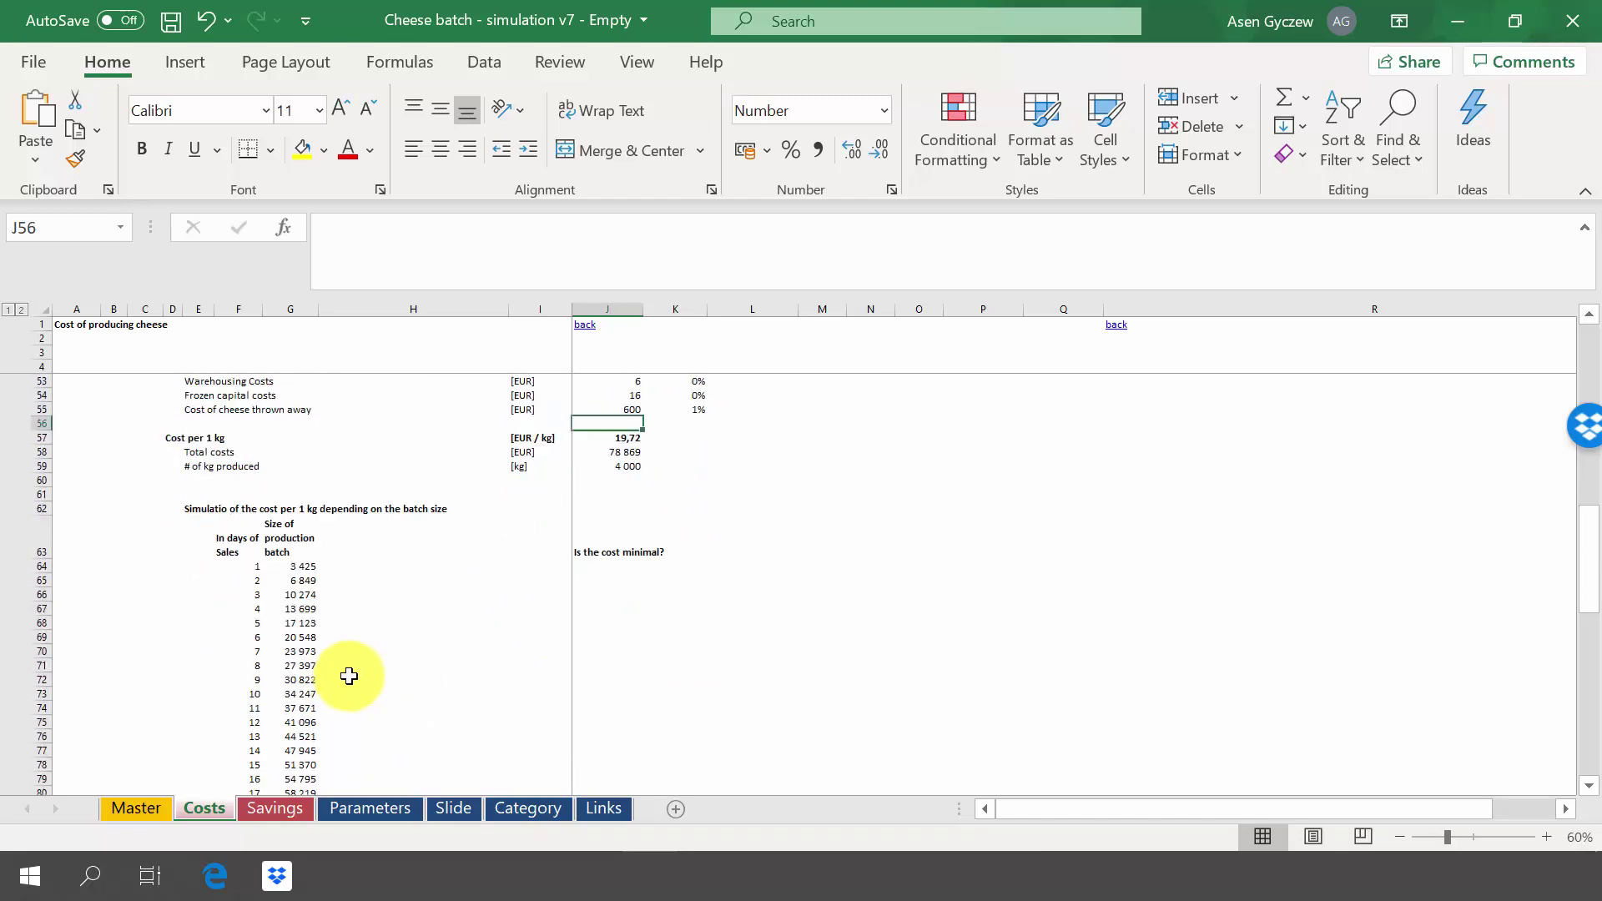
{"action": "left_click", "coordinate": [295, 564]}
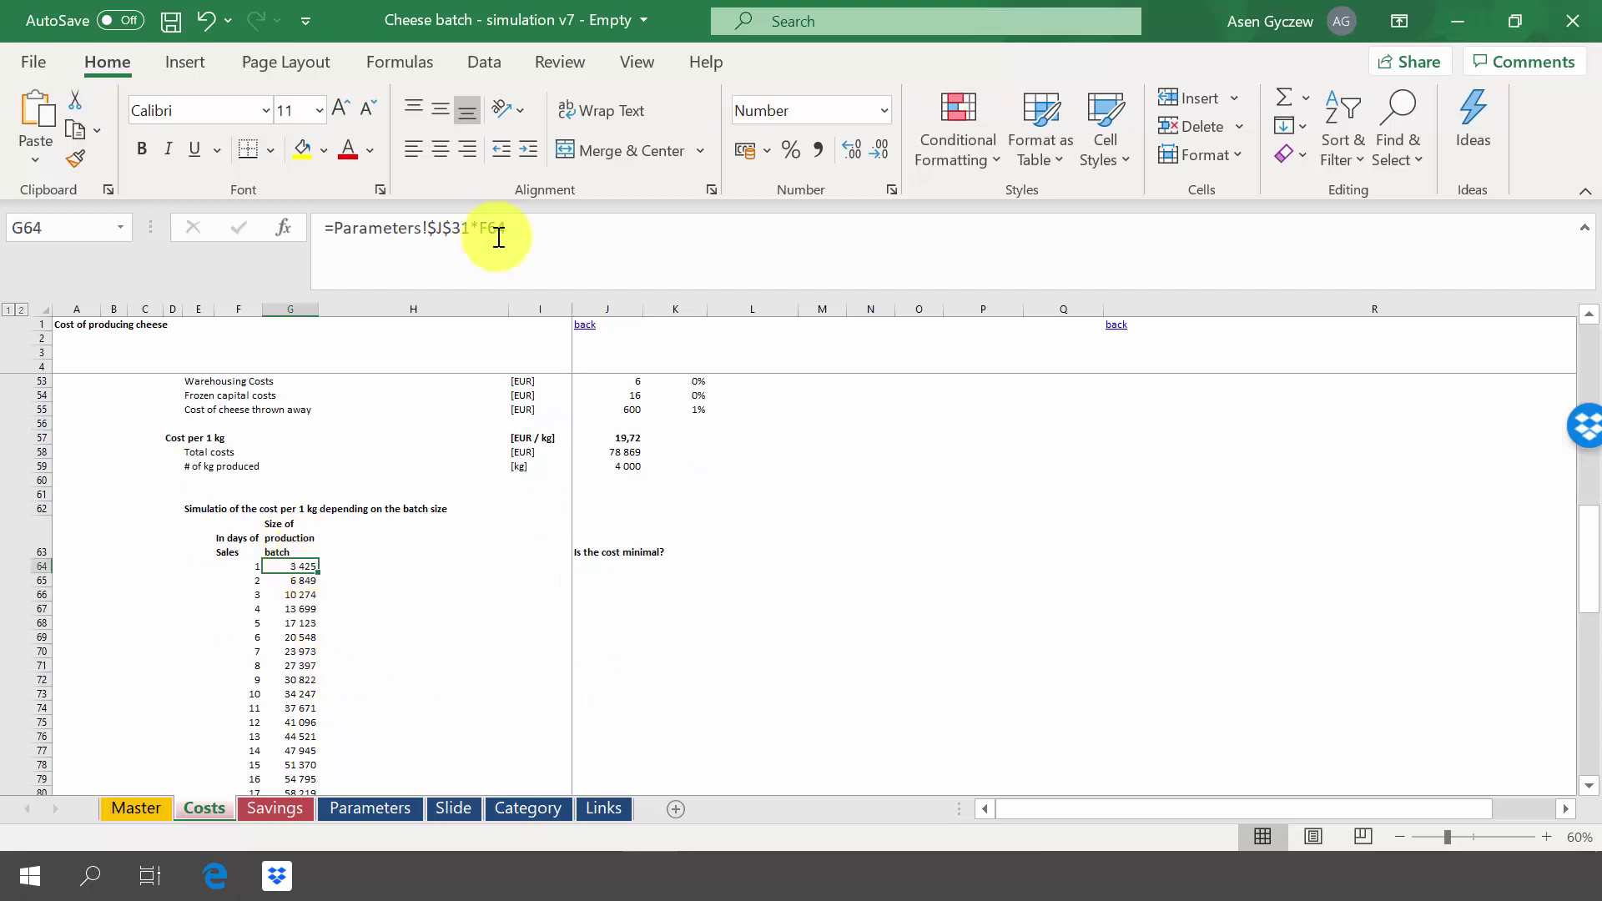
{"action": "left_click", "coordinate": [483, 63]}
{"action": "left_click", "coordinate": [1074, 166]}
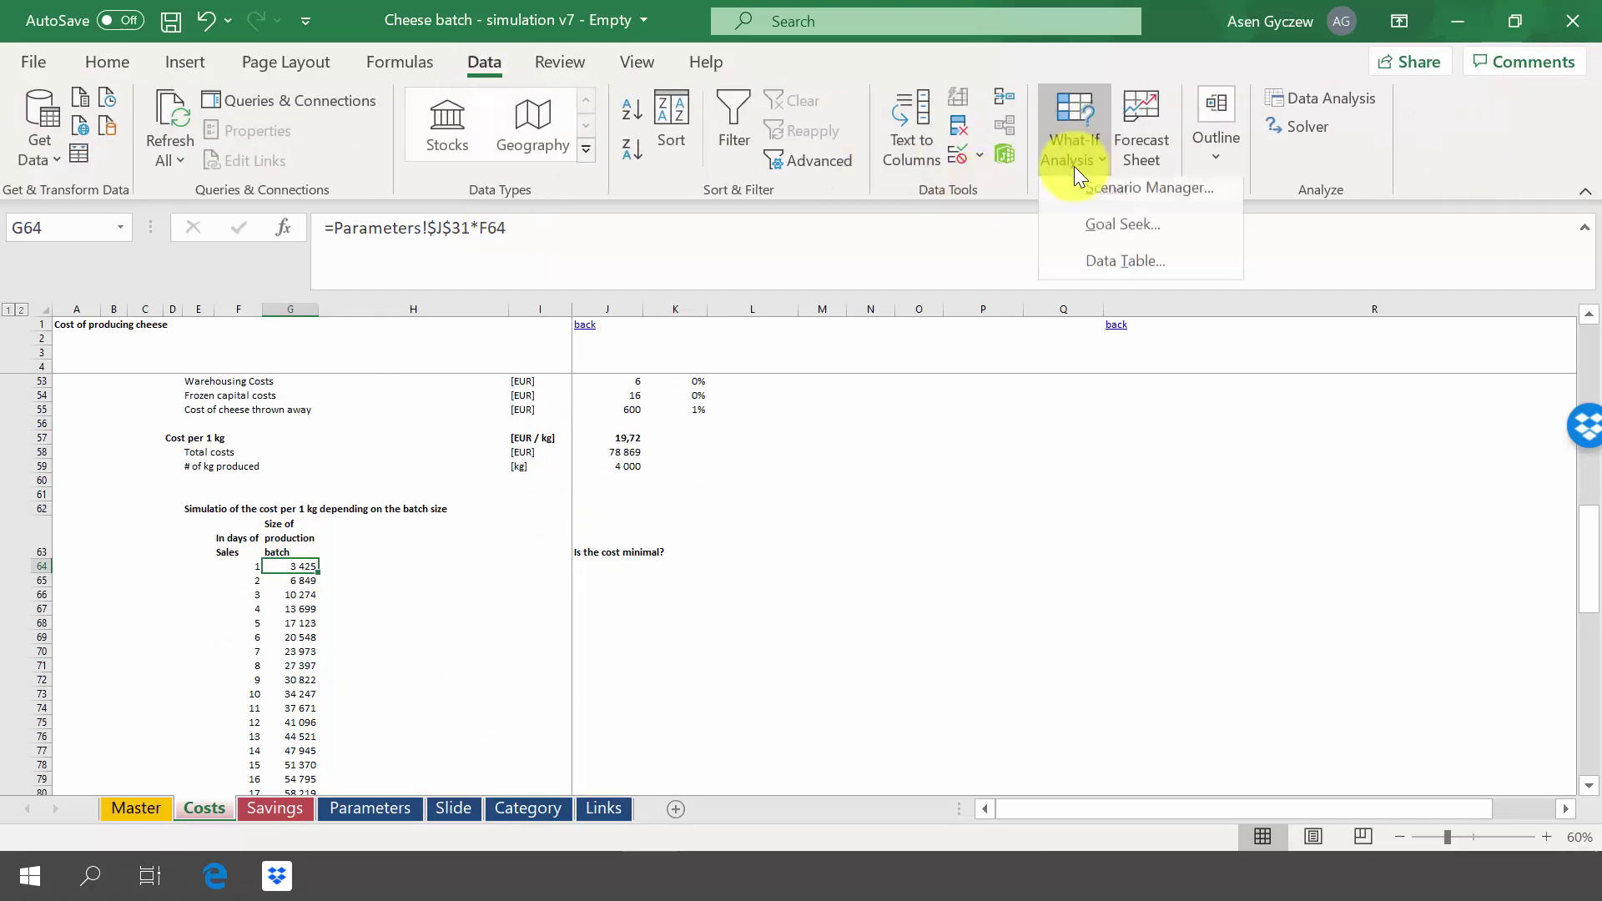
{"action": "left_click", "coordinate": [442, 619]}
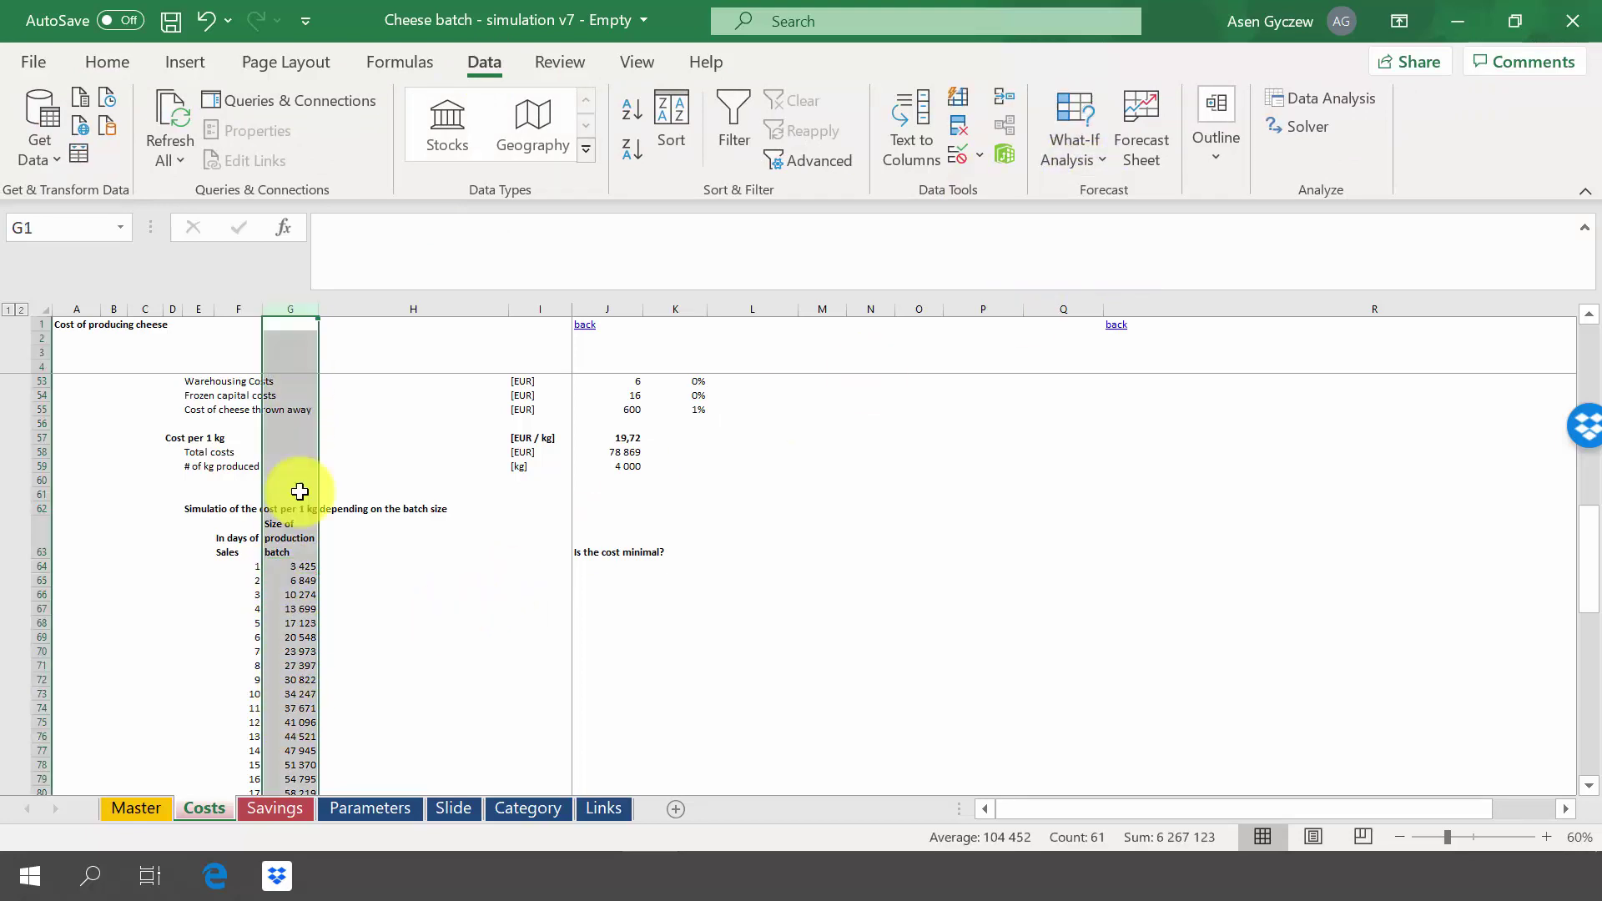
{"action": "left_click", "coordinate": [298, 555]}
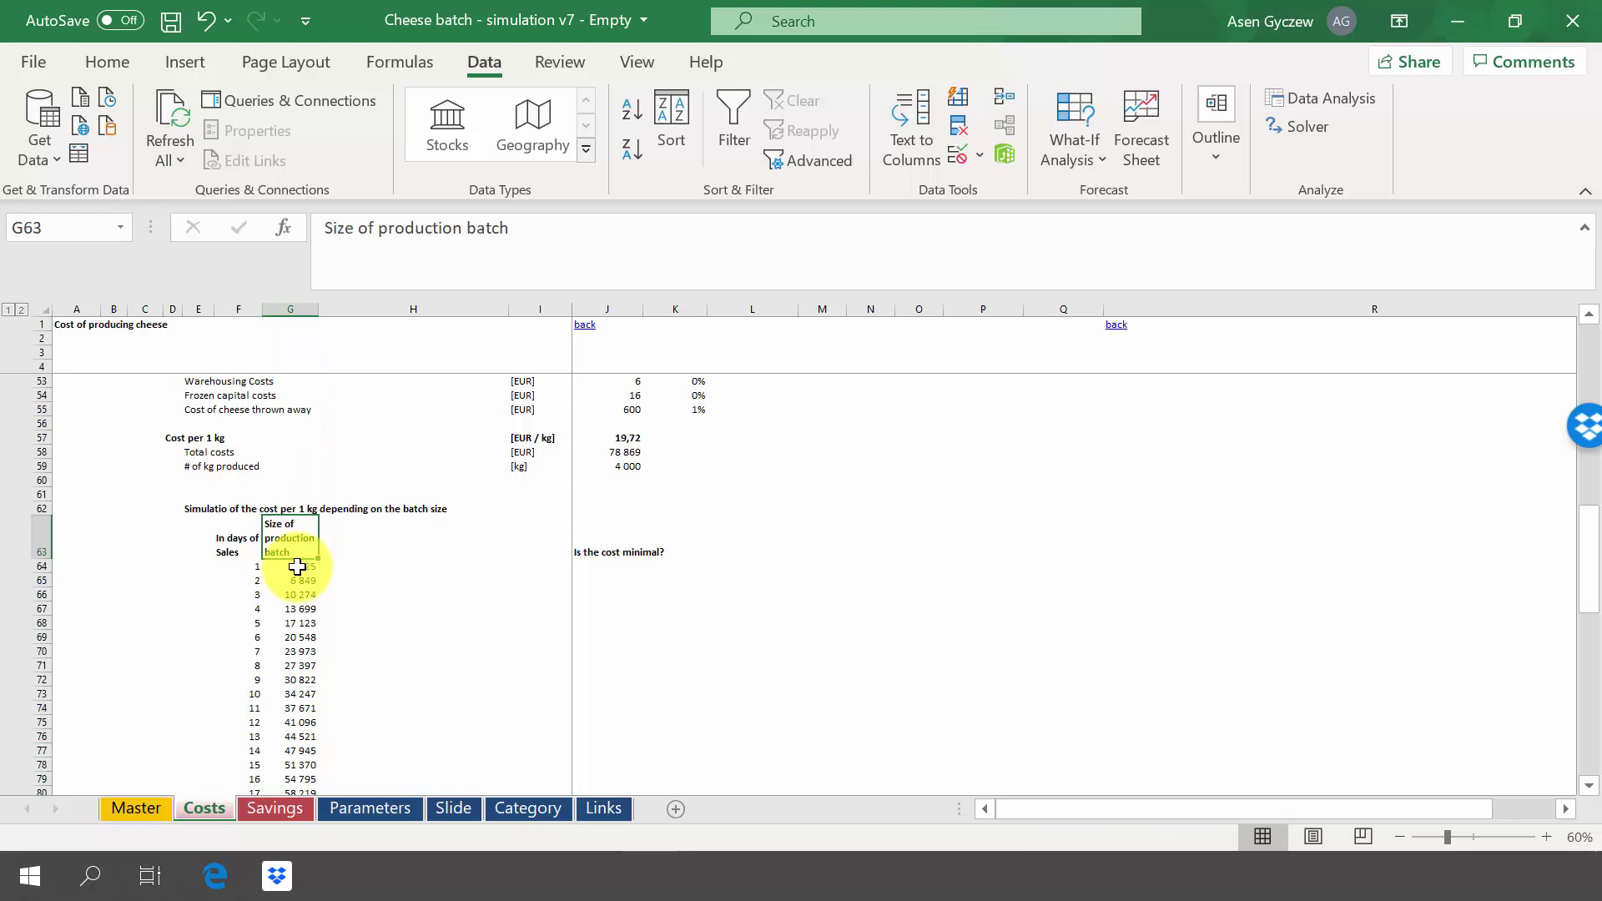
{"action": "left_click", "coordinate": [291, 312]}
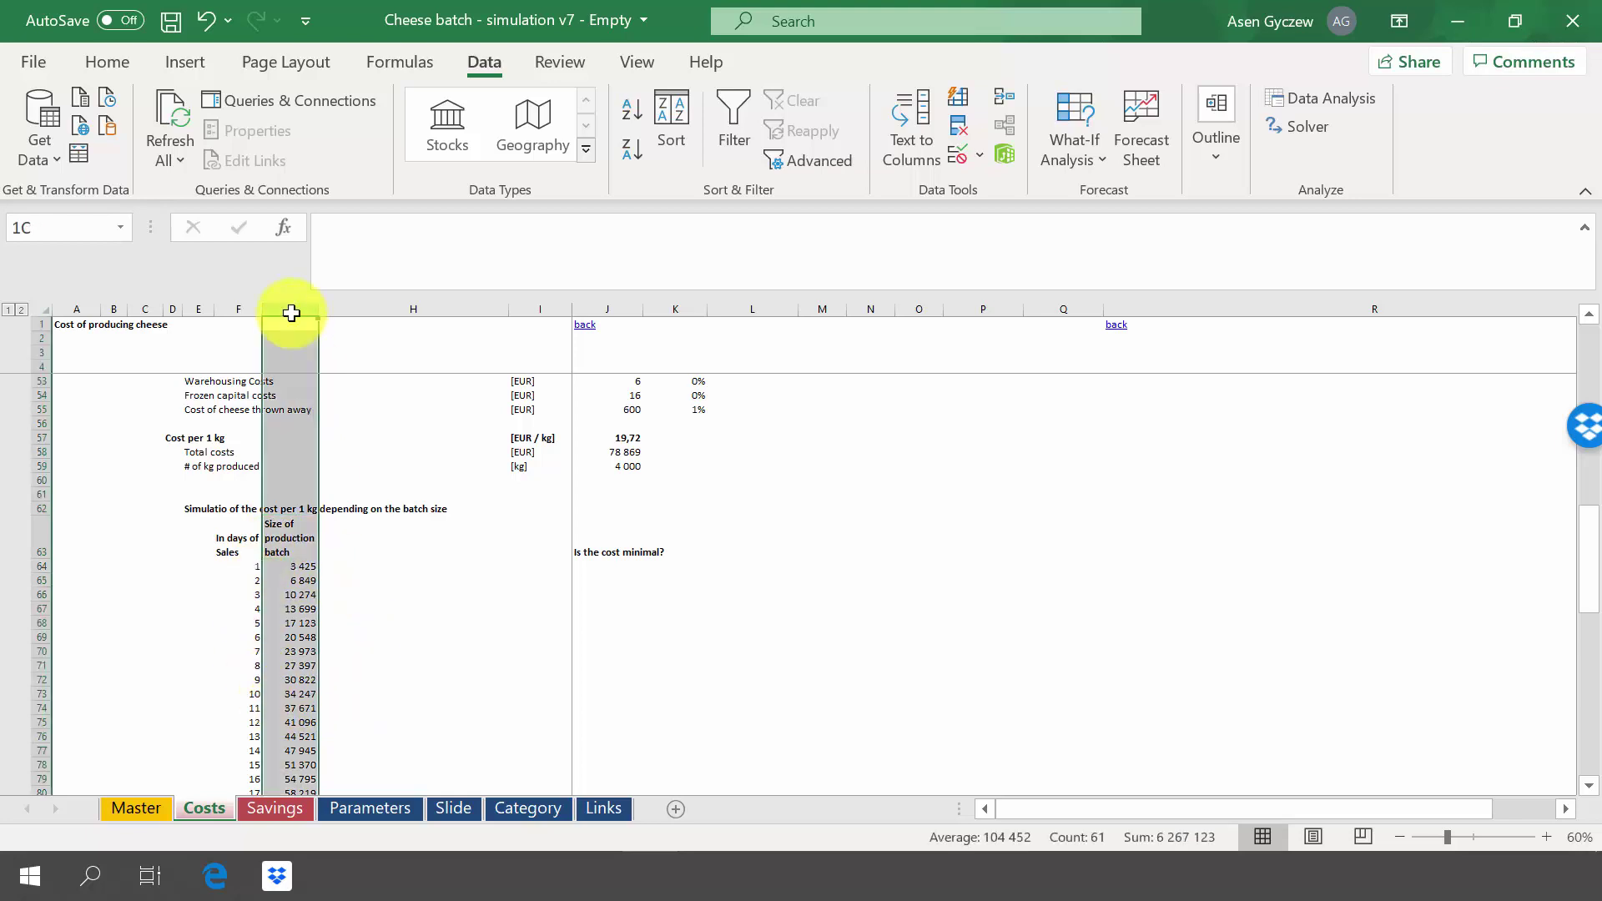
{"action": "left_click", "coordinate": [294, 565]}
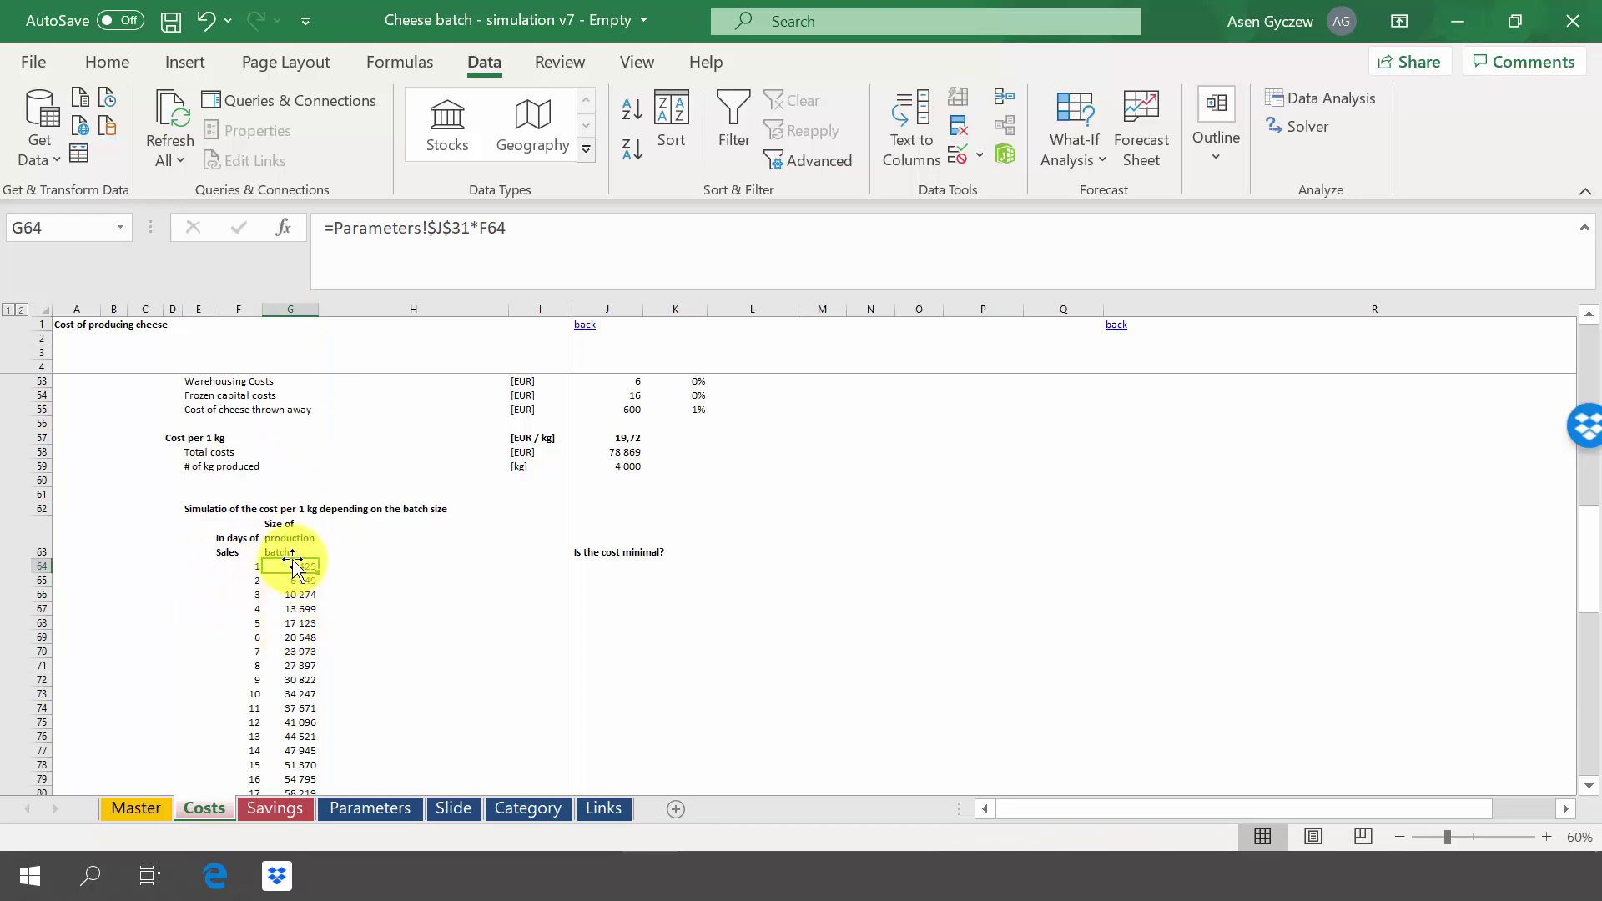
{"action": "left_click", "coordinate": [42, 566]}
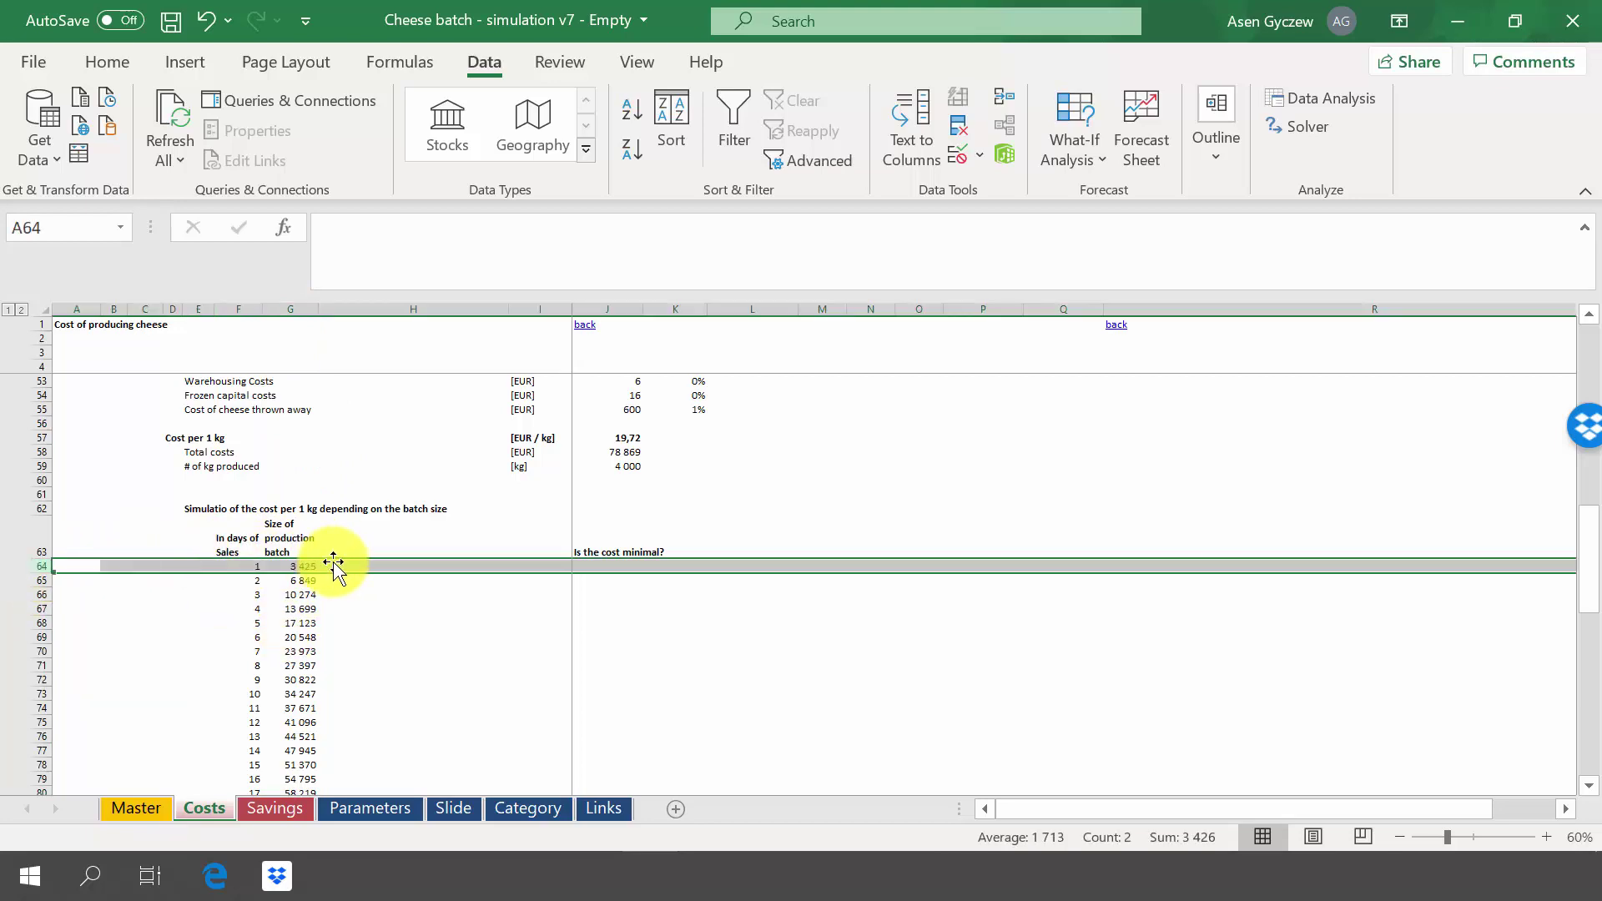
{"action": "left_click", "coordinate": [47, 583]}
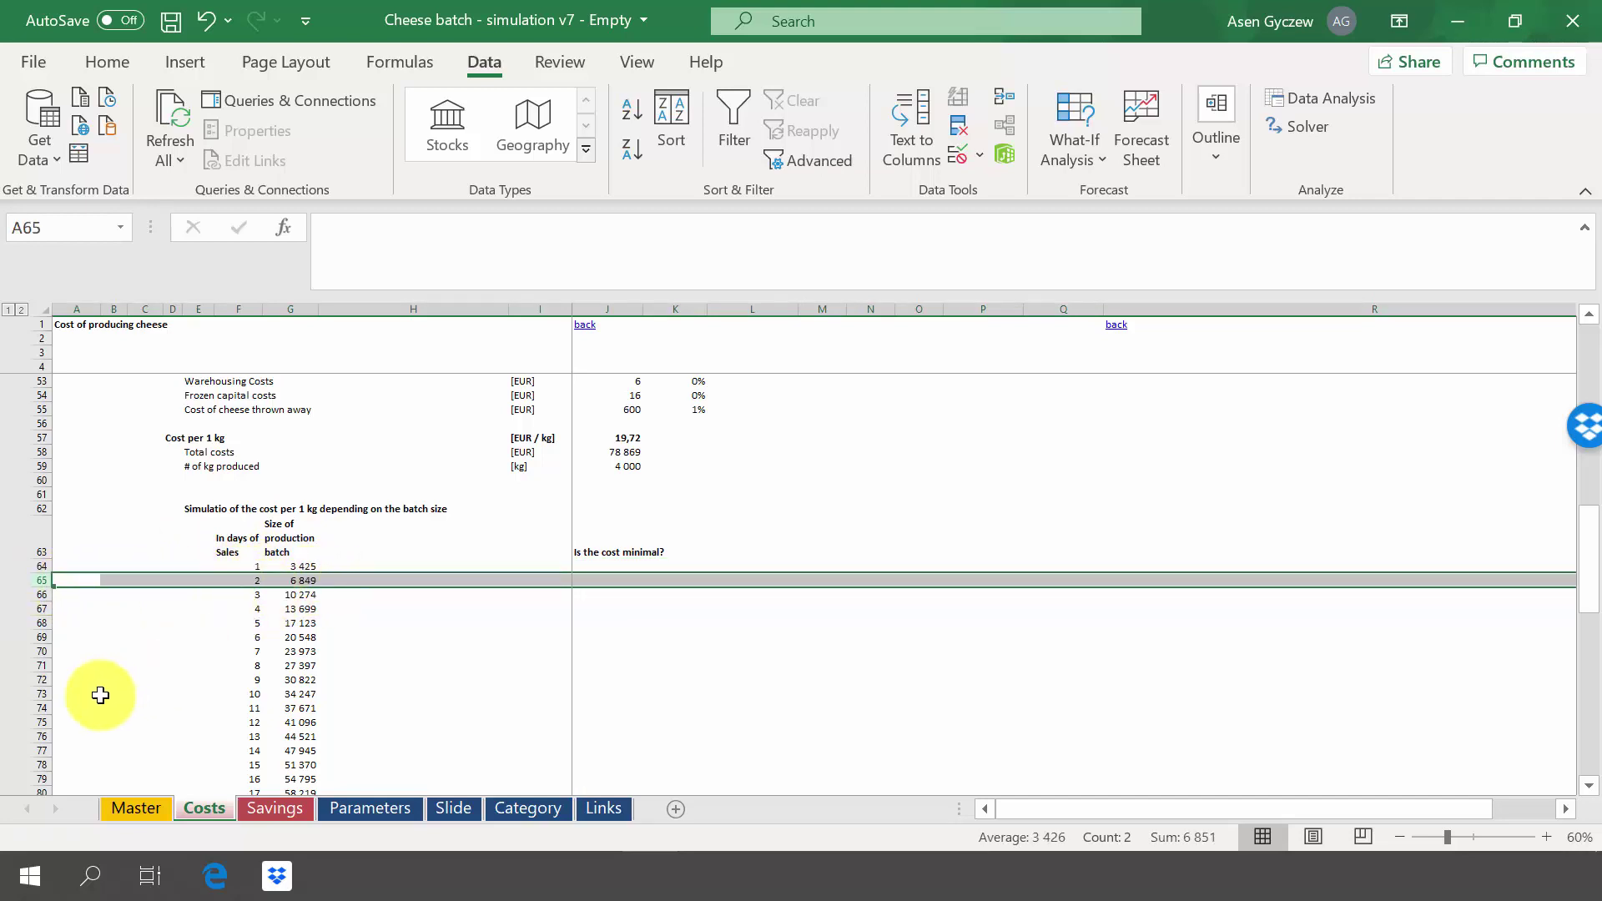
{"action": "left_click", "coordinate": [341, 640]}
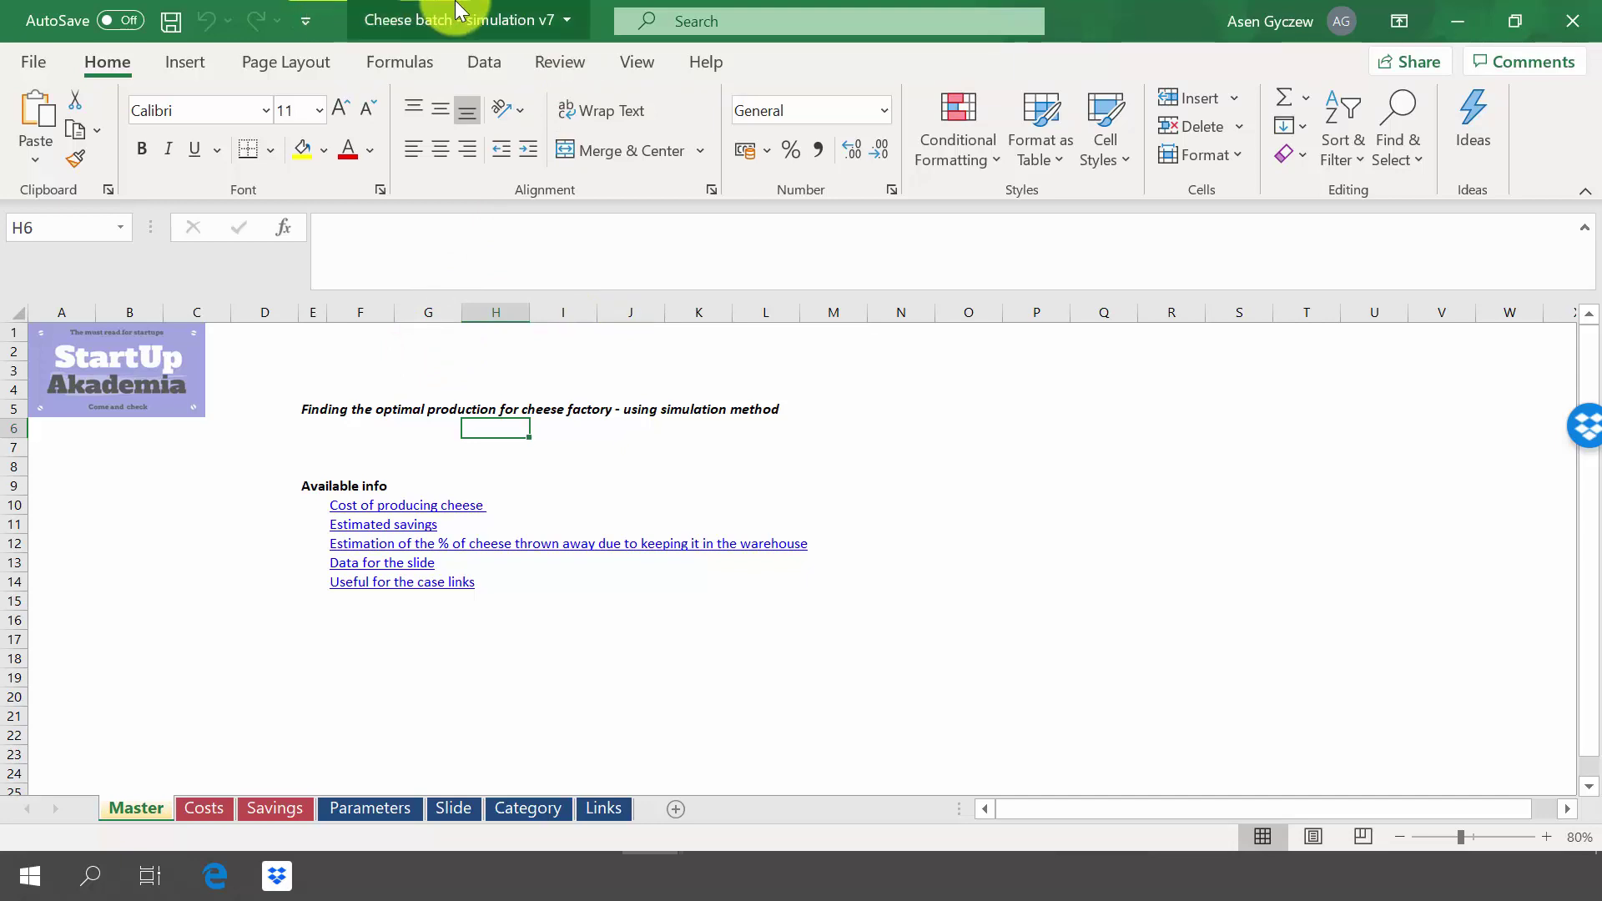
Step: On the Costs sheet, inspect result H87 and the minimal-cost value in row 78
{"action": "left_click", "coordinate": [217, 801]}
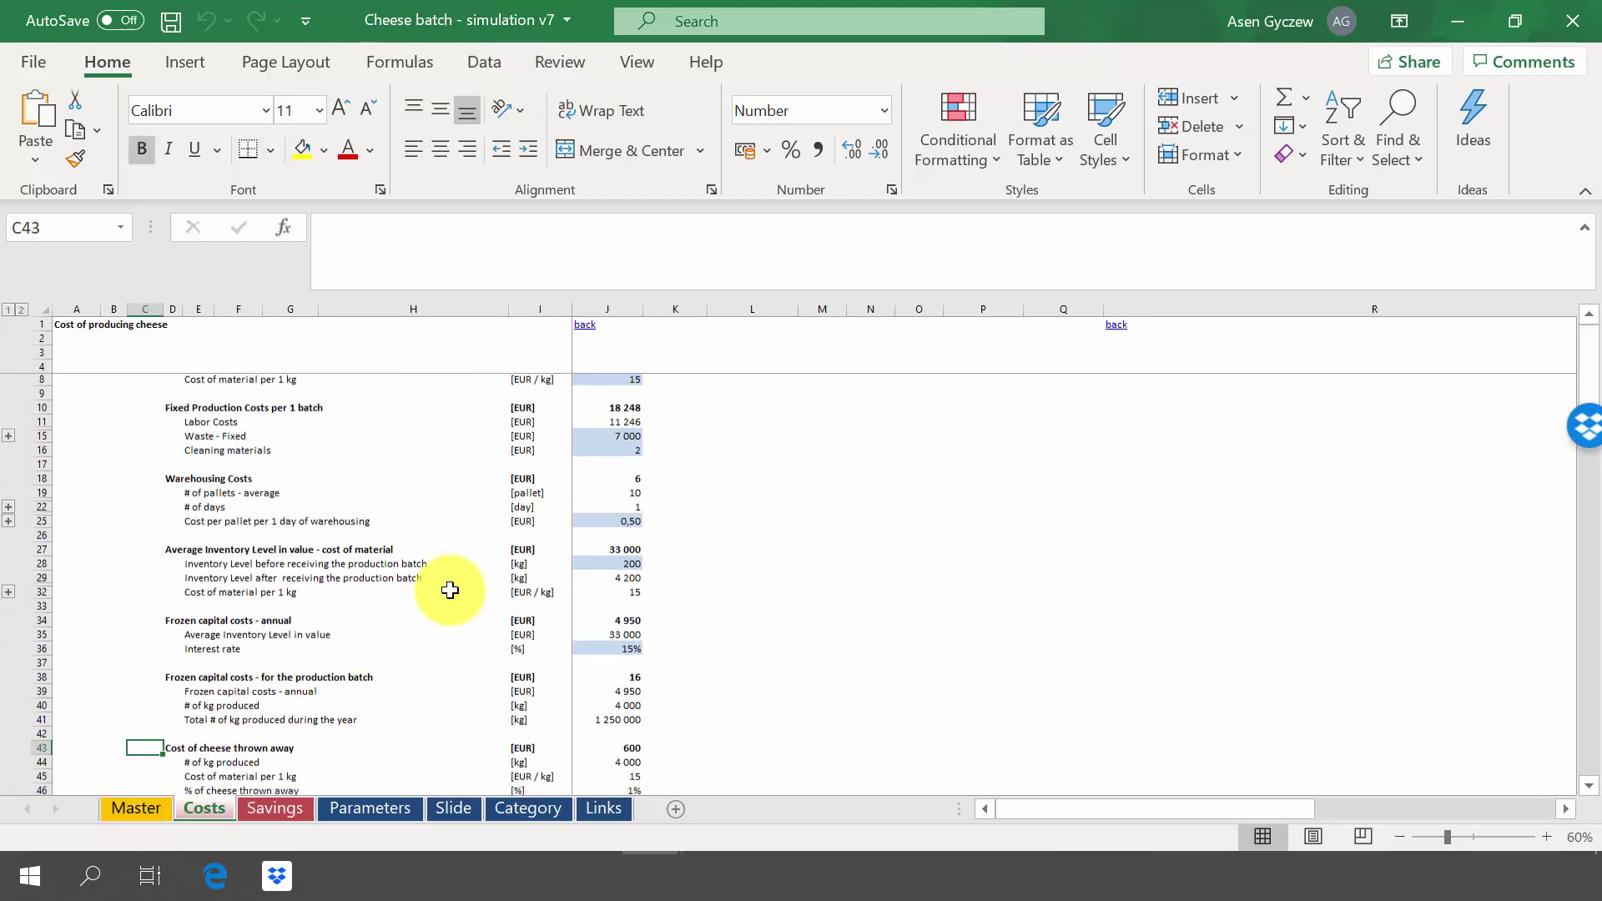
{"action": "scroll", "coordinate": [449, 590], "scroll_direction": "down", "scroll_amount": 6}
{"action": "scroll", "coordinate": [449, 590], "scroll_direction": "down", "scroll_amount": 2}
{"action": "scroll", "coordinate": [449, 590], "scroll_direction": "down", "scroll_amount": 2}
{"action": "scroll", "coordinate": [450, 590], "scroll_direction": "down", "scroll_amount": 1}
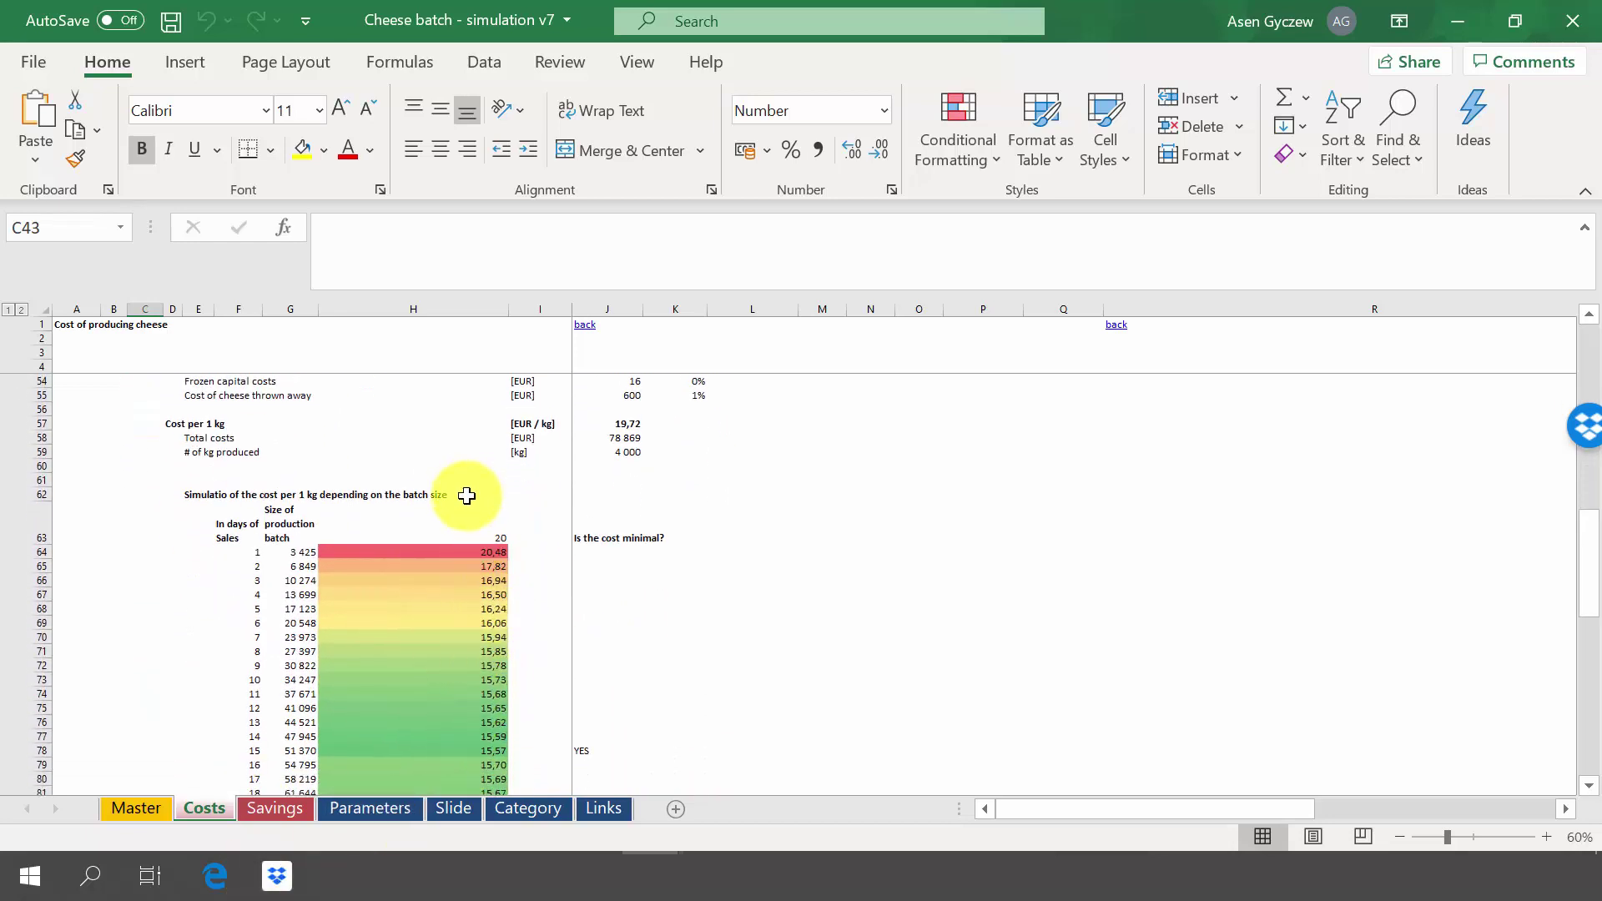
{"action": "scroll", "coordinate": [398, 708], "scroll_direction": "down", "scroll_amount": 3}
{"action": "left_click", "coordinate": [398, 707]}
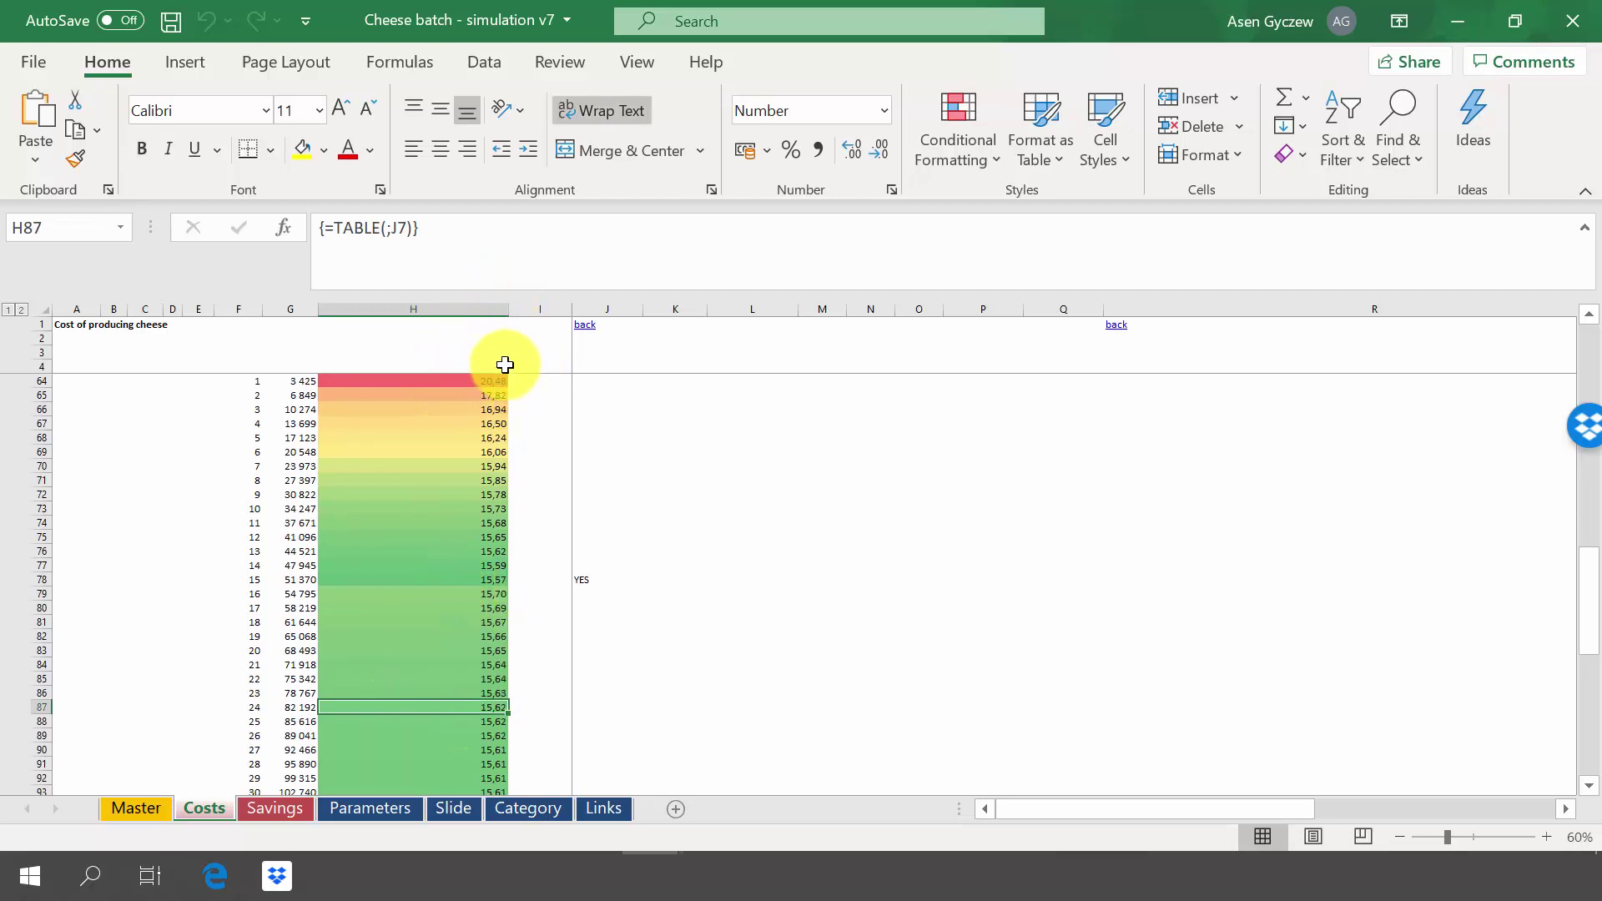
{"action": "left_click", "coordinate": [460, 578]}
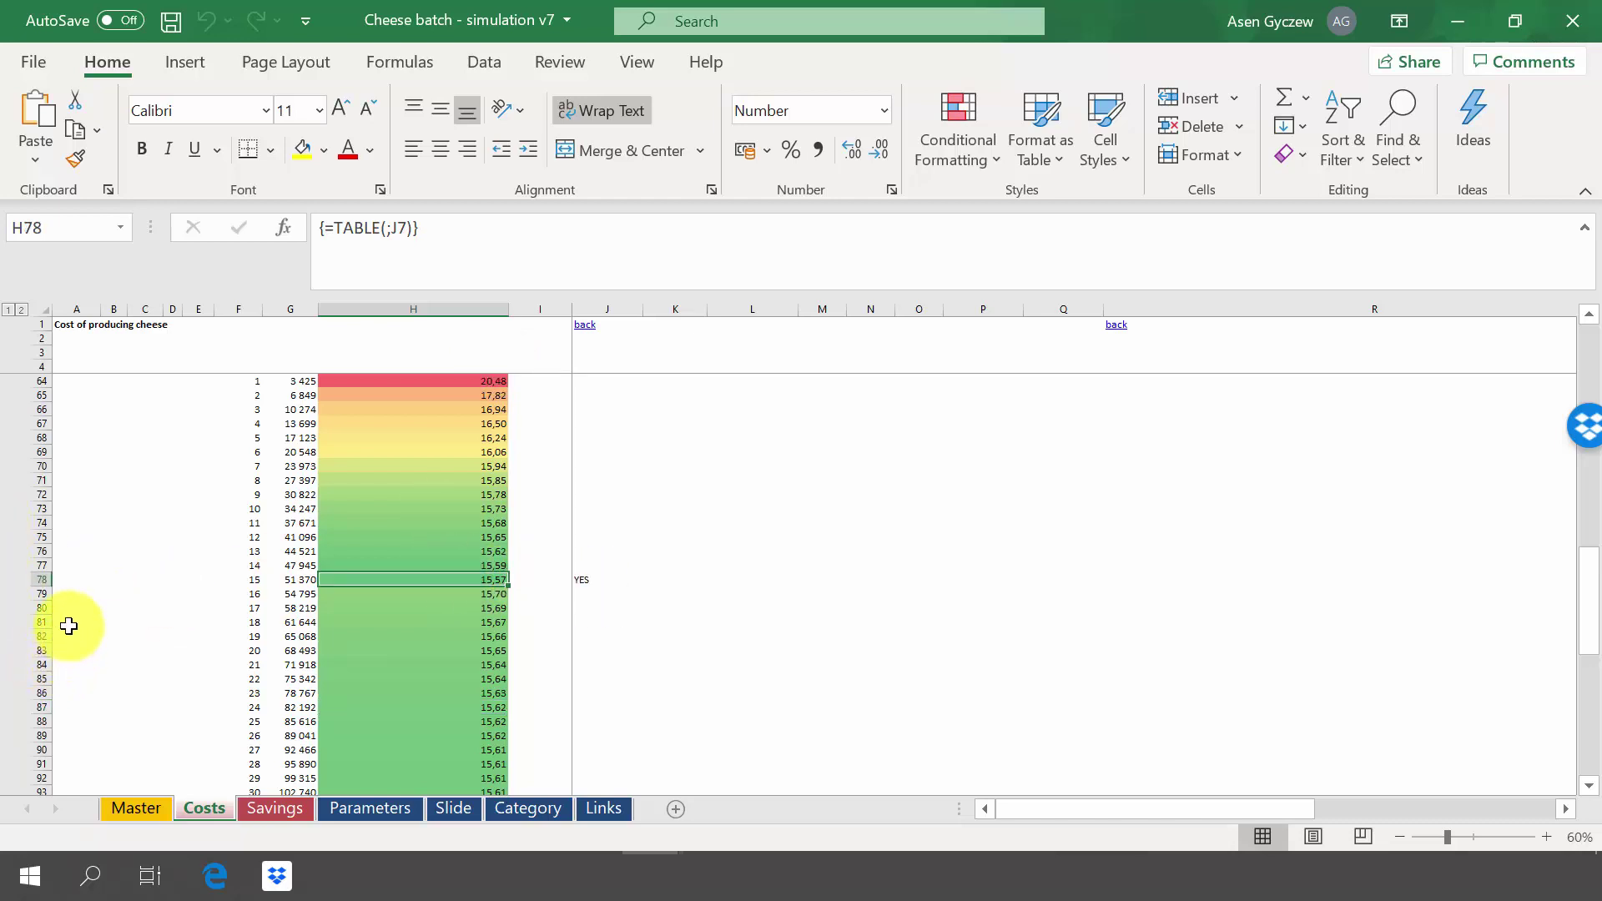
{"action": "left_click", "coordinate": [40, 580]}
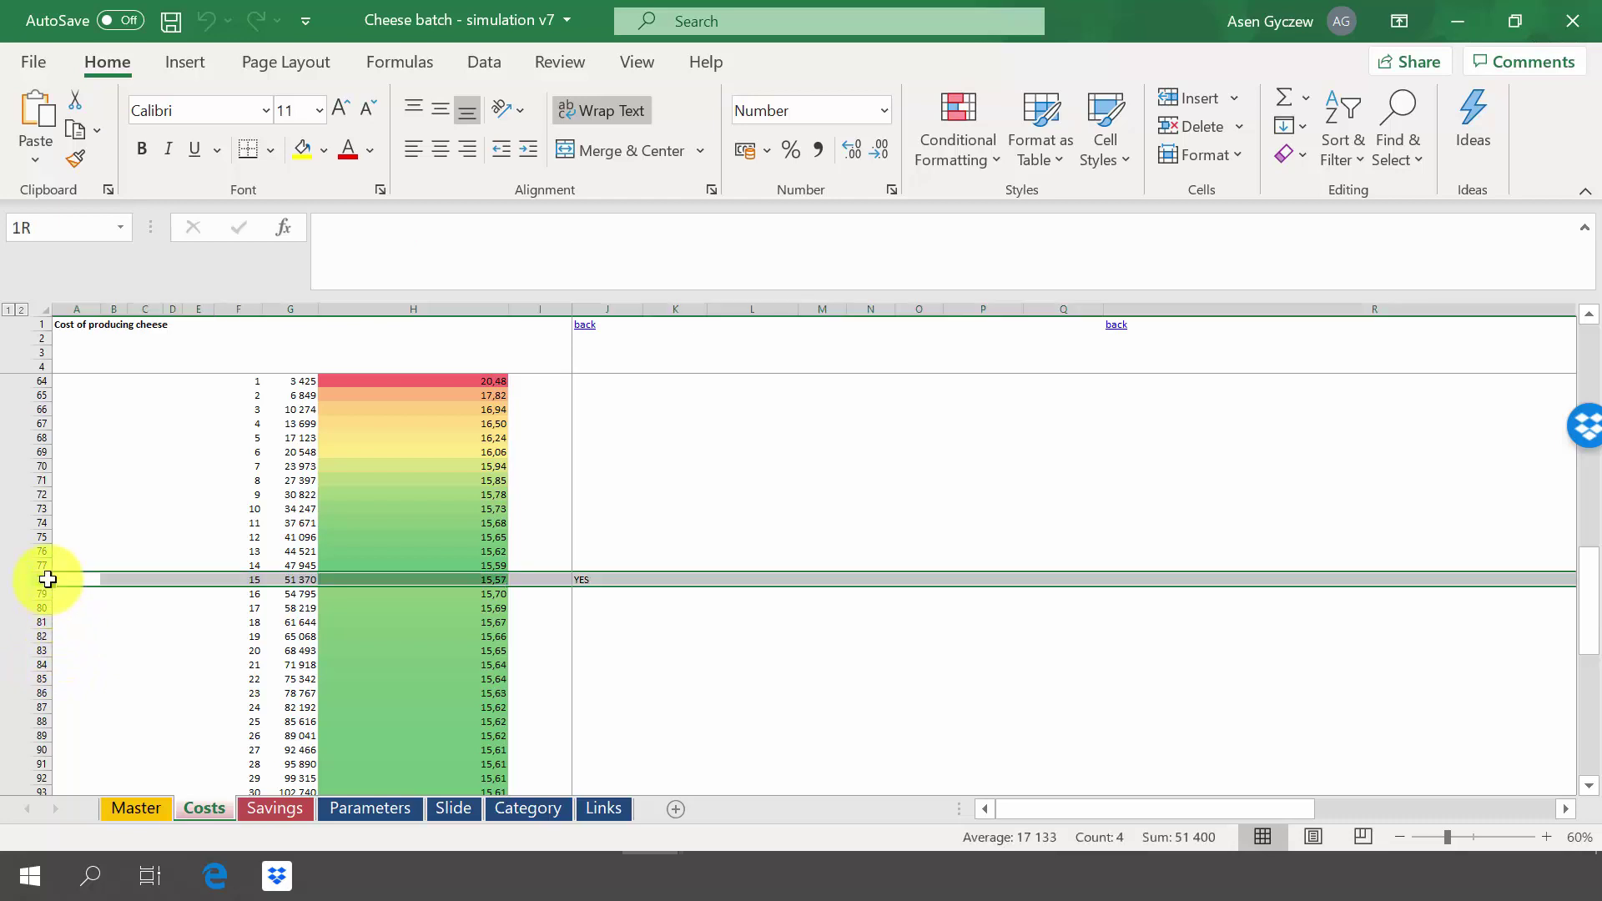
{"action": "scroll", "coordinate": [439, 613], "scroll_direction": "down", "scroll_amount": 9}
{"action": "scroll", "coordinate": [444, 589], "scroll_direction": "up", "scroll_amount": 1}
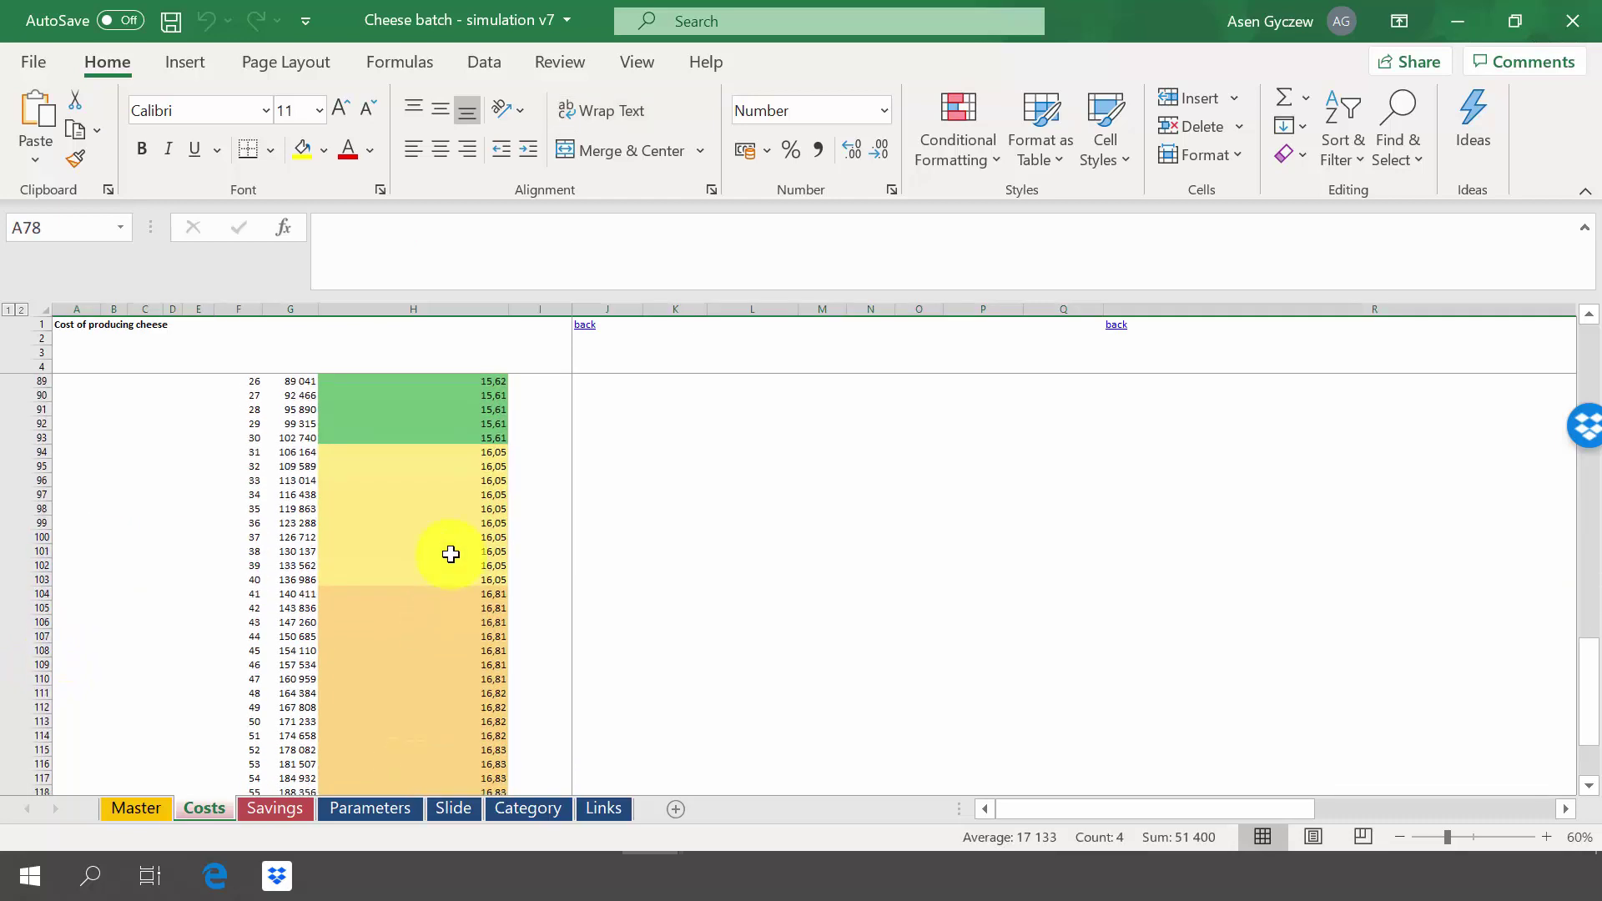
{"action": "scroll", "coordinate": [452, 553], "scroll_direction": "up", "scroll_amount": 3}
{"action": "scroll", "coordinate": [445, 550], "scroll_direction": "up", "scroll_amount": 7}
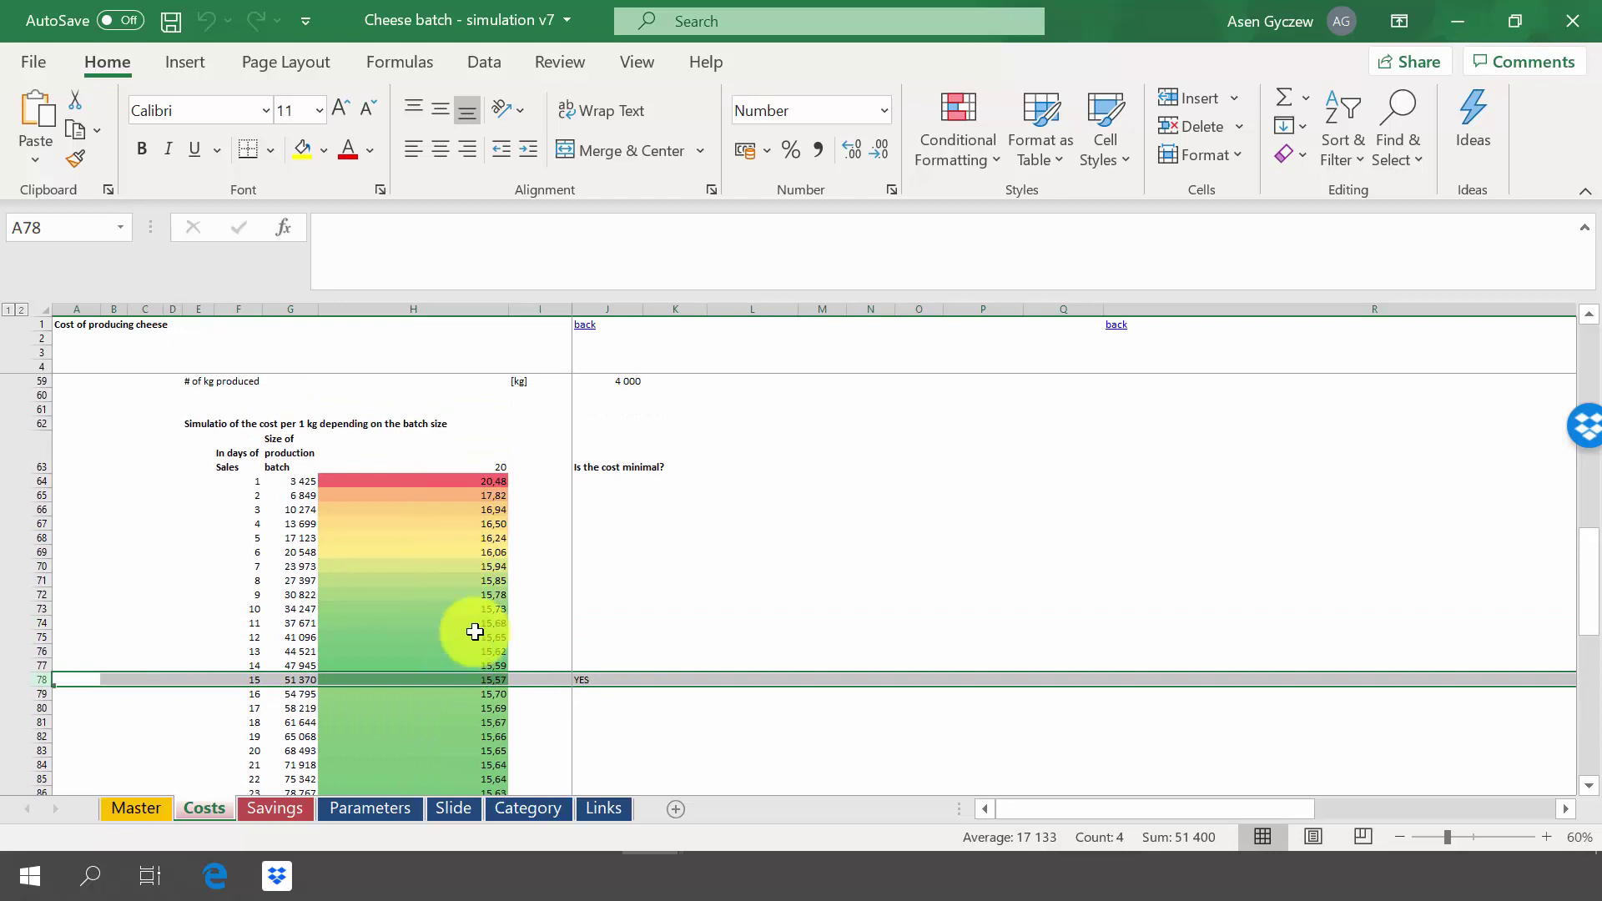
Step: Check the H69 table formula and the cost-per-kg link above the table
{"action": "left_click", "coordinate": [494, 551]}
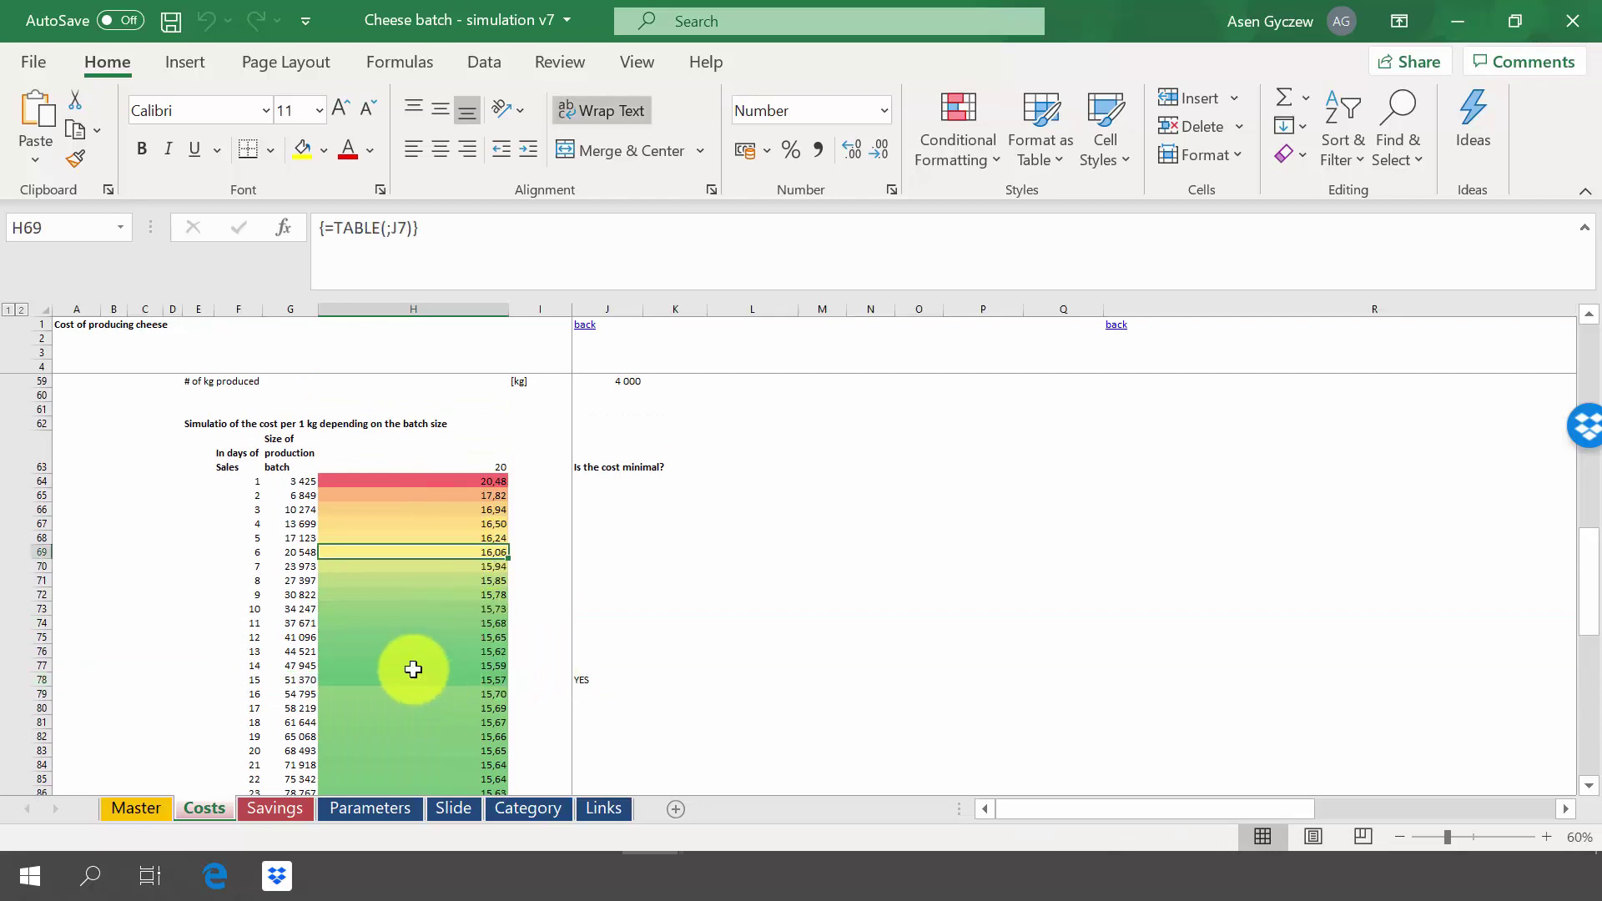
{"action": "left_click", "coordinate": [35, 680]}
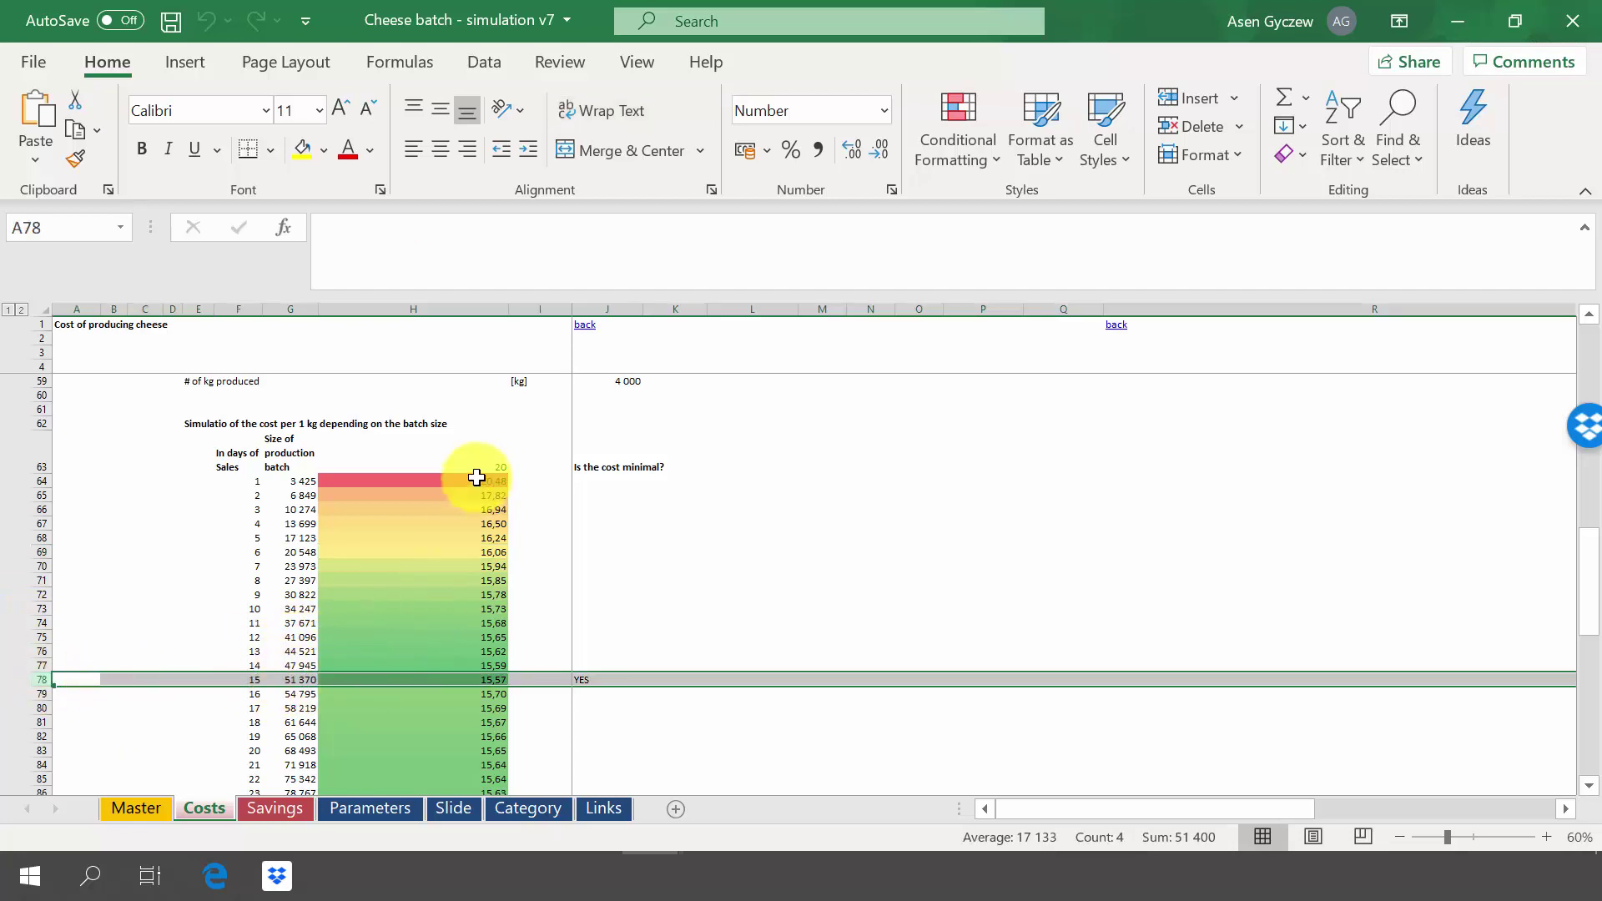
{"action": "left_click", "coordinate": [534, 537]}
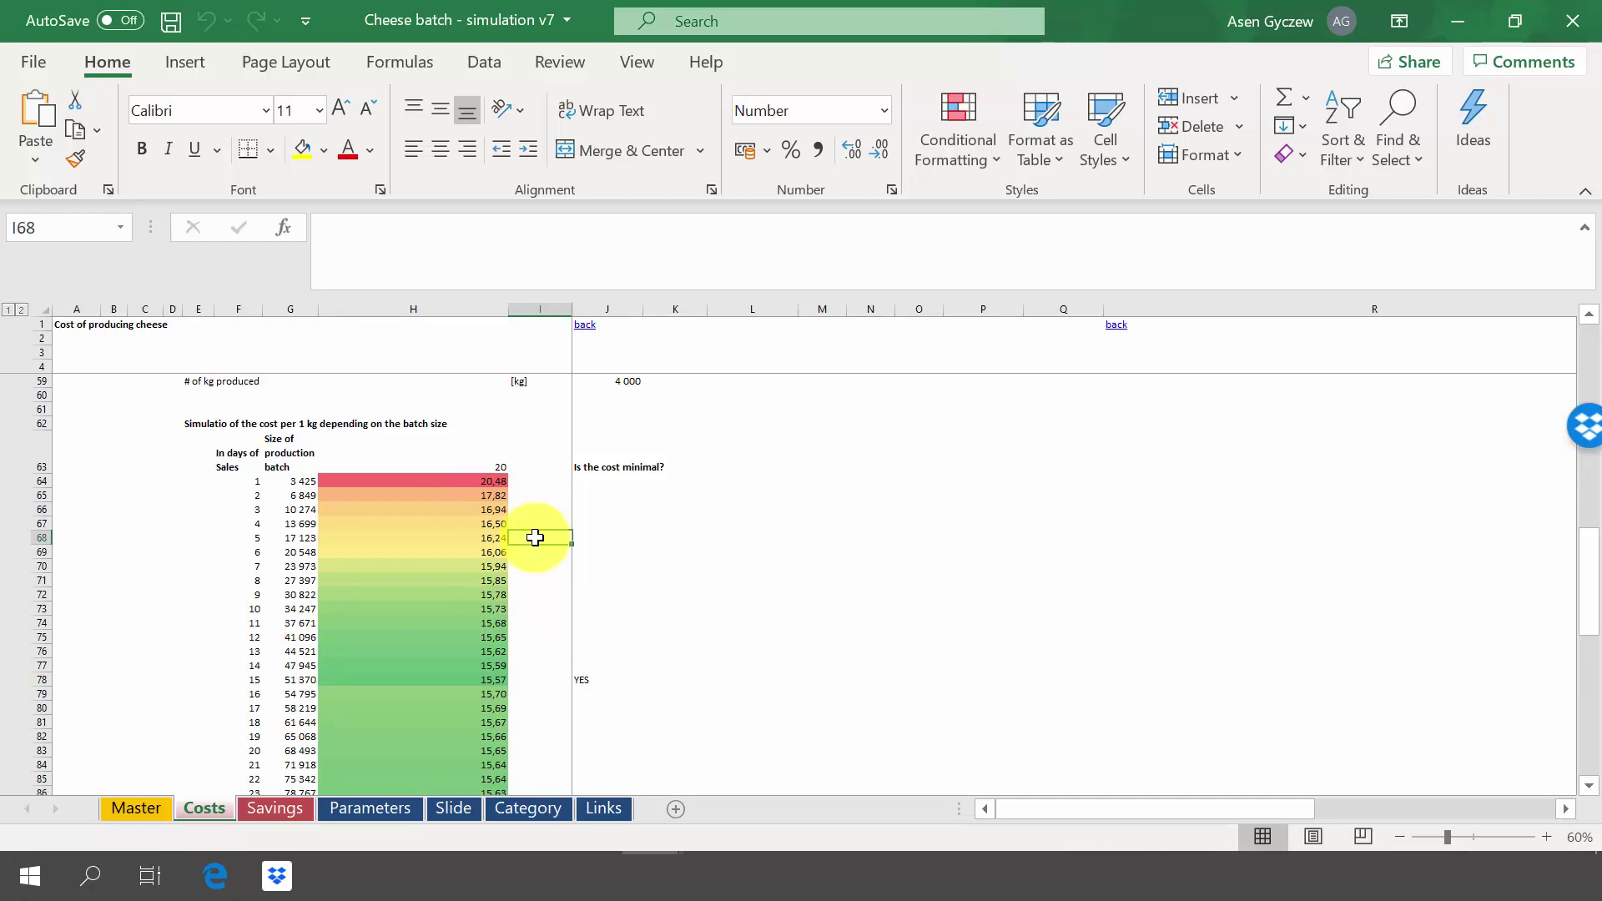
{"action": "left_click", "coordinate": [414, 459]}
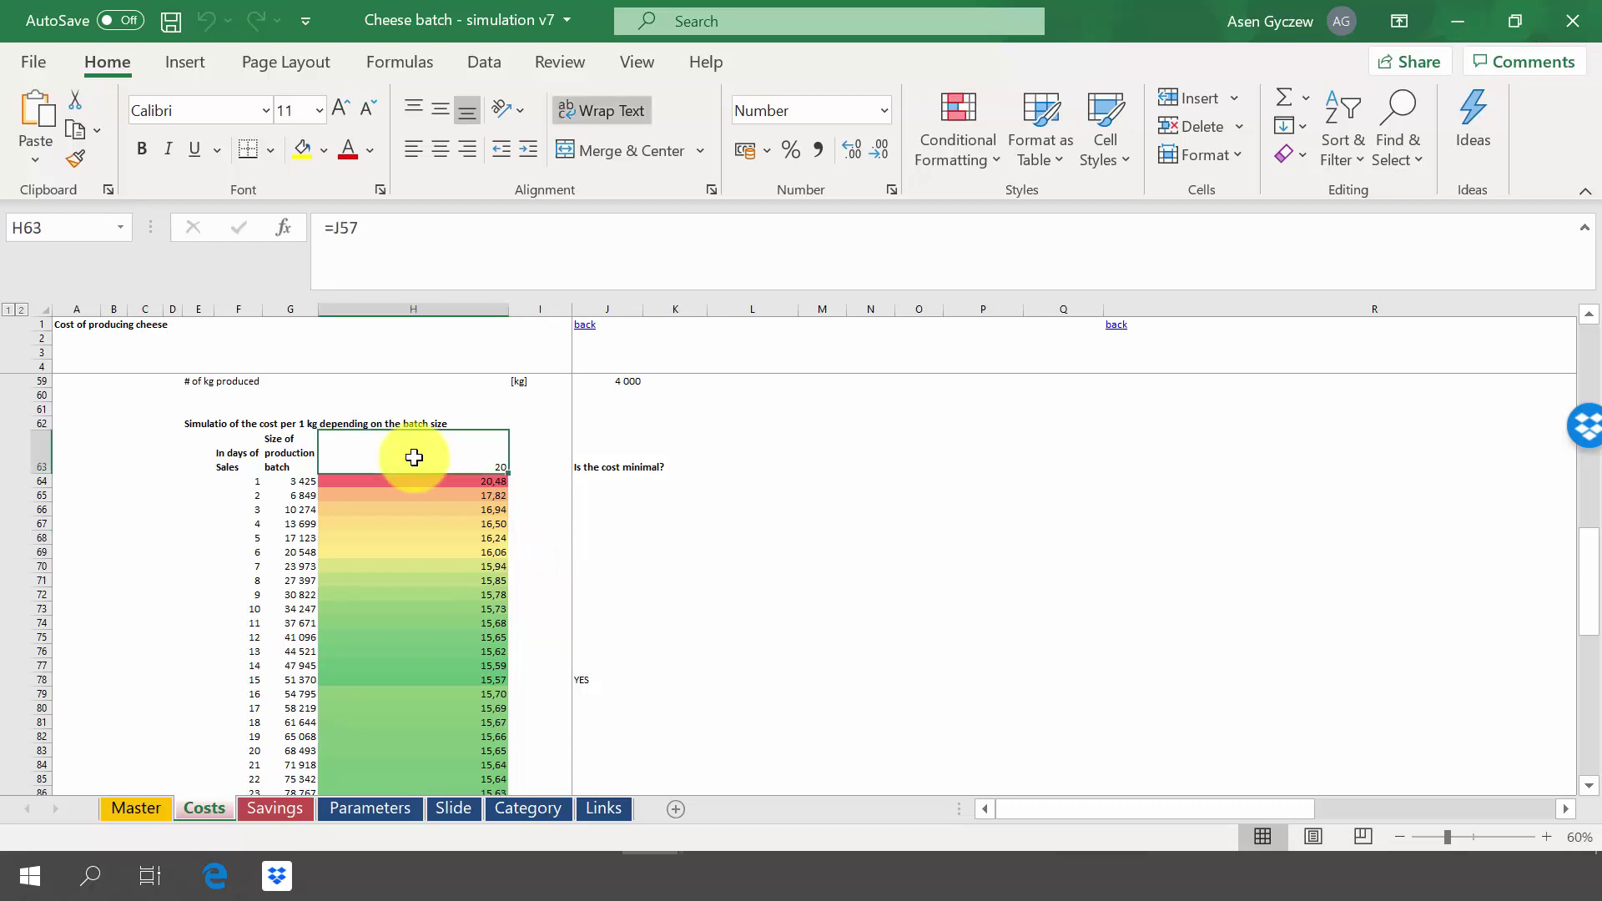
Step: Select the empty results below H63 down to row 123, then return to the header cells
{"action": "key", "text": "Down"}
{"action": "key", "text": "ctrl+shift+Down"}
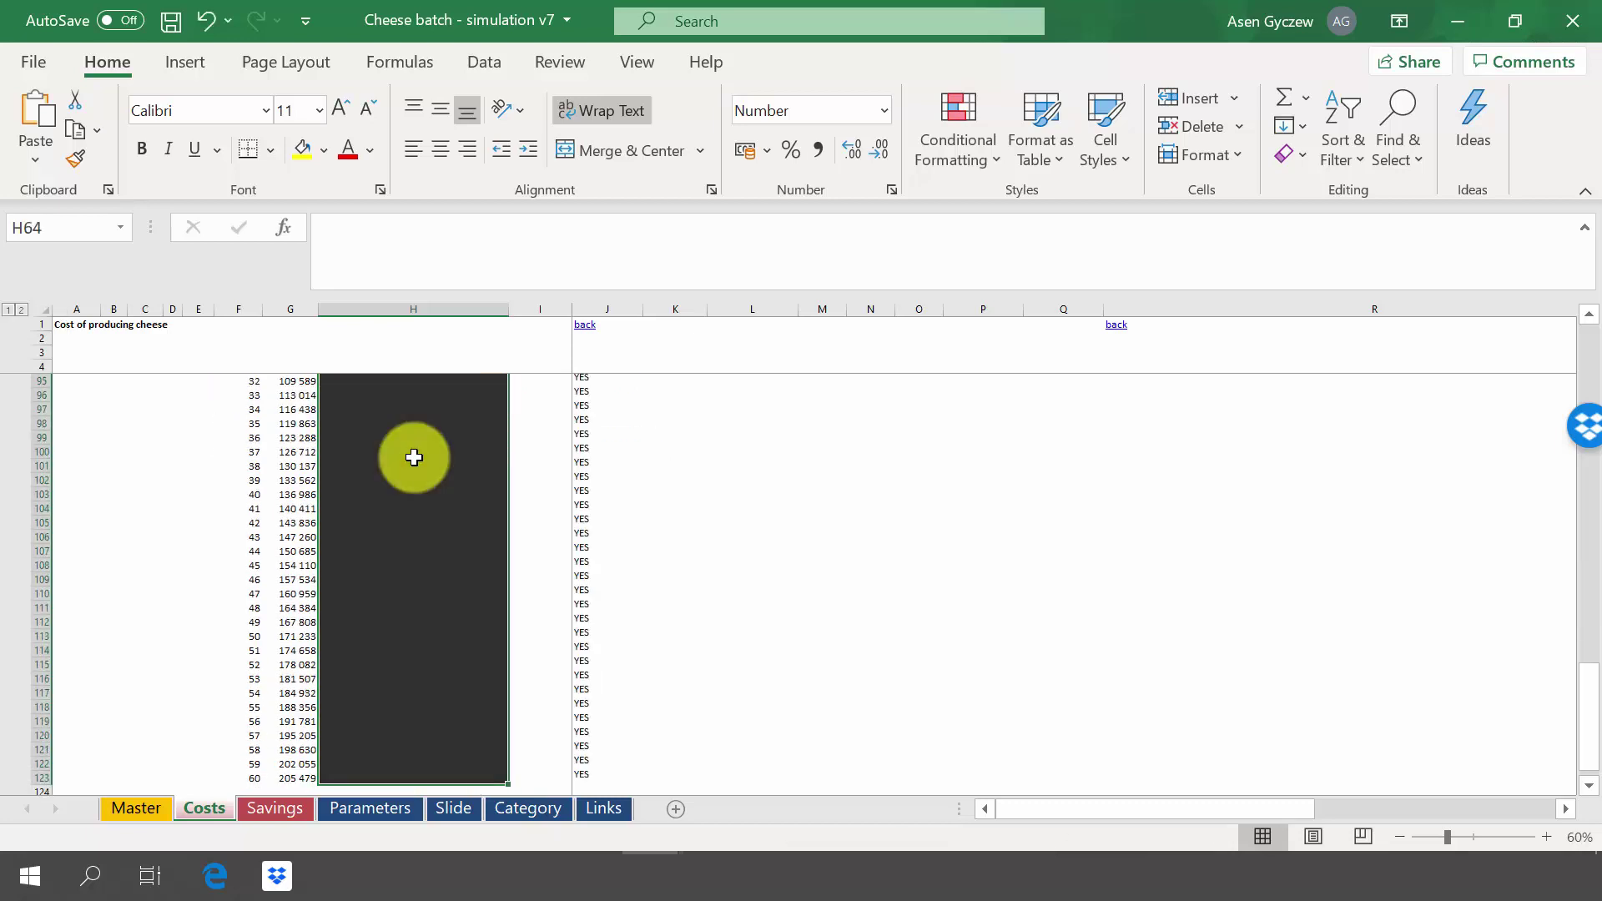
{"action": "key", "text": "Up"}
{"action": "key", "text": "Up"}
{"action": "key", "text": "Down"}
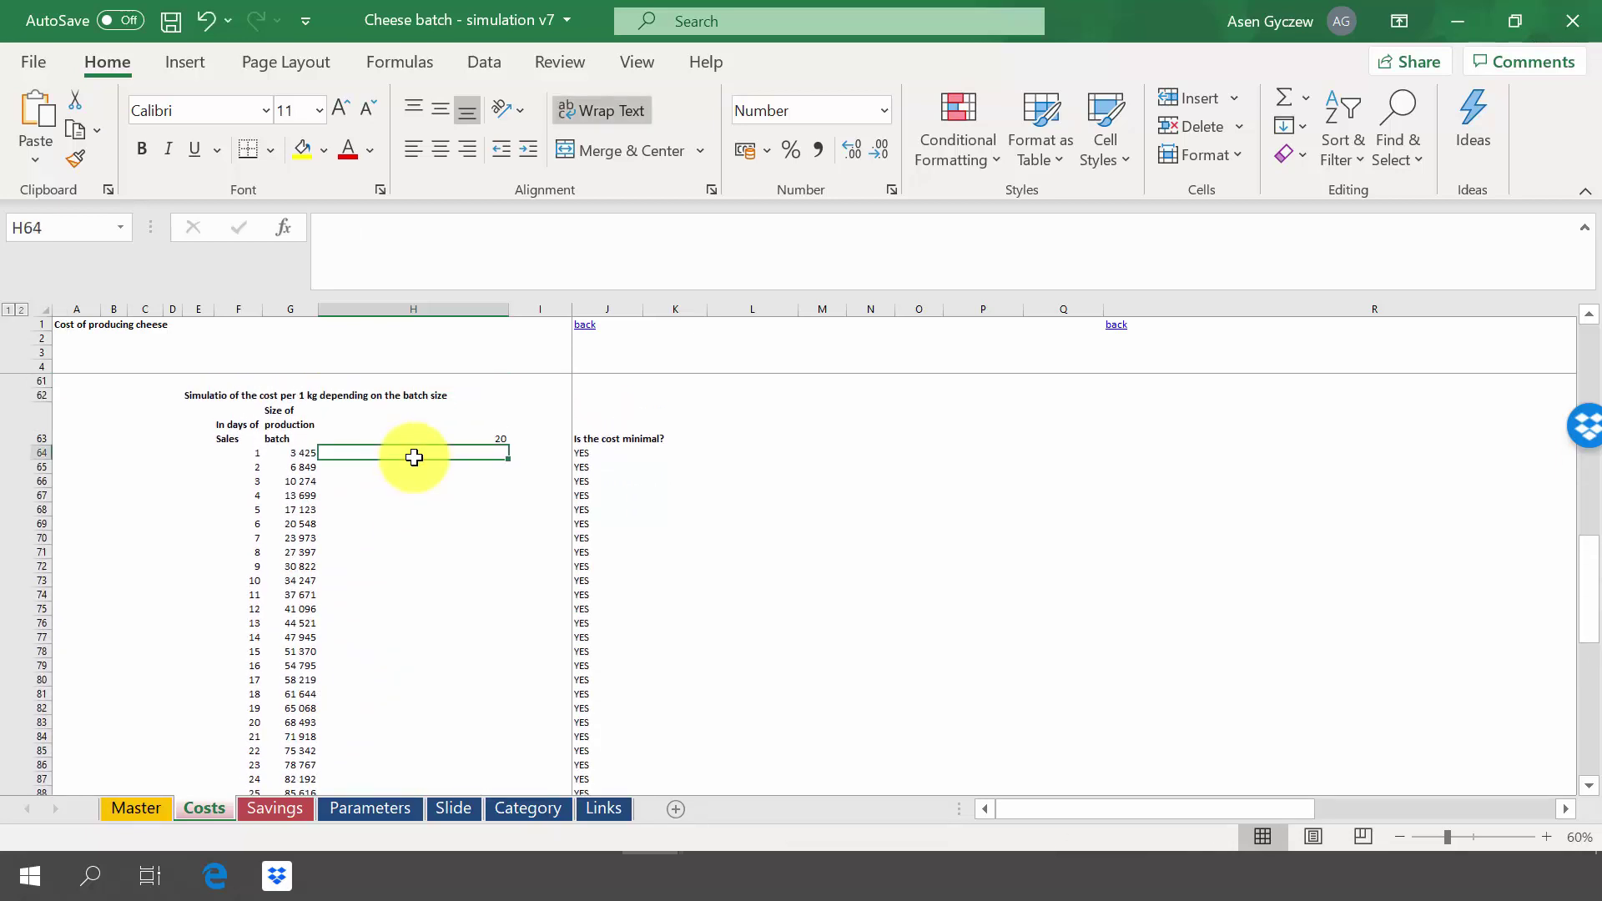
{"action": "key", "text": "Left"}
{"action": "key", "text": "shift+Right"}
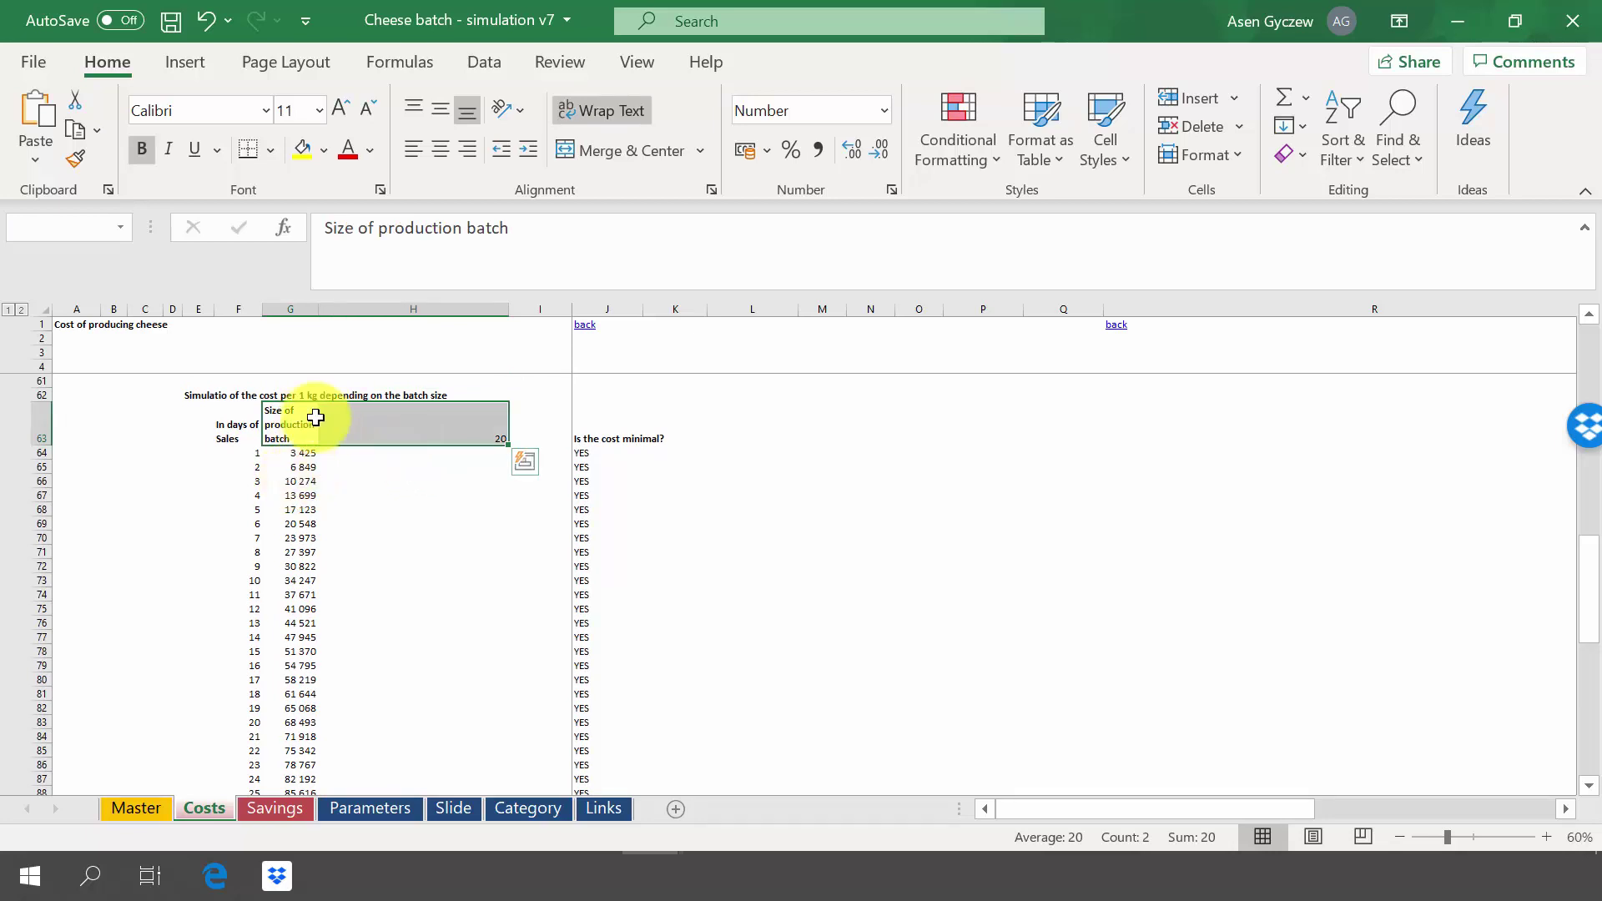
Step: Confirm H63 holds =J57 and select G63:H63 down to row 123
{"action": "left_click", "coordinate": [462, 418]}
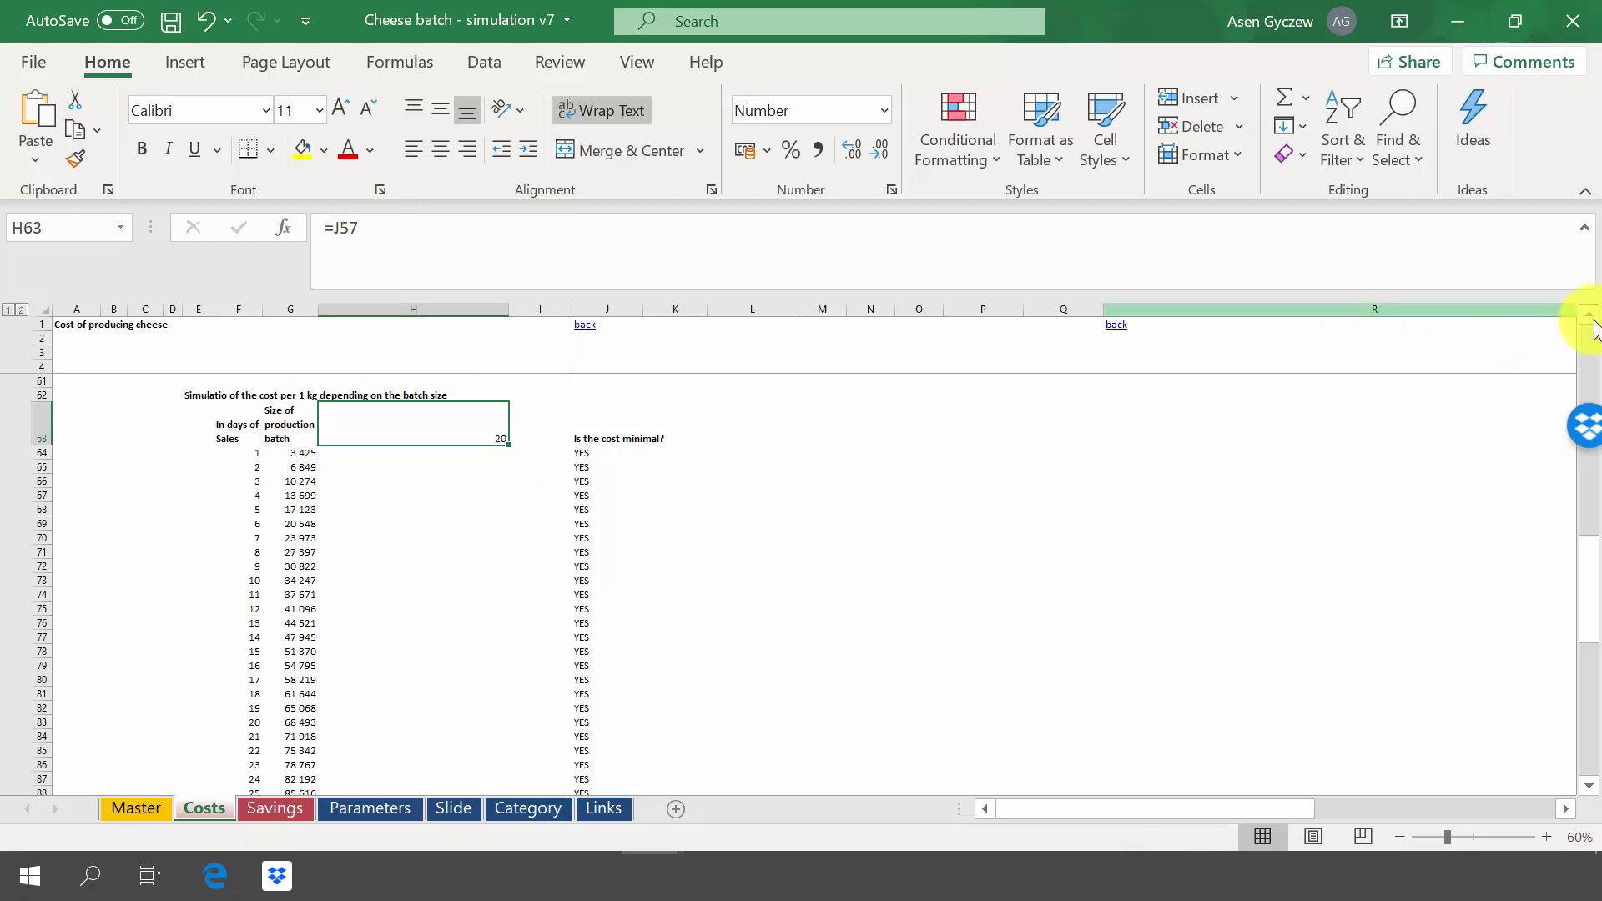
{"action": "scroll", "coordinate": [1593, 328], "scroll_direction": "up", "scroll_amount": 3}
{"action": "key", "text": "F2"}
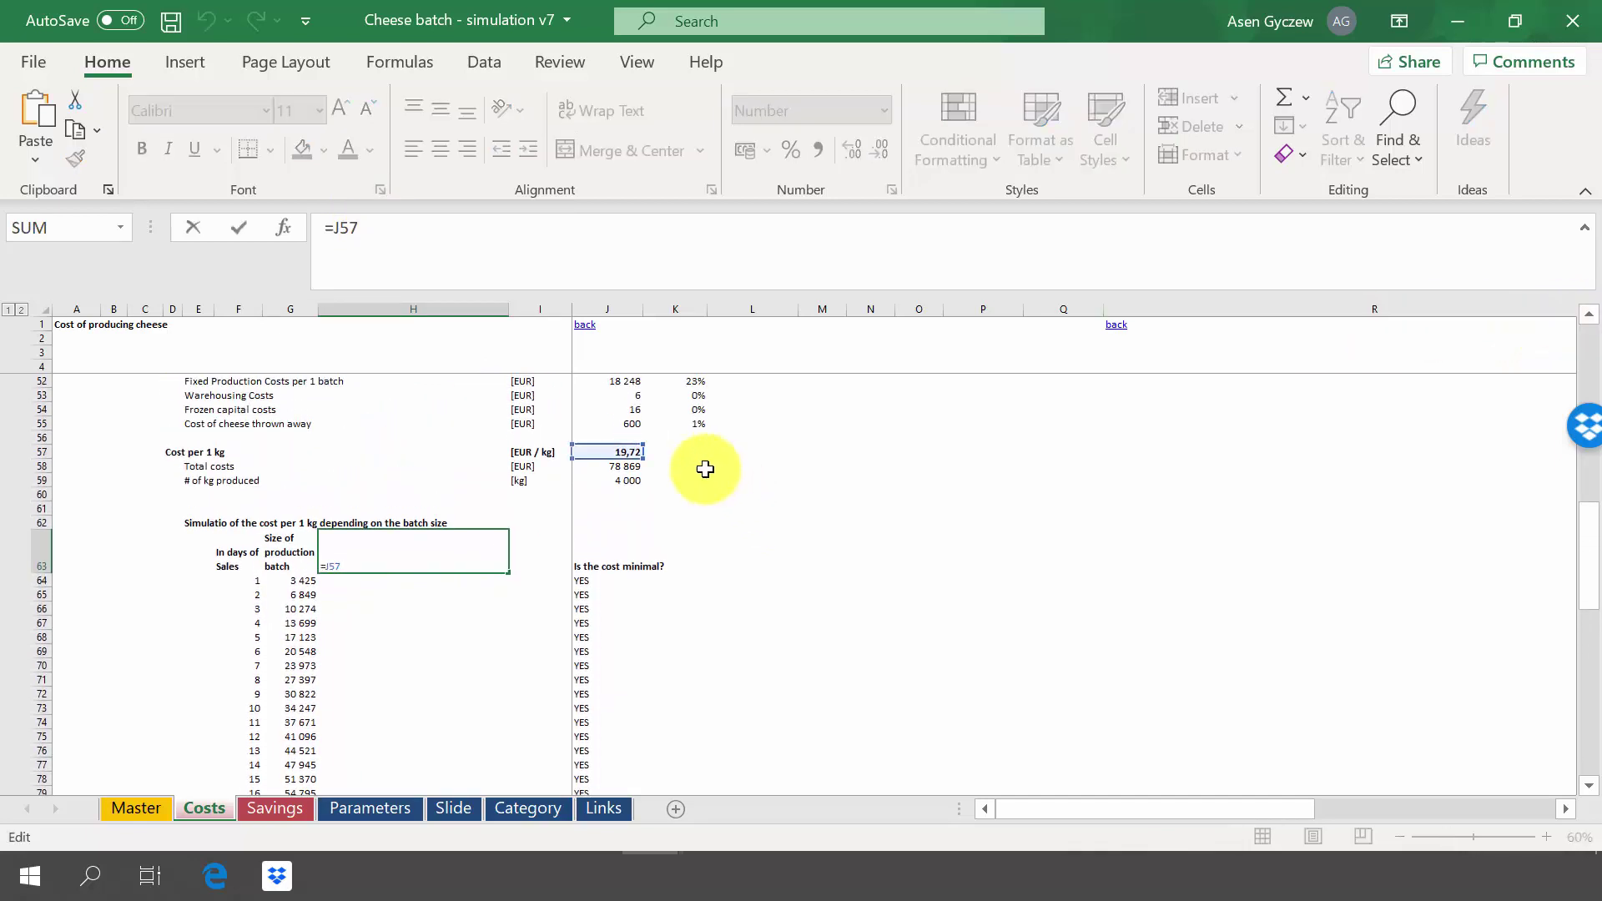
{"action": "key", "text": "Escape"}
{"action": "key", "text": "Left"}
{"action": "key", "text": "shift+Right"}
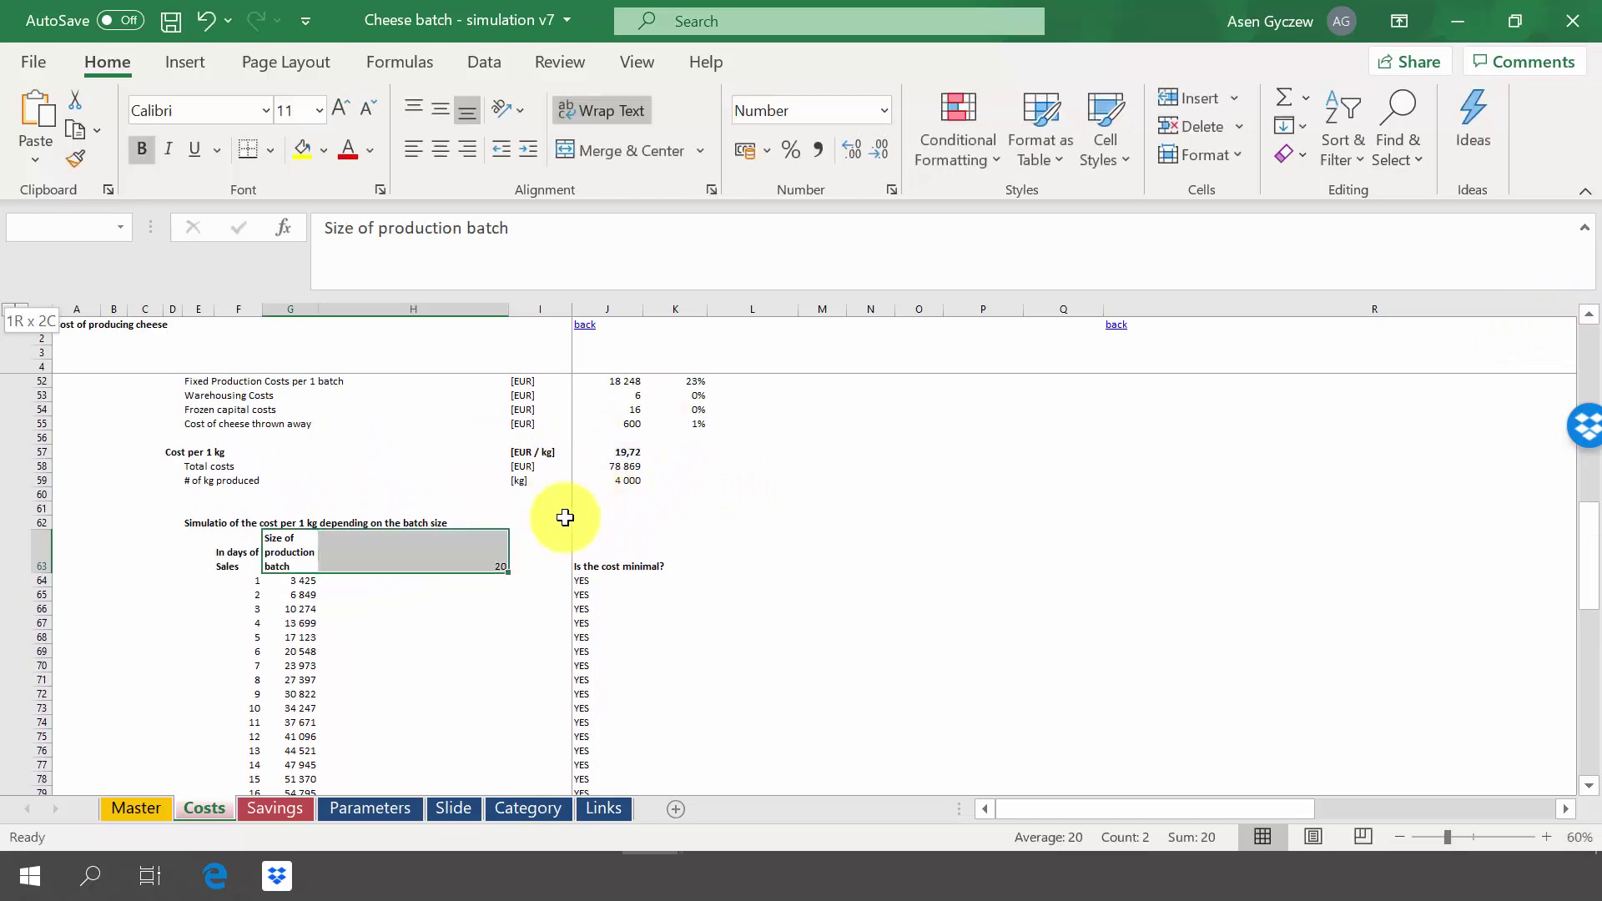
{"action": "key", "text": "ctrl+shift+Down"}
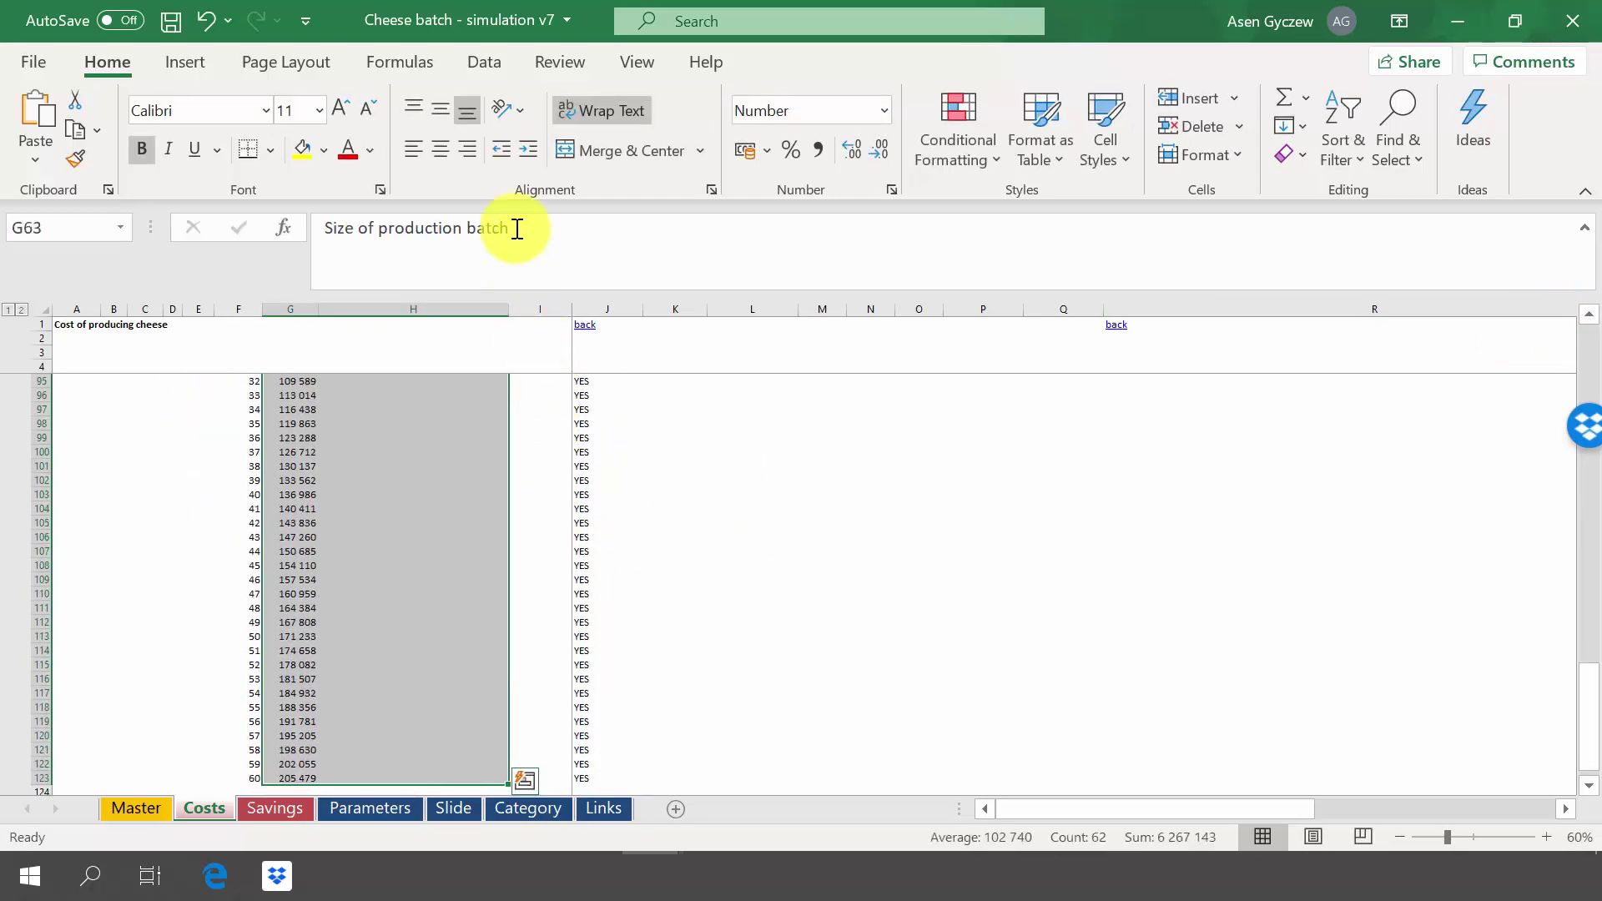
Step: Create a What-If Data Table using column input cell $J$7 for the batch sizes
{"action": "left_click", "coordinate": [485, 62]}
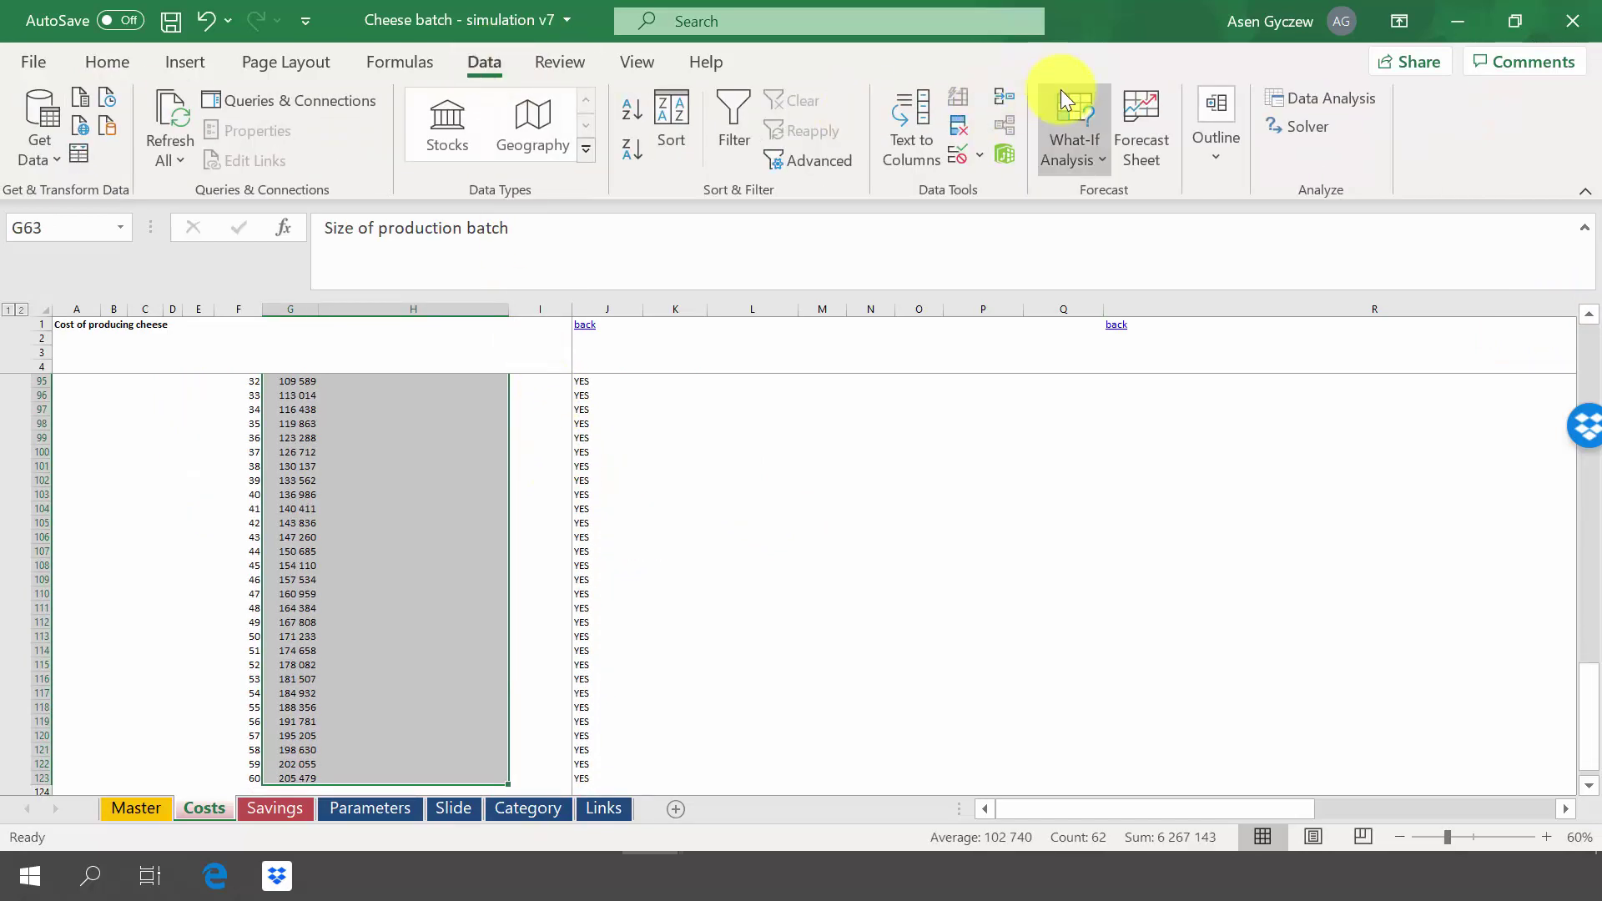
{"action": "left_click", "coordinate": [1074, 154]}
{"action": "left_click", "coordinate": [1129, 265]}
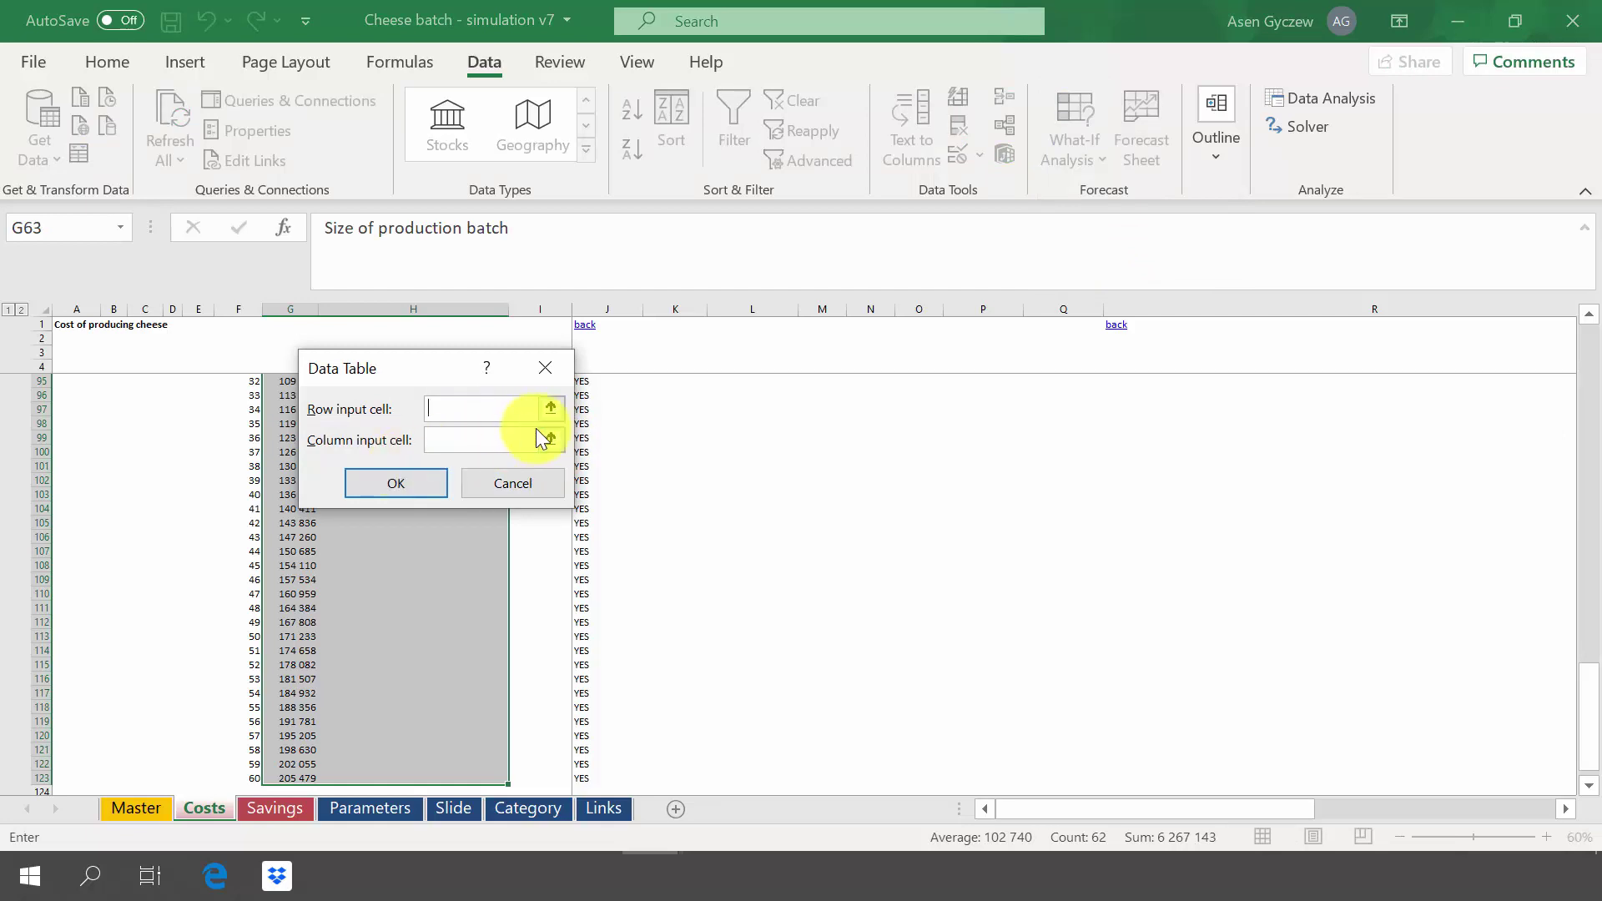
{"action": "left_click", "coordinate": [550, 438]}
{"action": "left_click", "coordinate": [664, 418]}
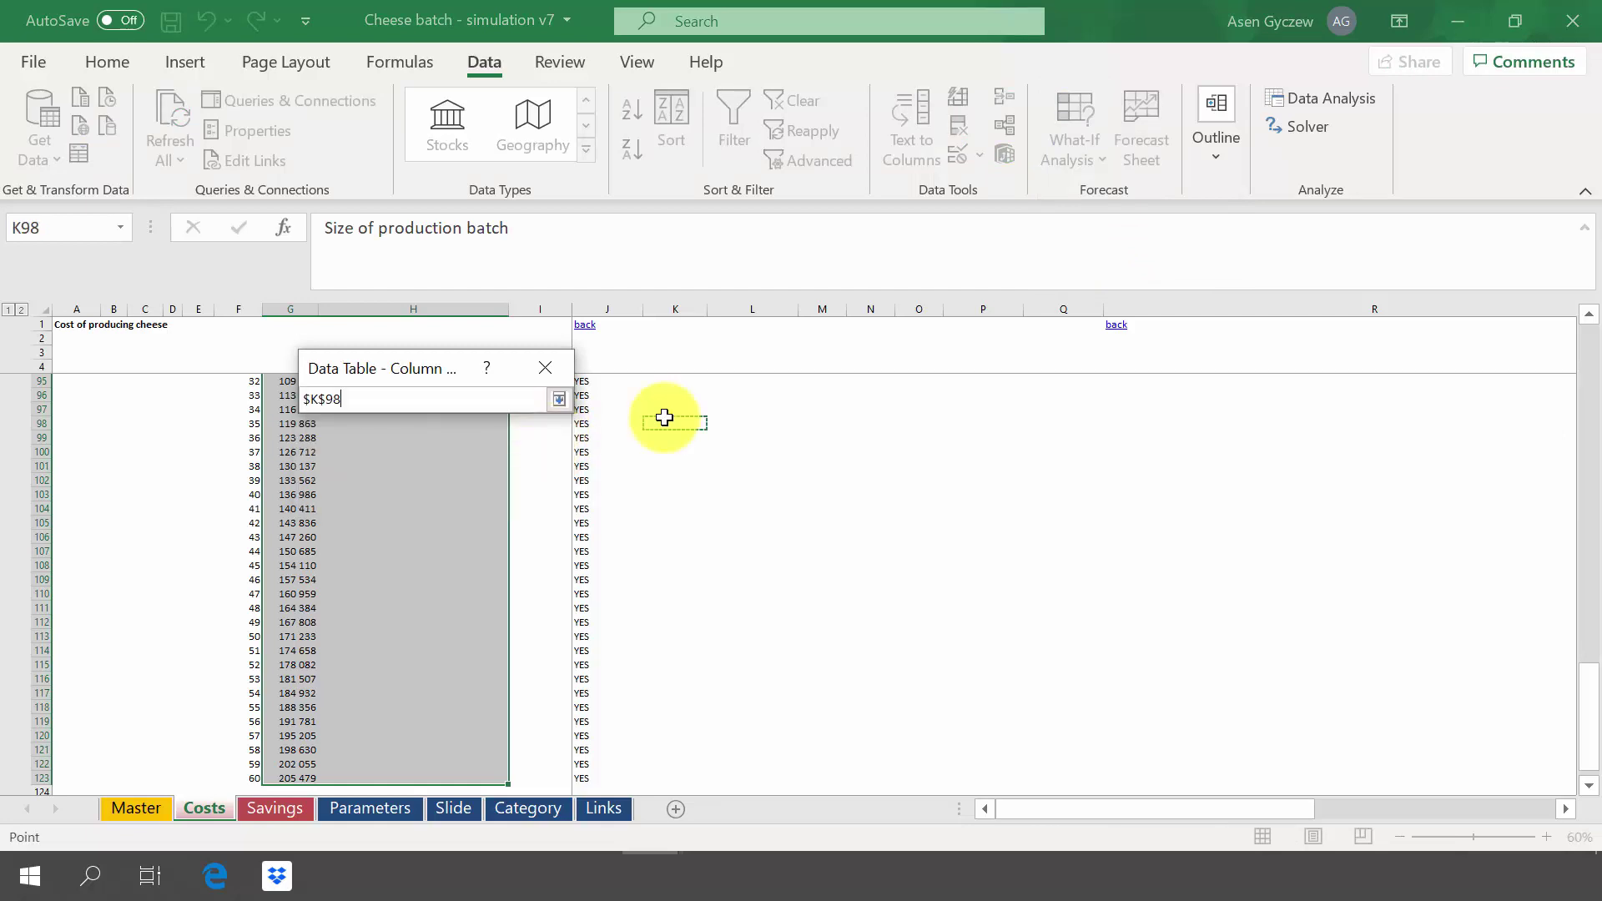
{"action": "key", "text": "Up"}
{"action": "key", "text": "Up"}
{"action": "key", "text": "Up"}
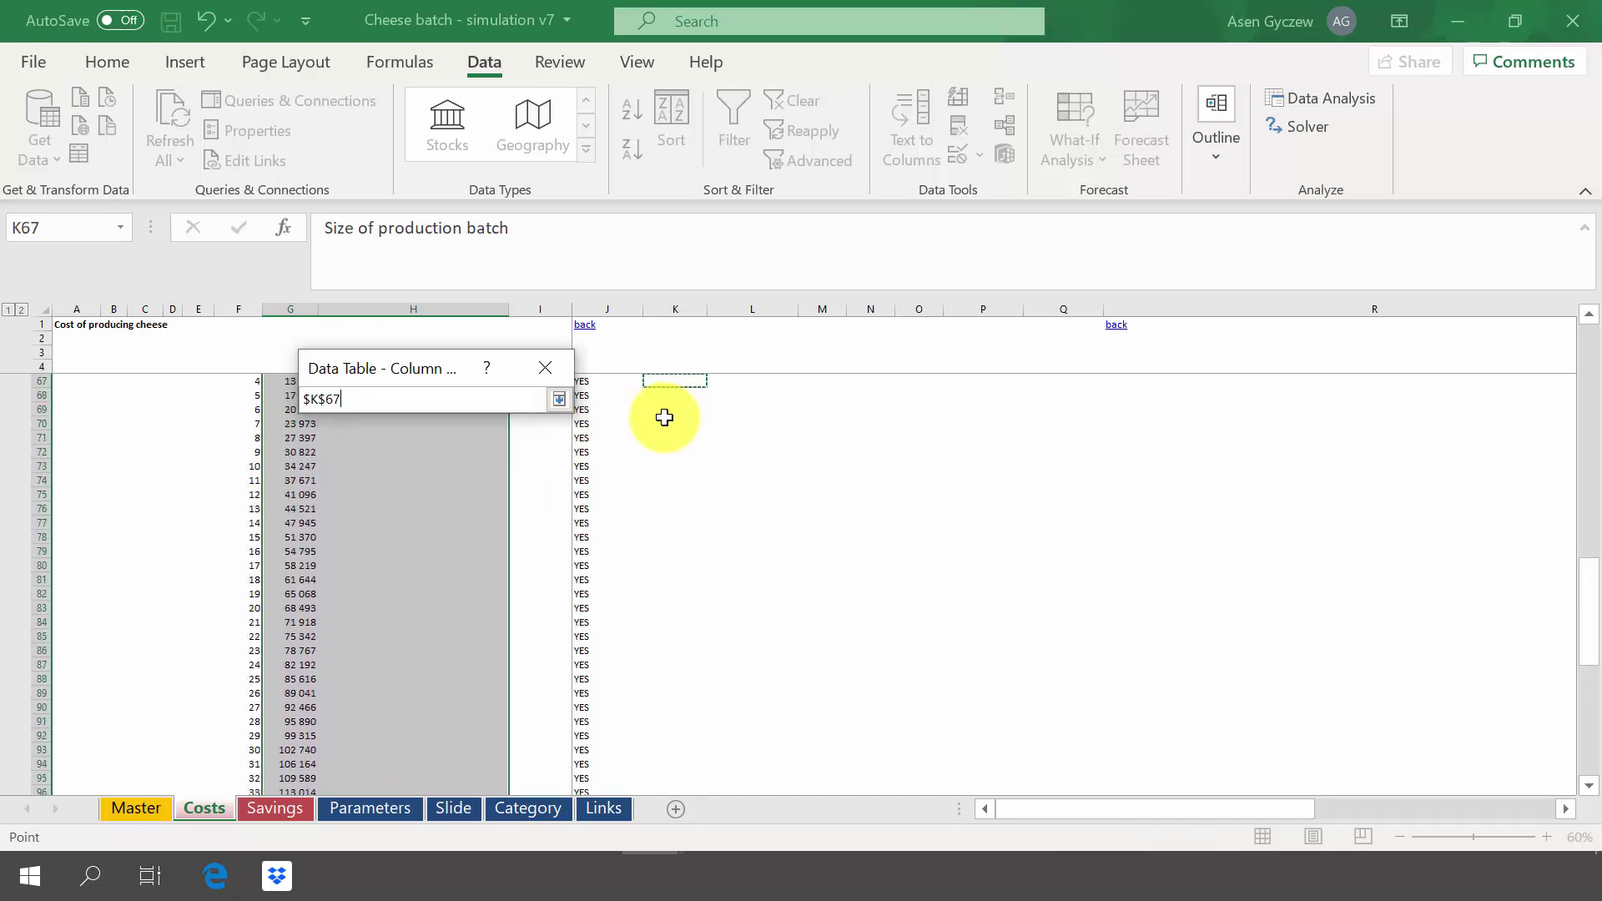
{"action": "key", "text": "Right"}
{"action": "key", "text": "Up"}
{"action": "key", "text": "Up"}
{"action": "key", "text": "Up"}
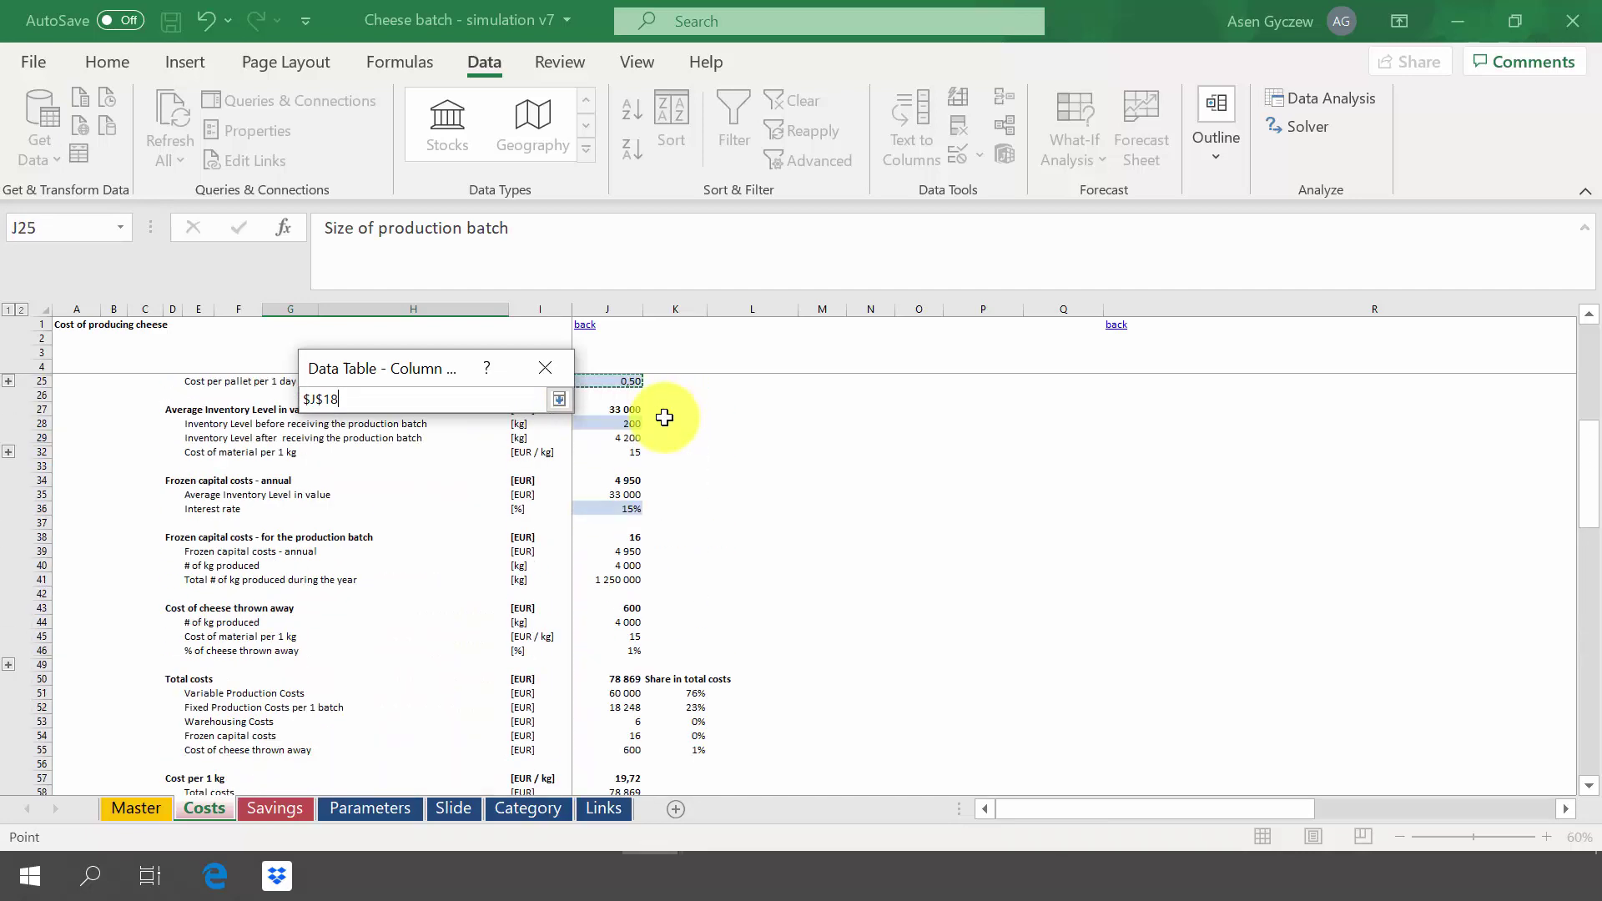
{"action": "key", "text": "Up"}
{"action": "key", "text": "Up"}
{"action": "key", "text": "Up"}
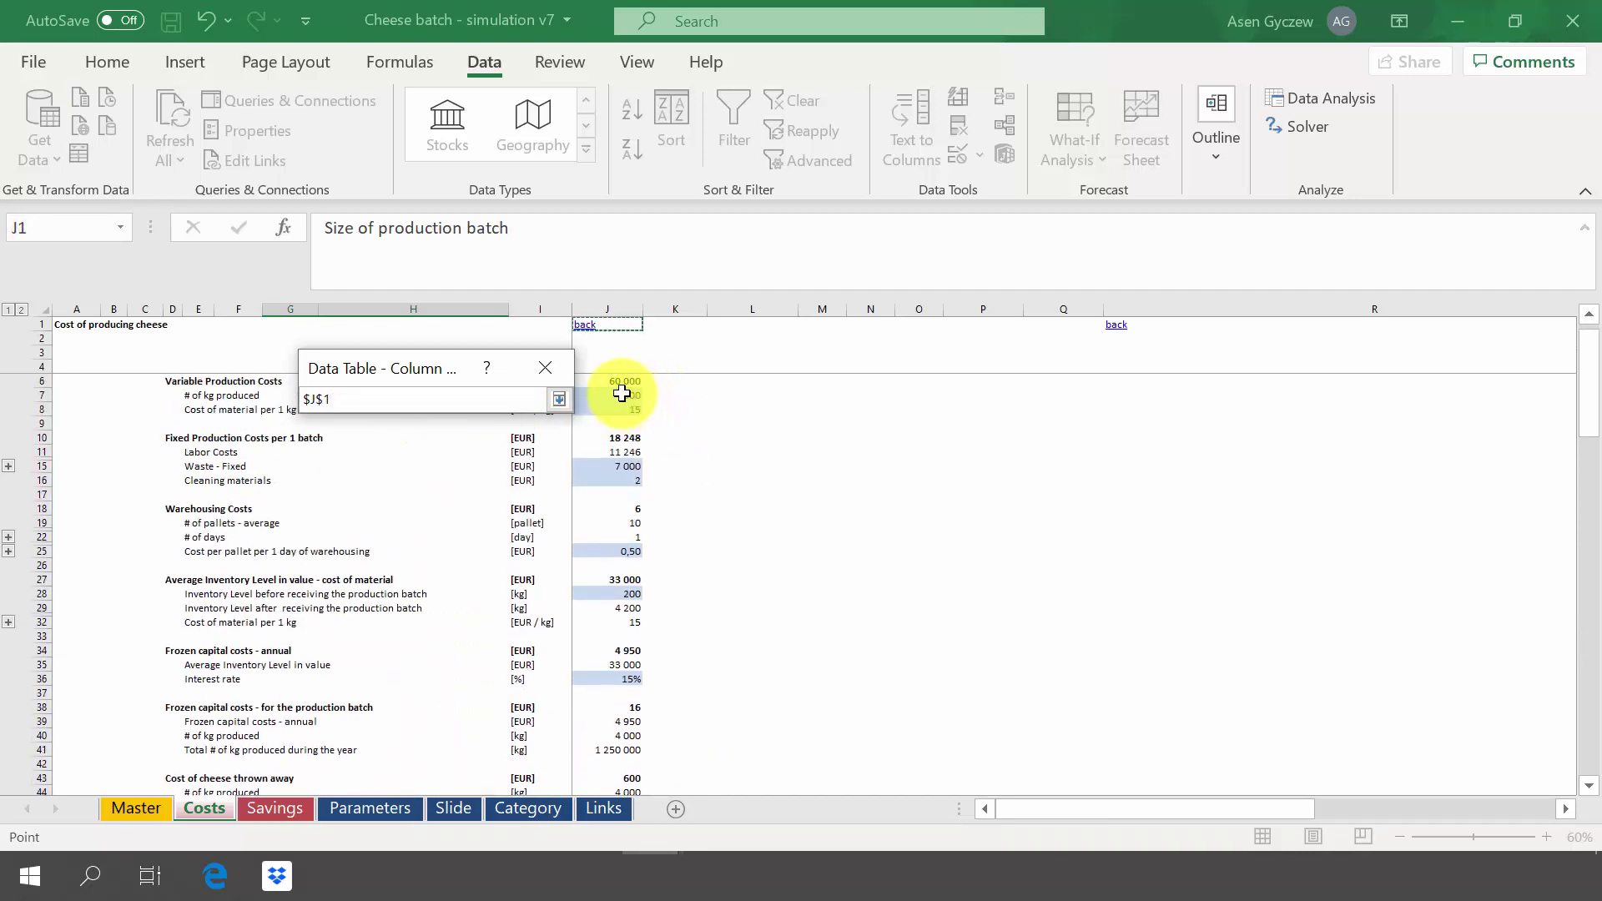
{"action": "left_click", "coordinate": [559, 398]}
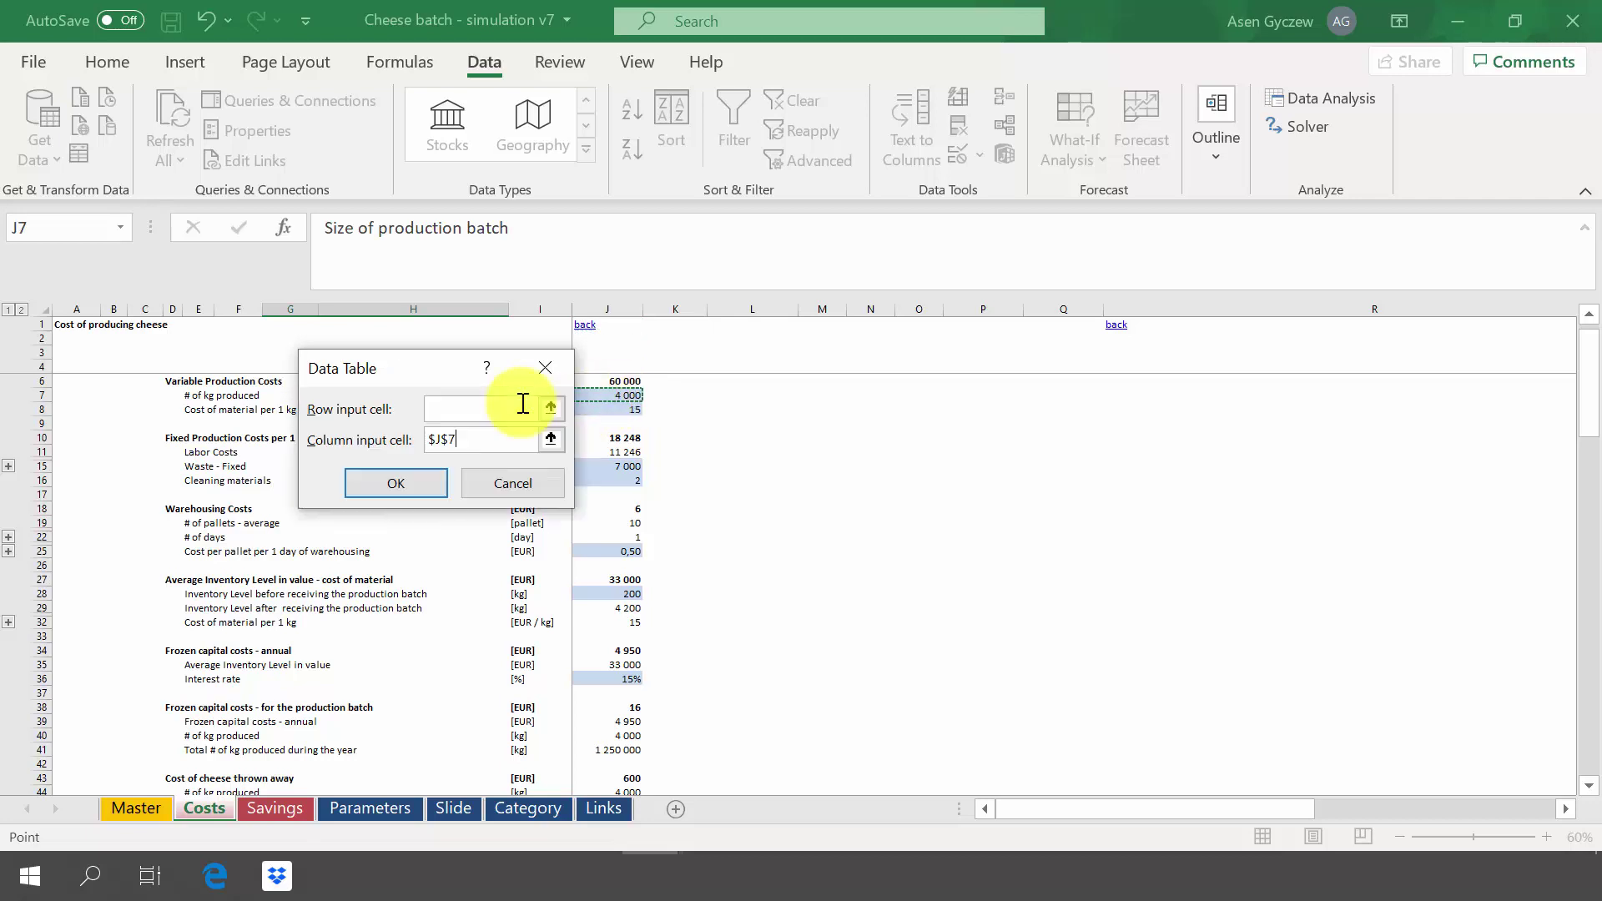
{"action": "left_click", "coordinate": [433, 484]}
{"action": "left_click", "coordinate": [489, 620]}
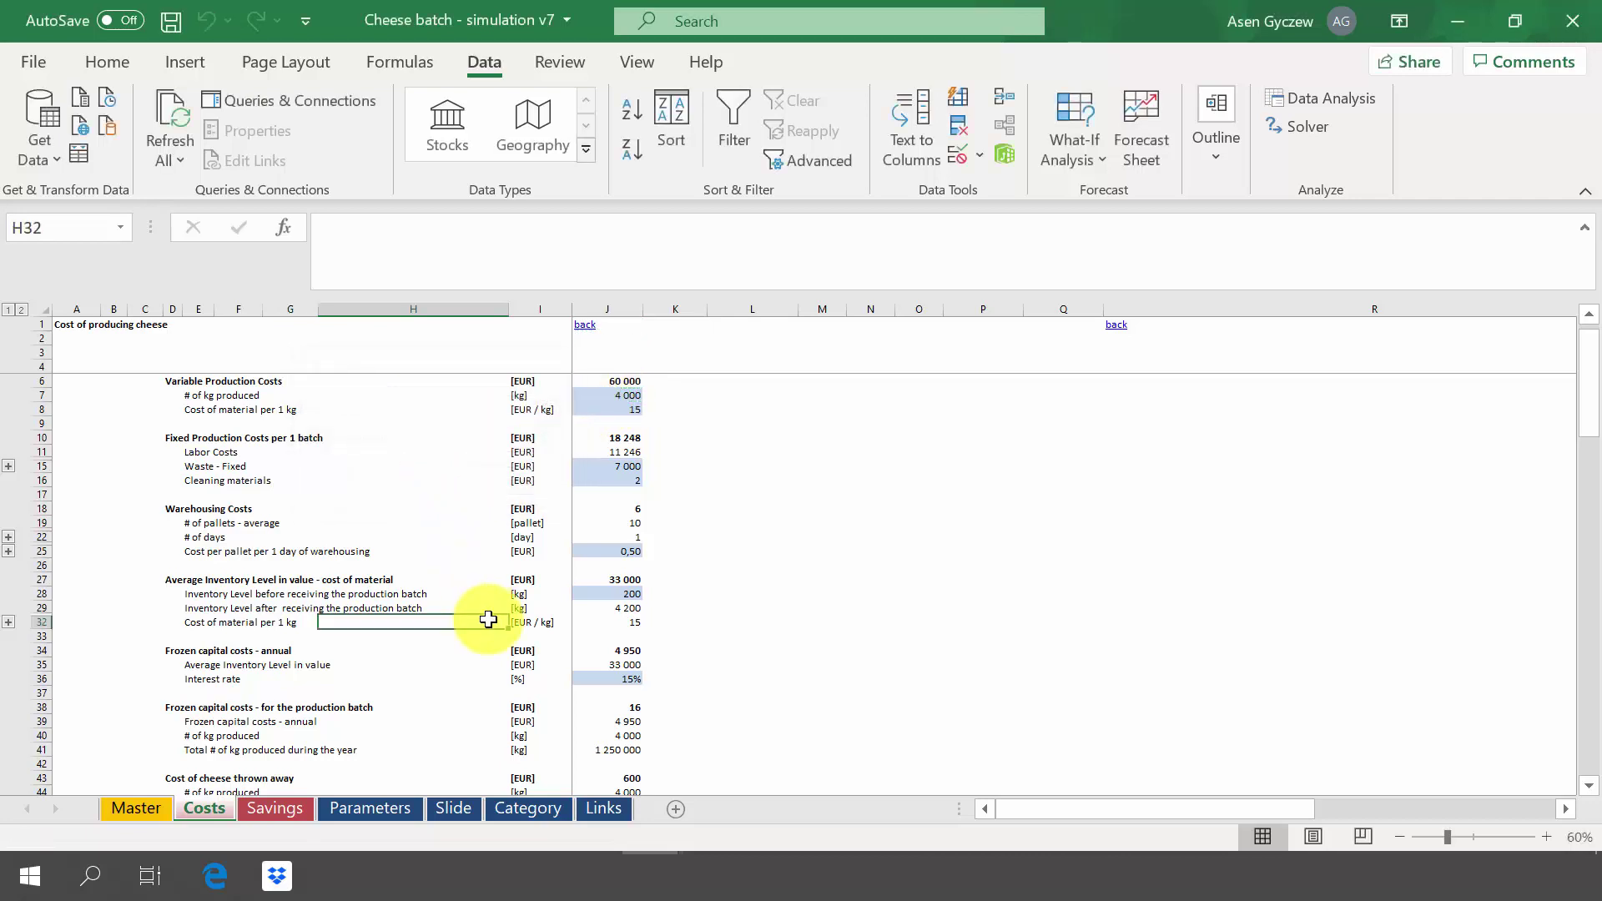
{"action": "key", "text": "ctrl+Down"}
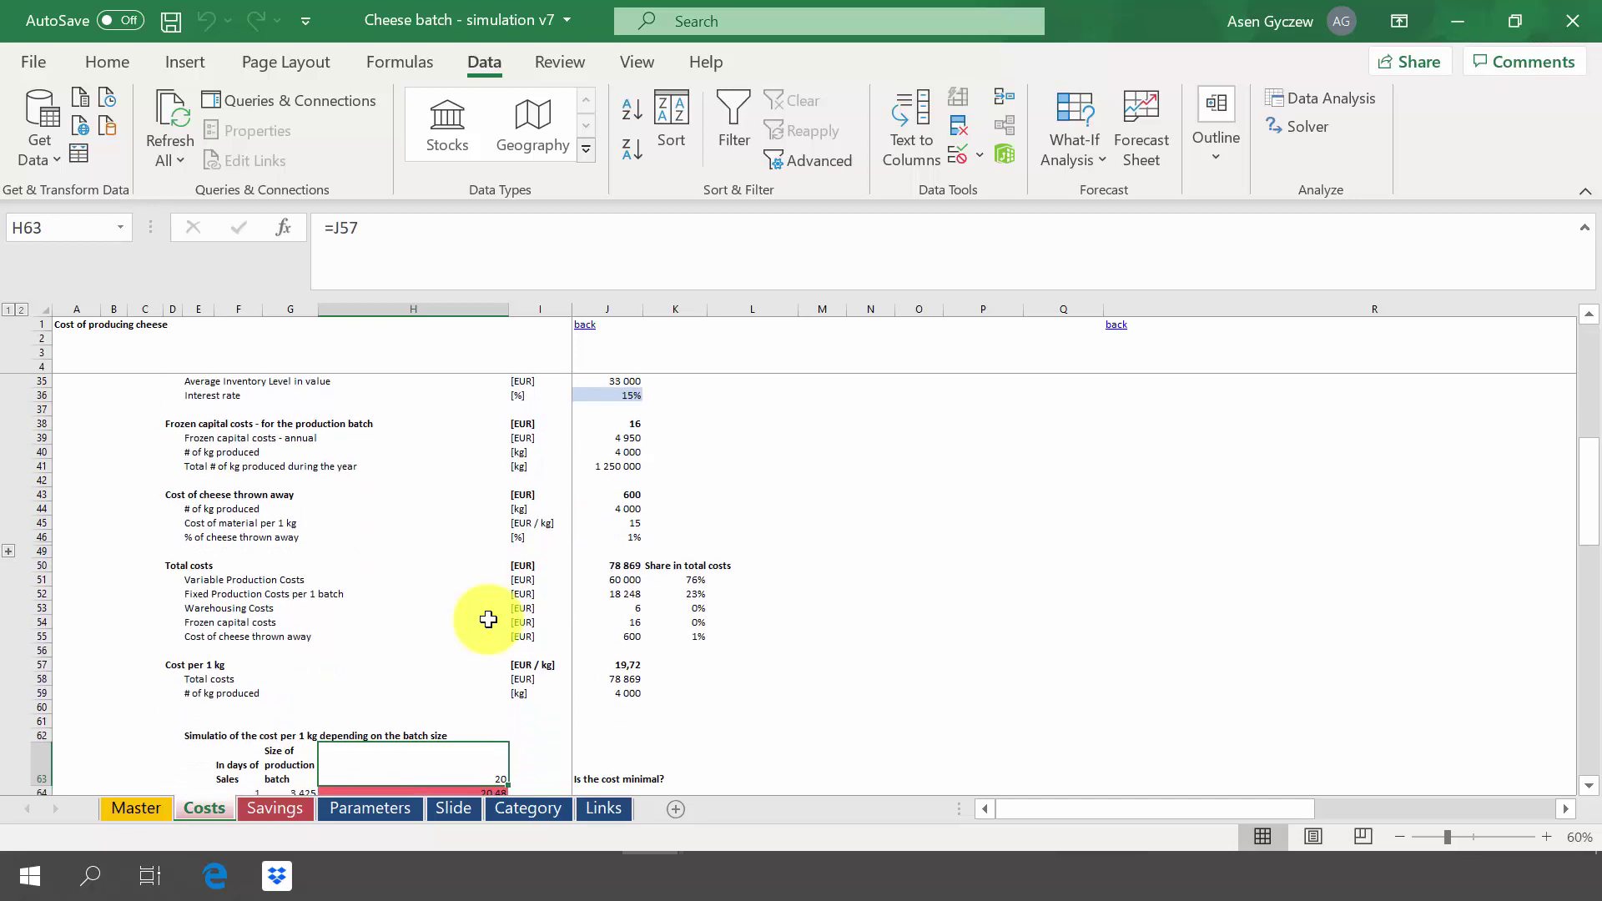
{"action": "key", "text": "Down"}
{"action": "key", "text": "Down"}
{"action": "key", "text": "Down"}
{"action": "key", "text": "Down"}
{"action": "key", "text": "Down"}
{"action": "key", "text": "Down"}
{"action": "key", "text": "Down"}
{"action": "key", "text": "Down"}
{"action": "key", "text": "Down"}
{"action": "key", "text": "Down"}
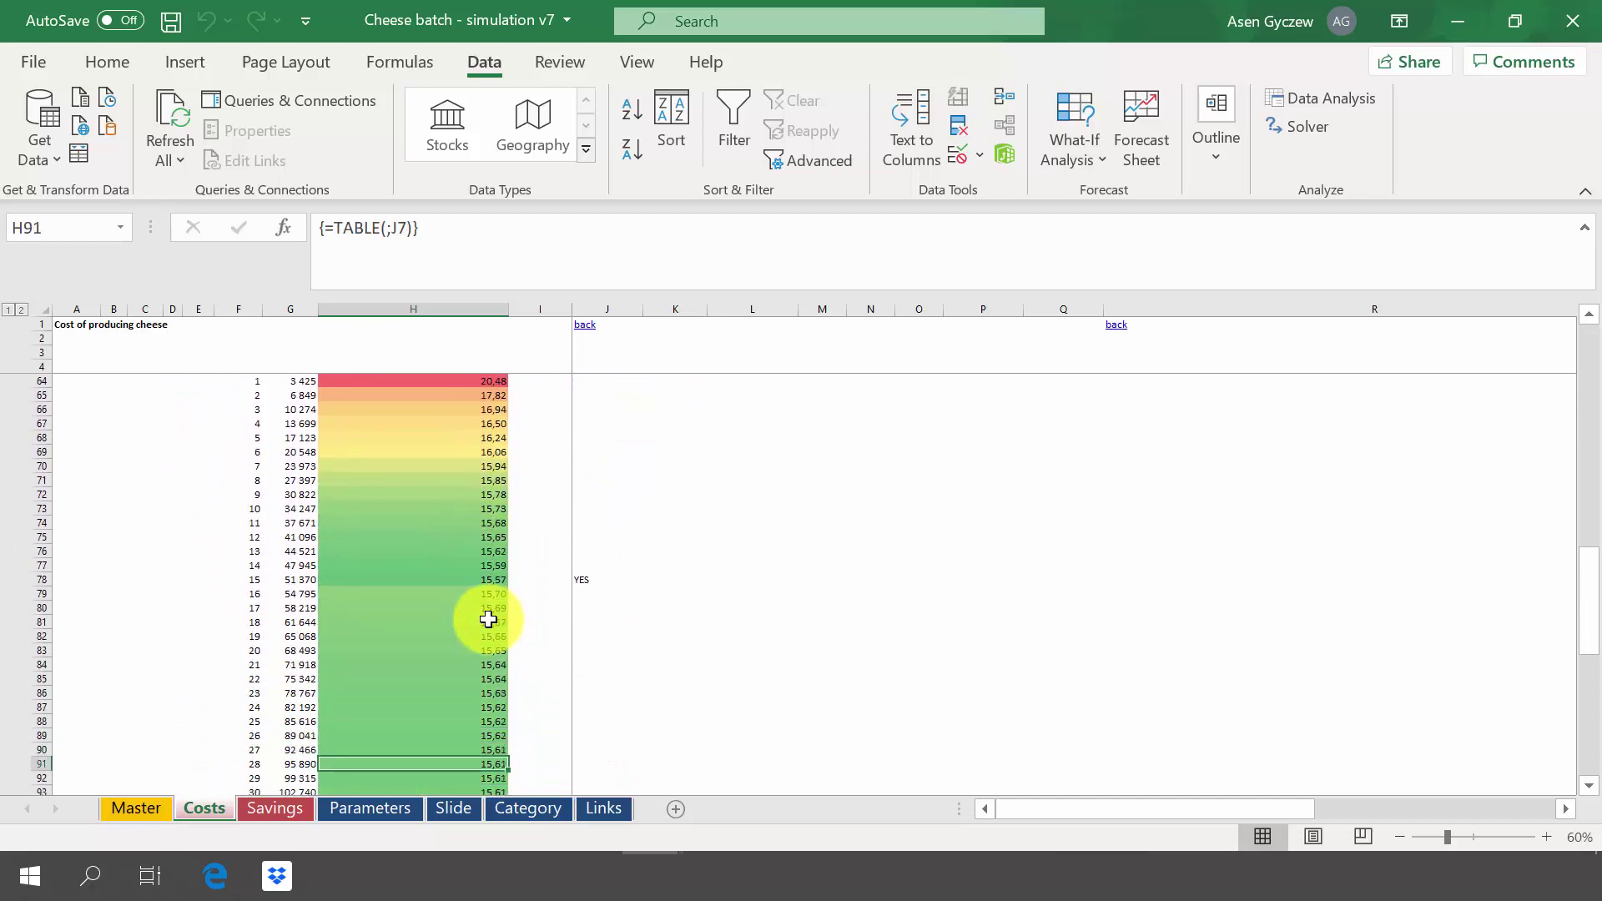
{"action": "key", "text": "Up"}
{"action": "key", "text": "Up"}
{"action": "key", "text": "Up"}
{"action": "key", "text": "Up"}
{"action": "key", "text": "Up"}
{"action": "key", "text": "Up"}
{"action": "key", "text": "Up"}
{"action": "key", "text": "Up"}
{"action": "key", "text": "Up"}
{"action": "key", "text": "Up"}
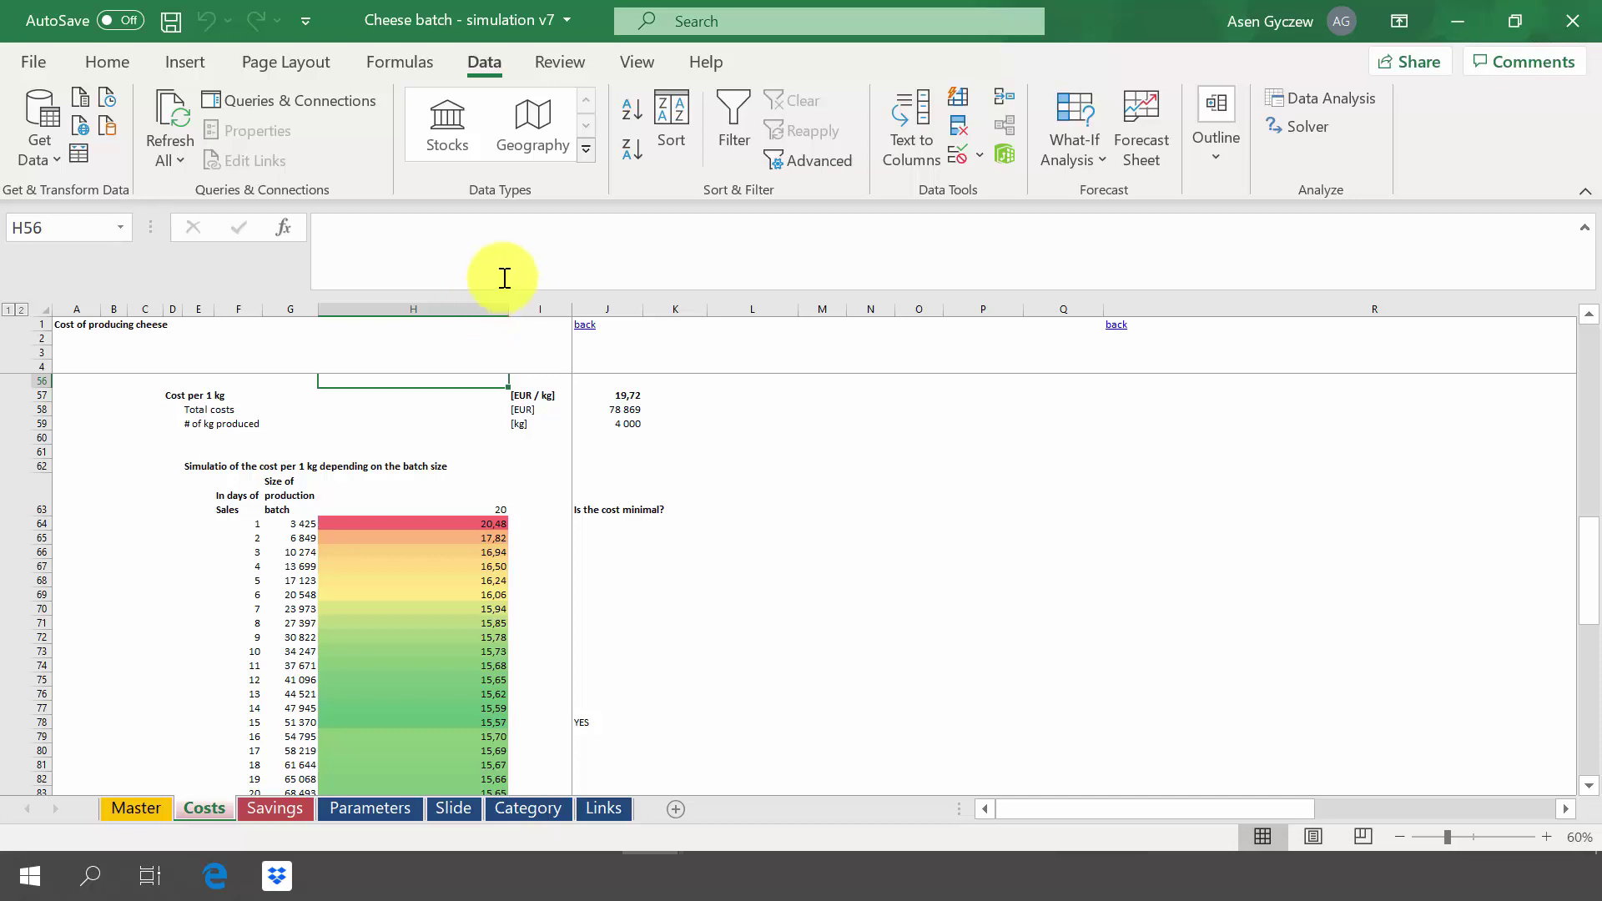
Step: Open the Savings sheet and inspect the current and target production cost formulas
{"action": "left_click", "coordinate": [276, 809]}
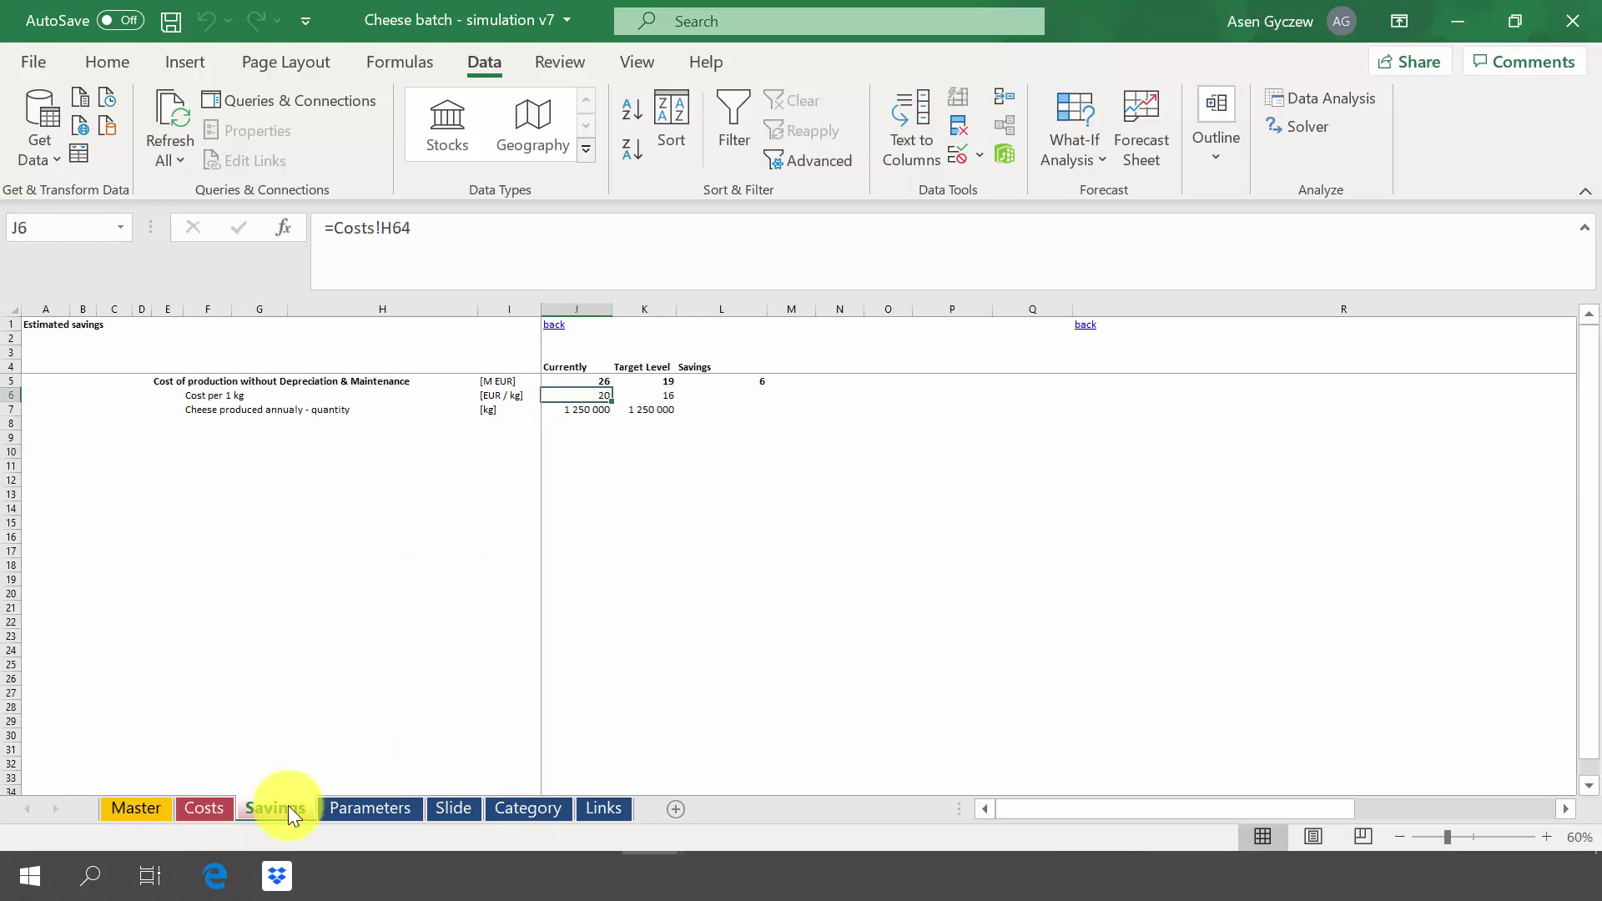
{"action": "left_click", "coordinate": [595, 308]}
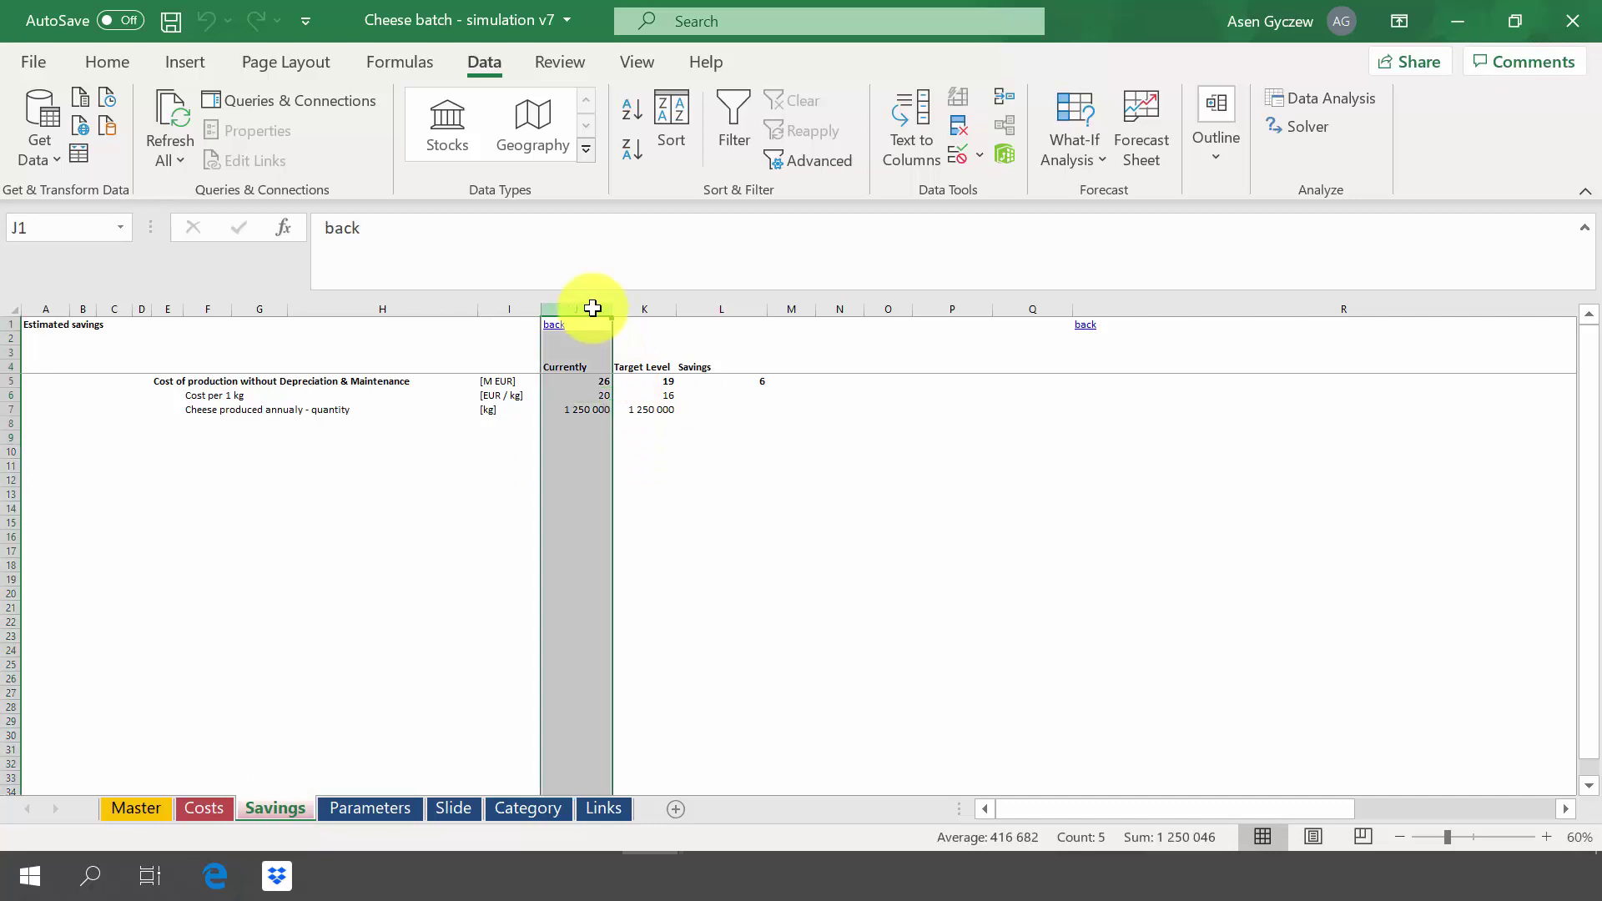
{"action": "left_click", "coordinate": [622, 308]}
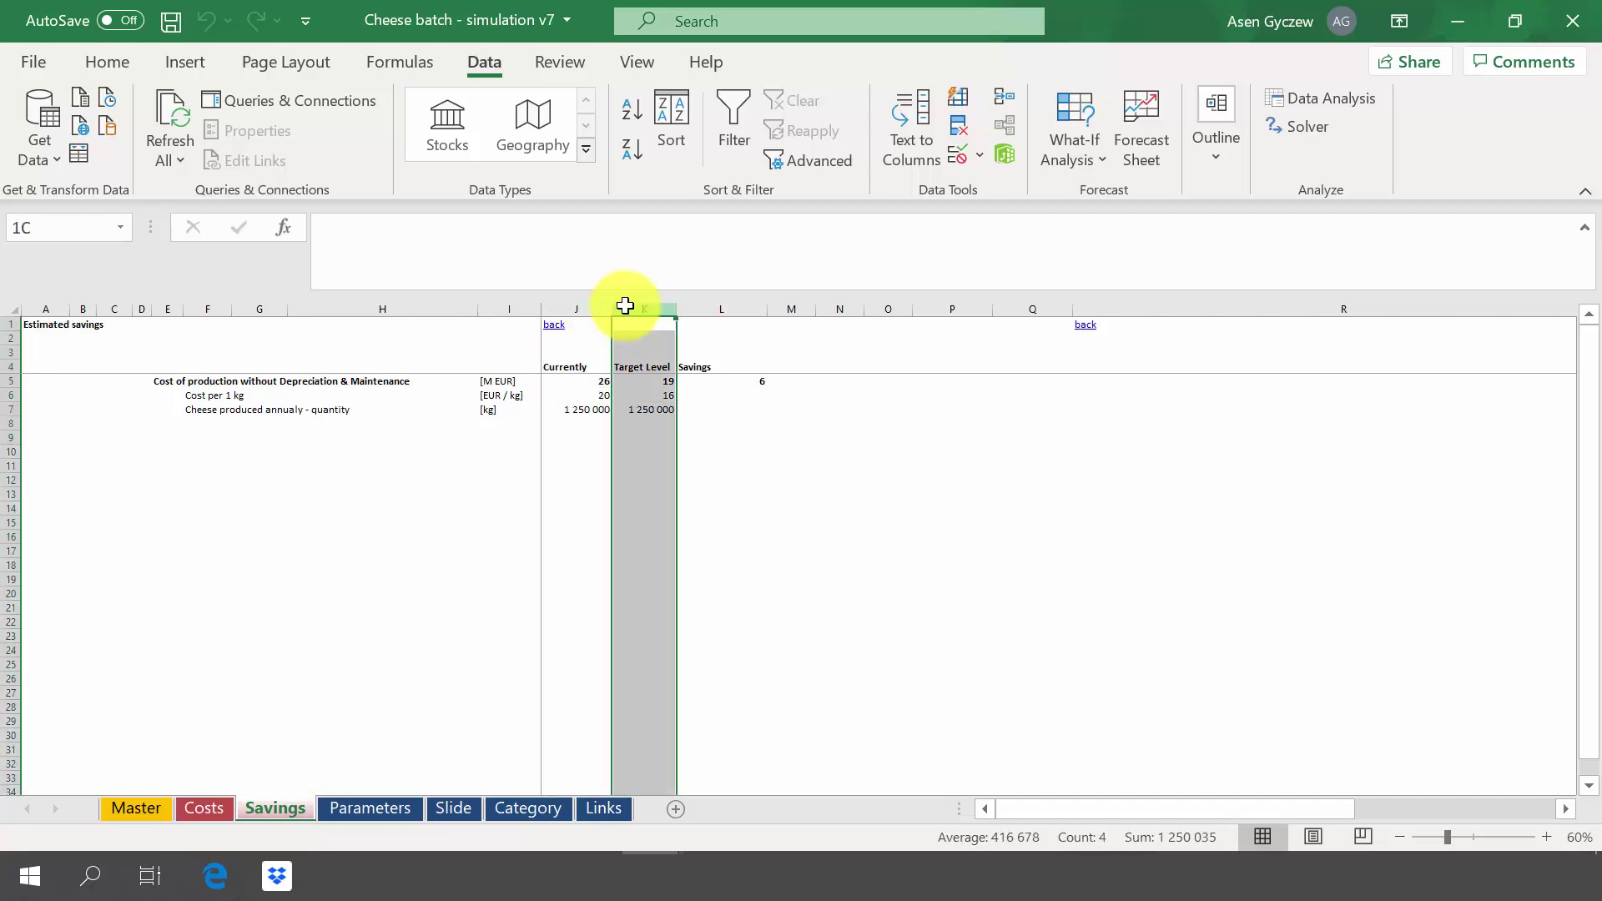
{"action": "left_click", "coordinate": [11, 380]}
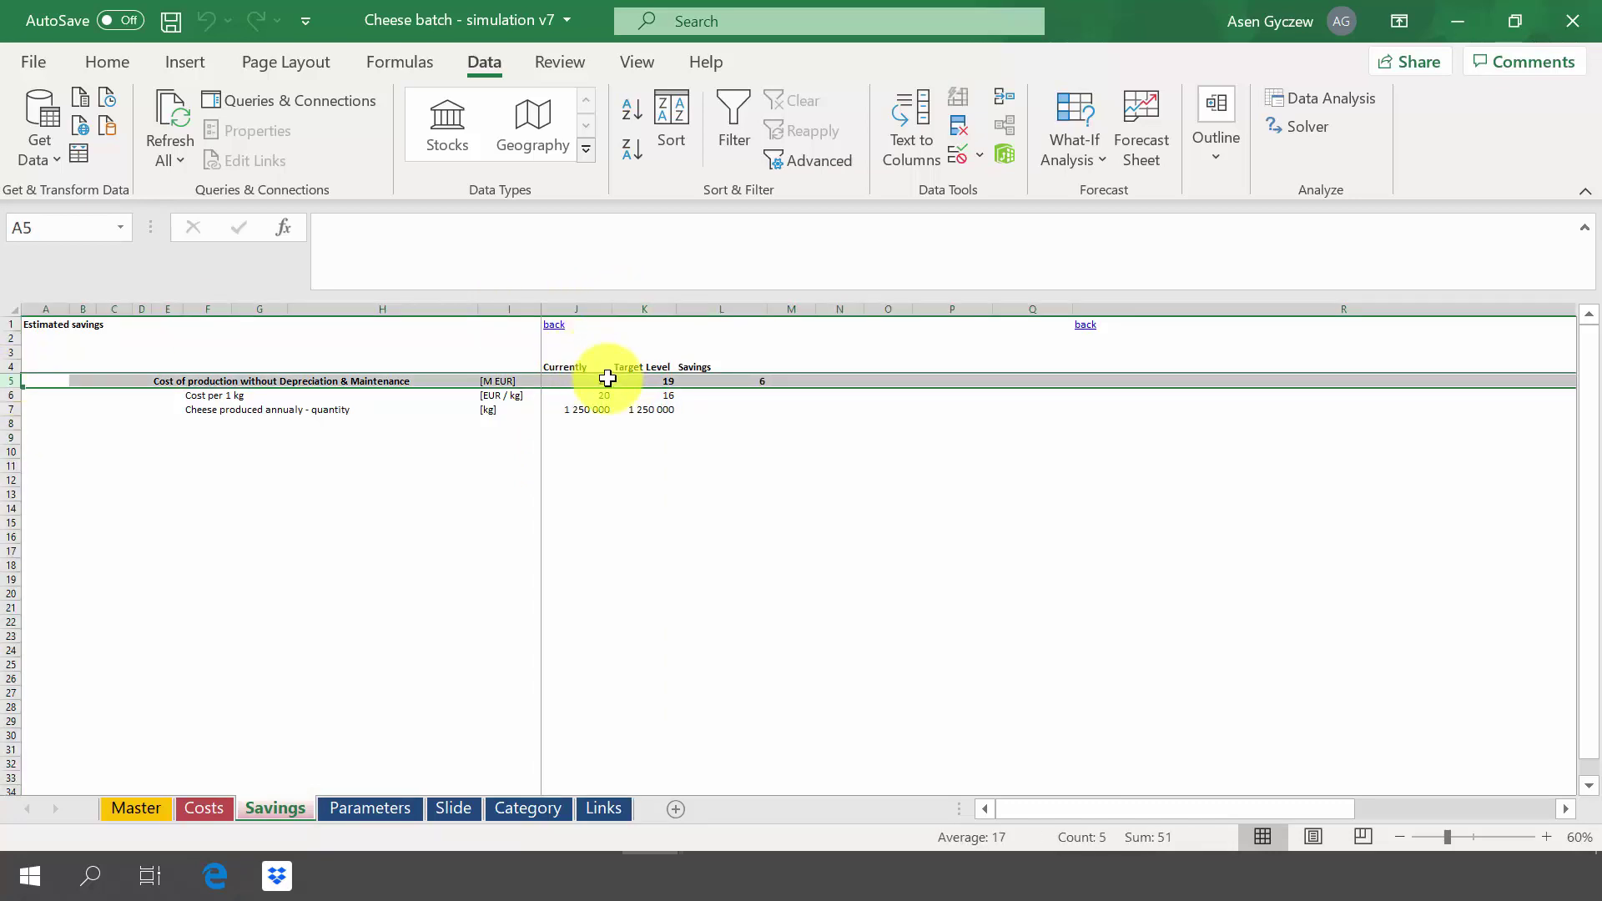
{"action": "left_click", "coordinate": [652, 380]}
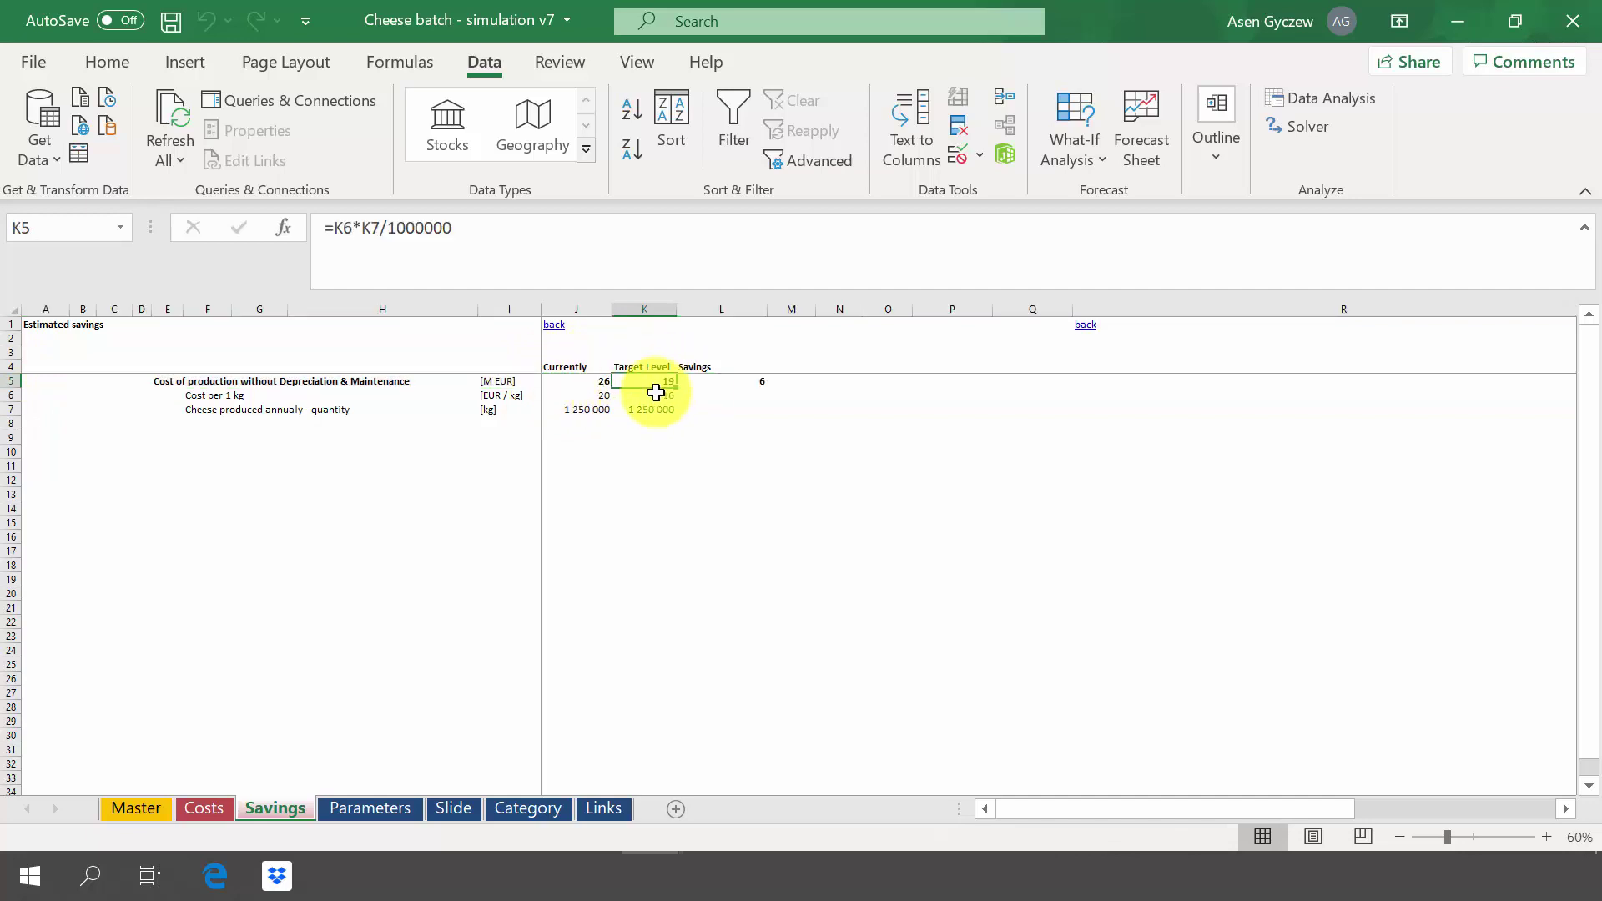
{"action": "left_click", "coordinate": [589, 382]}
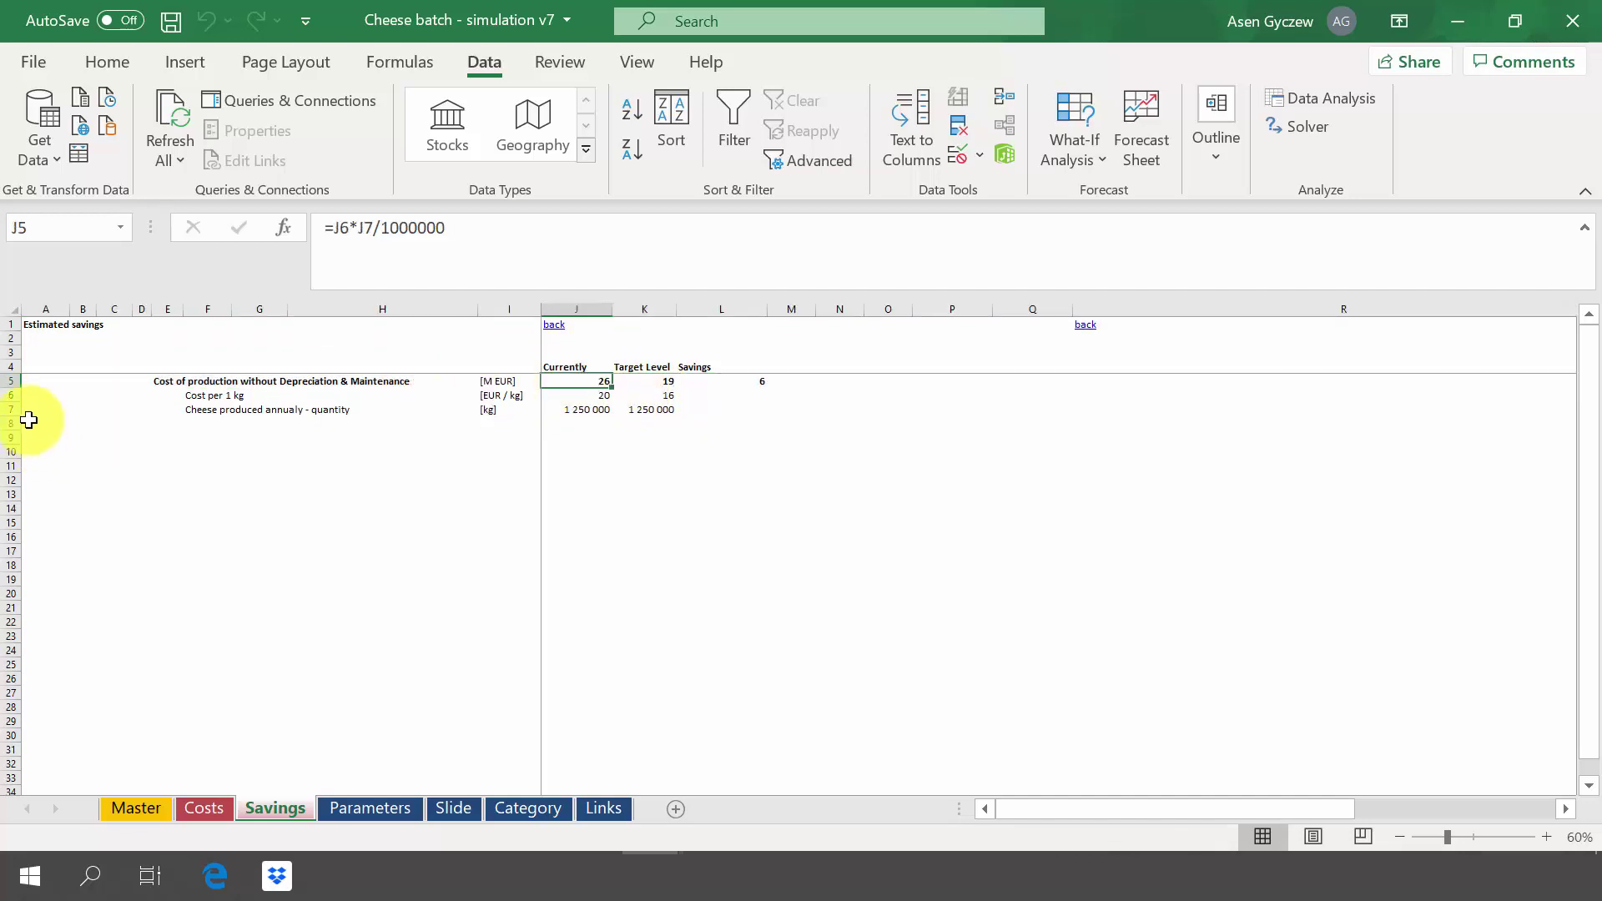
Step: Review the cost per 1 kg row and the target production cost formula in K5 (=K6*K7/1000000)
{"action": "left_click", "coordinate": [8, 396]}
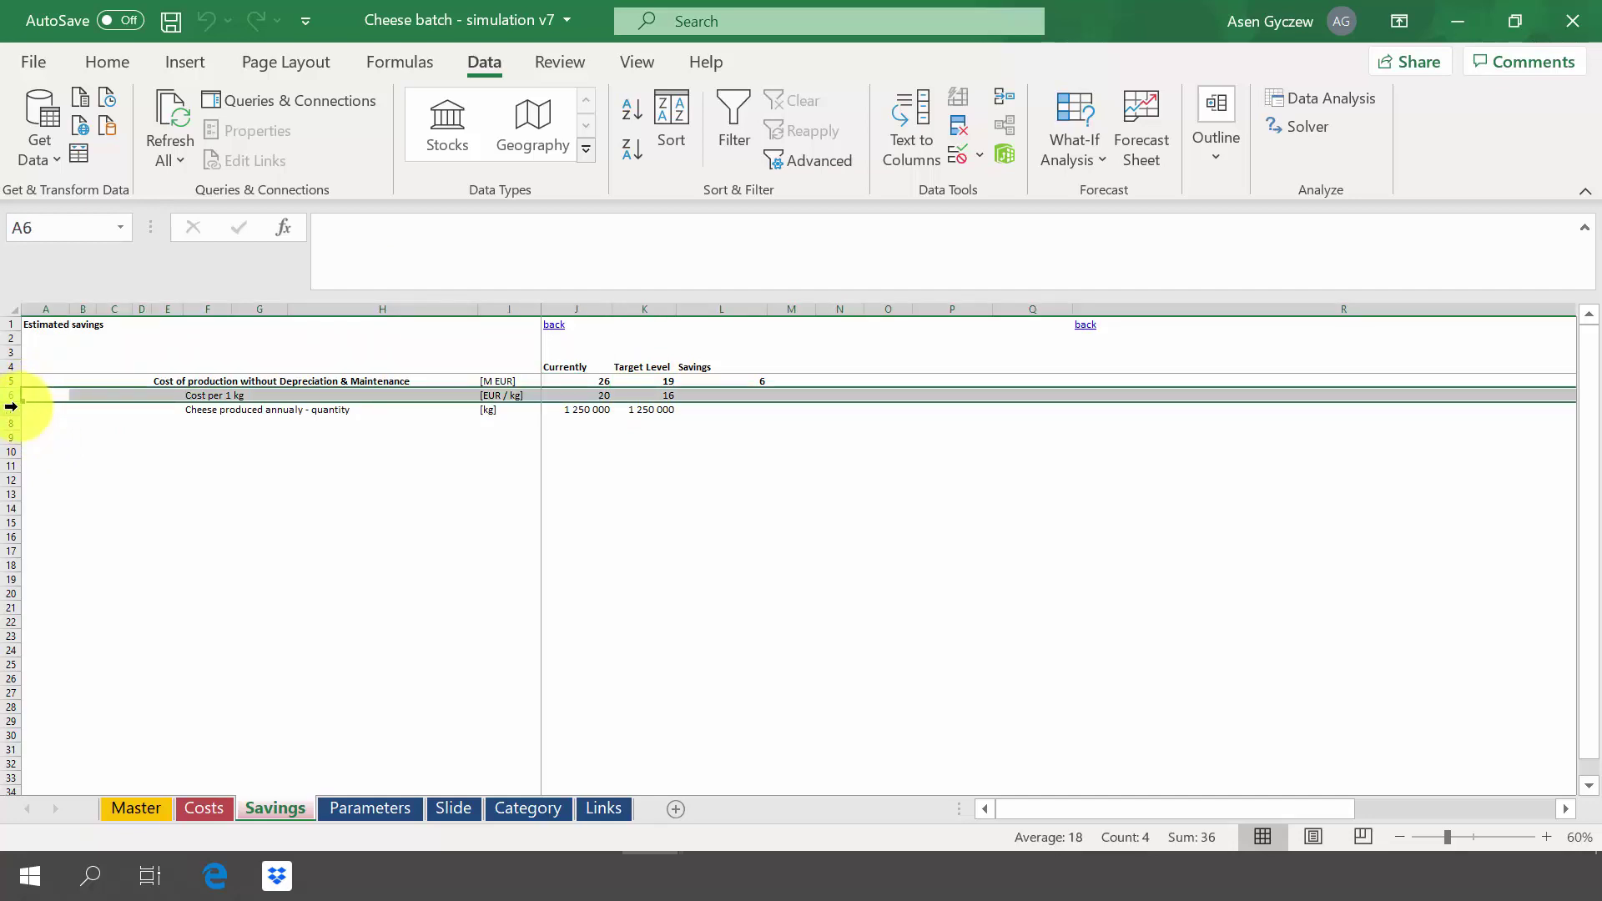
{"action": "left_click", "coordinate": [570, 309]}
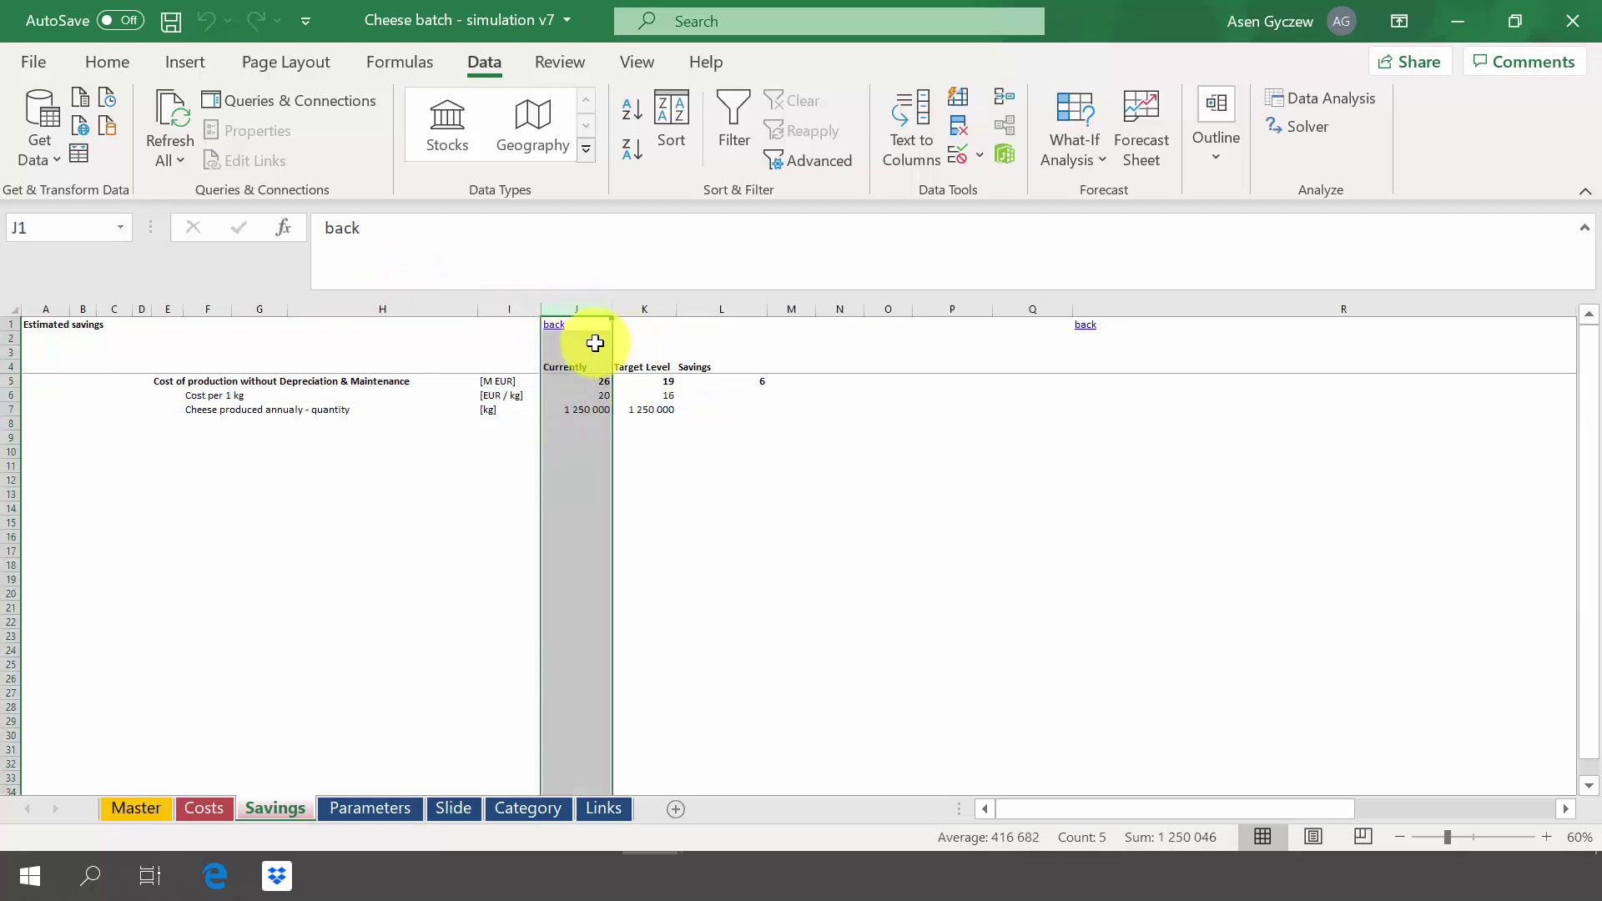
{"action": "left_click", "coordinate": [643, 309]}
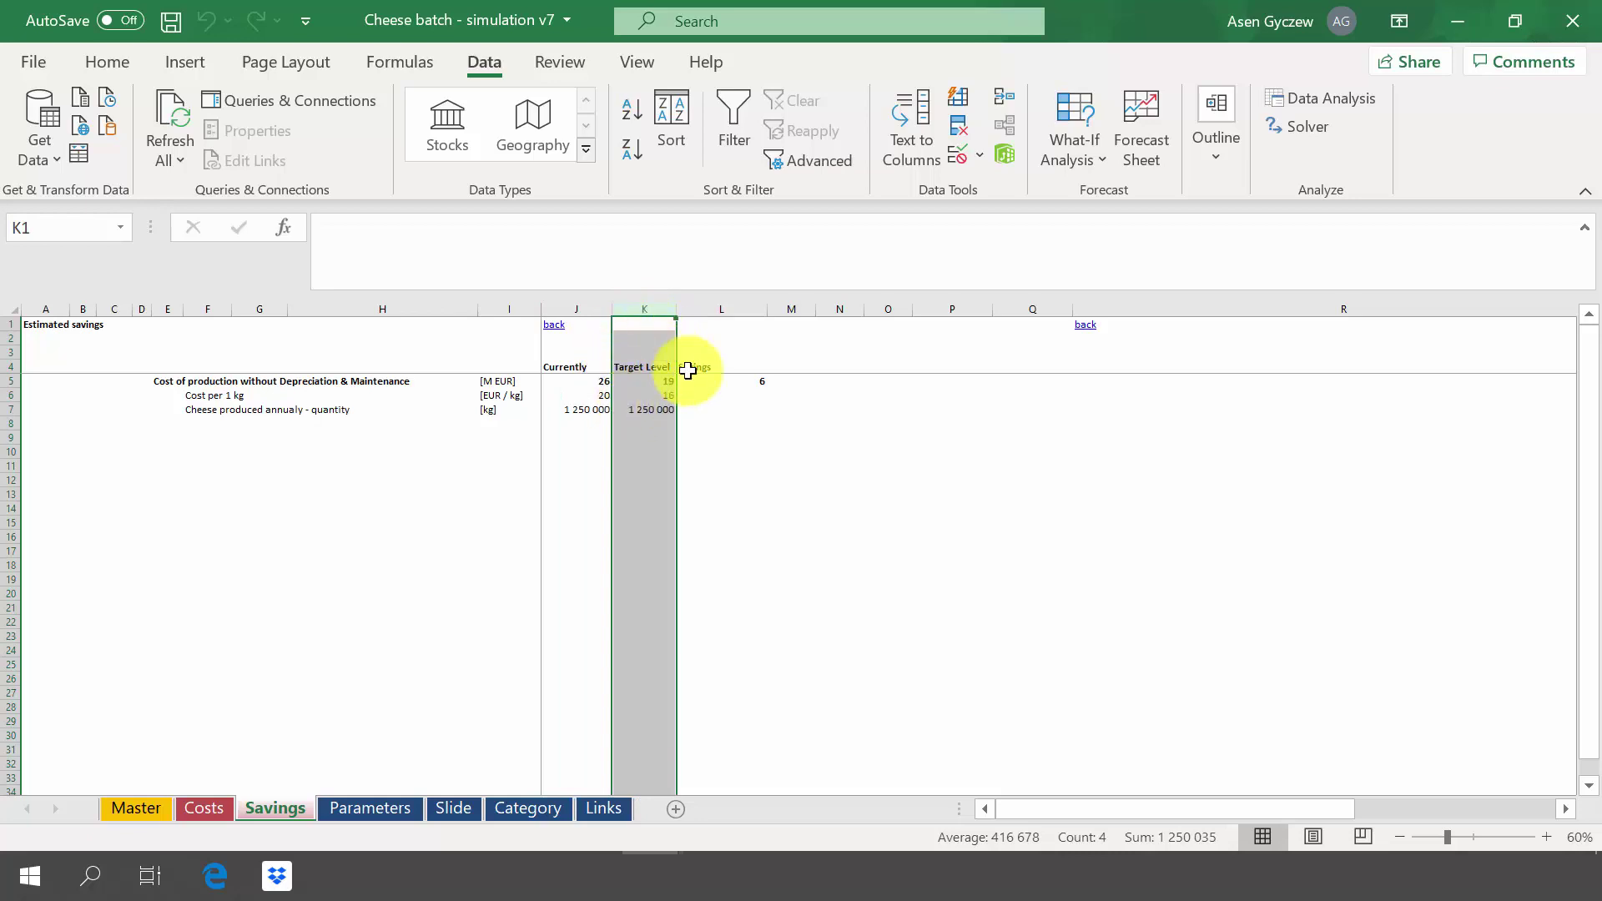
{"action": "left_click", "coordinate": [662, 380]}
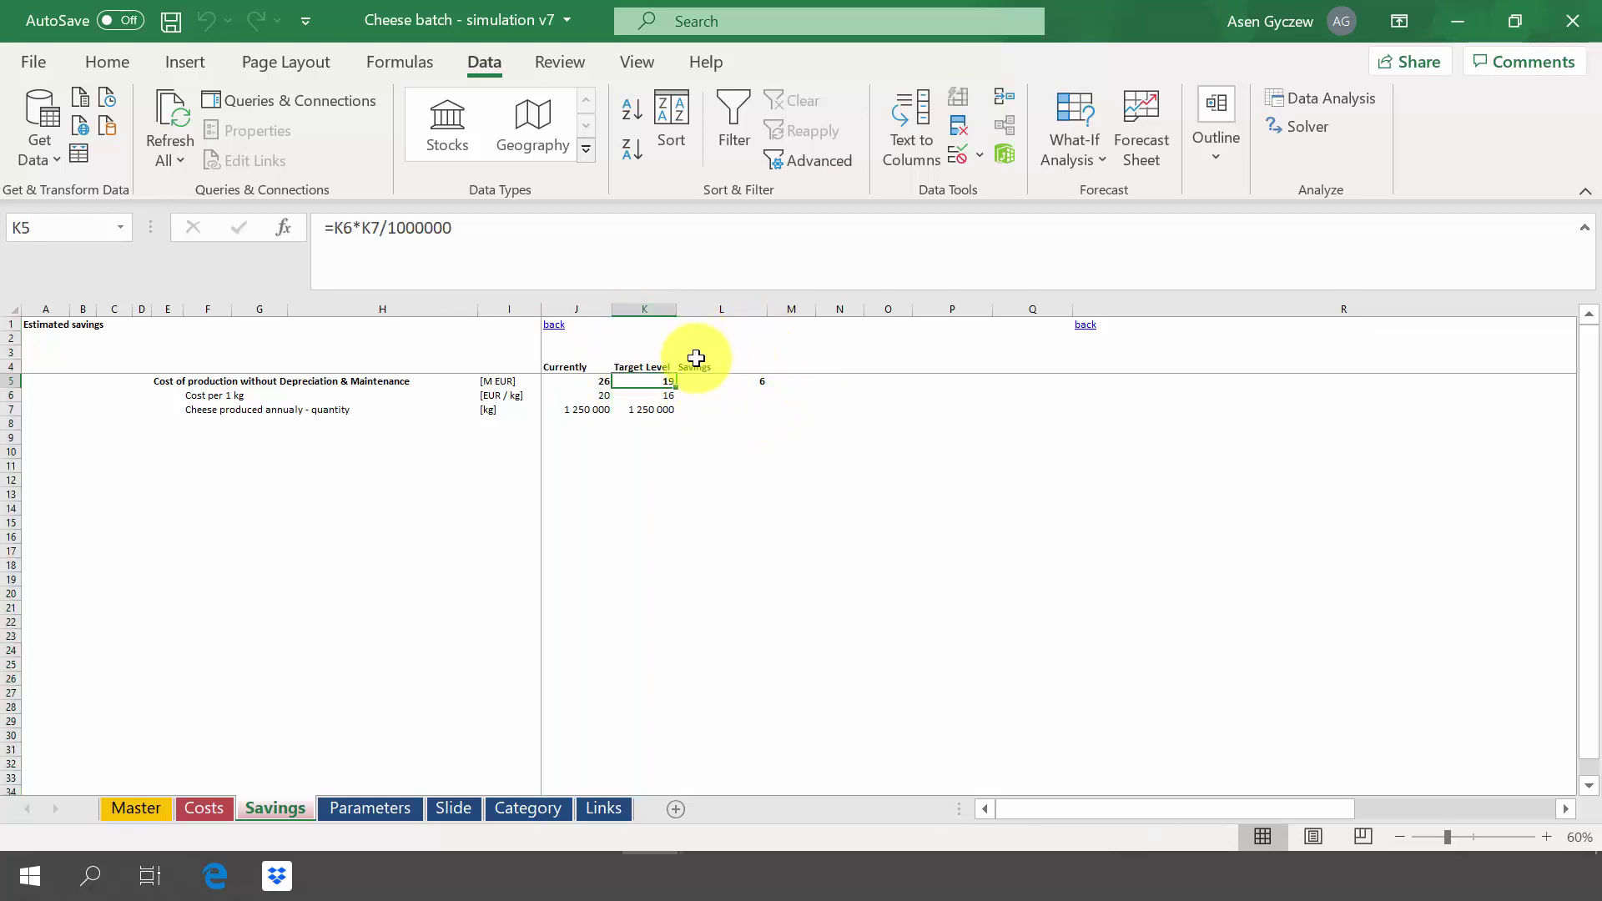
Step: On the Slide sheet, collapse rows 7–36 to show the 25.6 vs 19.5 M EUR savings chart
{"action": "left_click", "coordinate": [453, 807]}
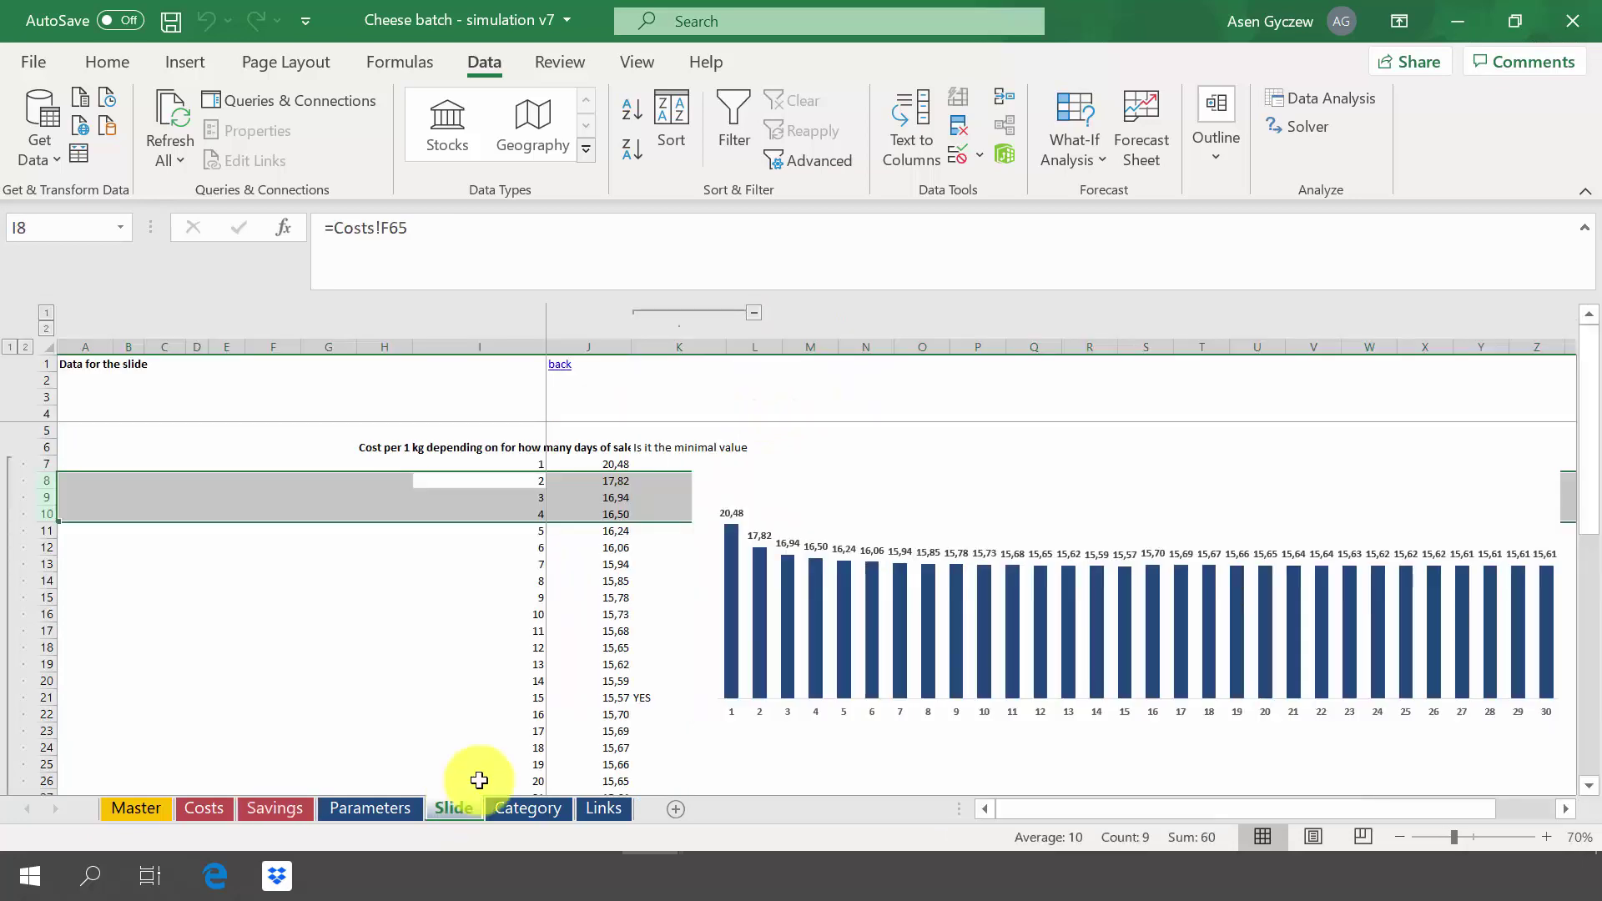
{"action": "left_click", "coordinate": [611, 581]}
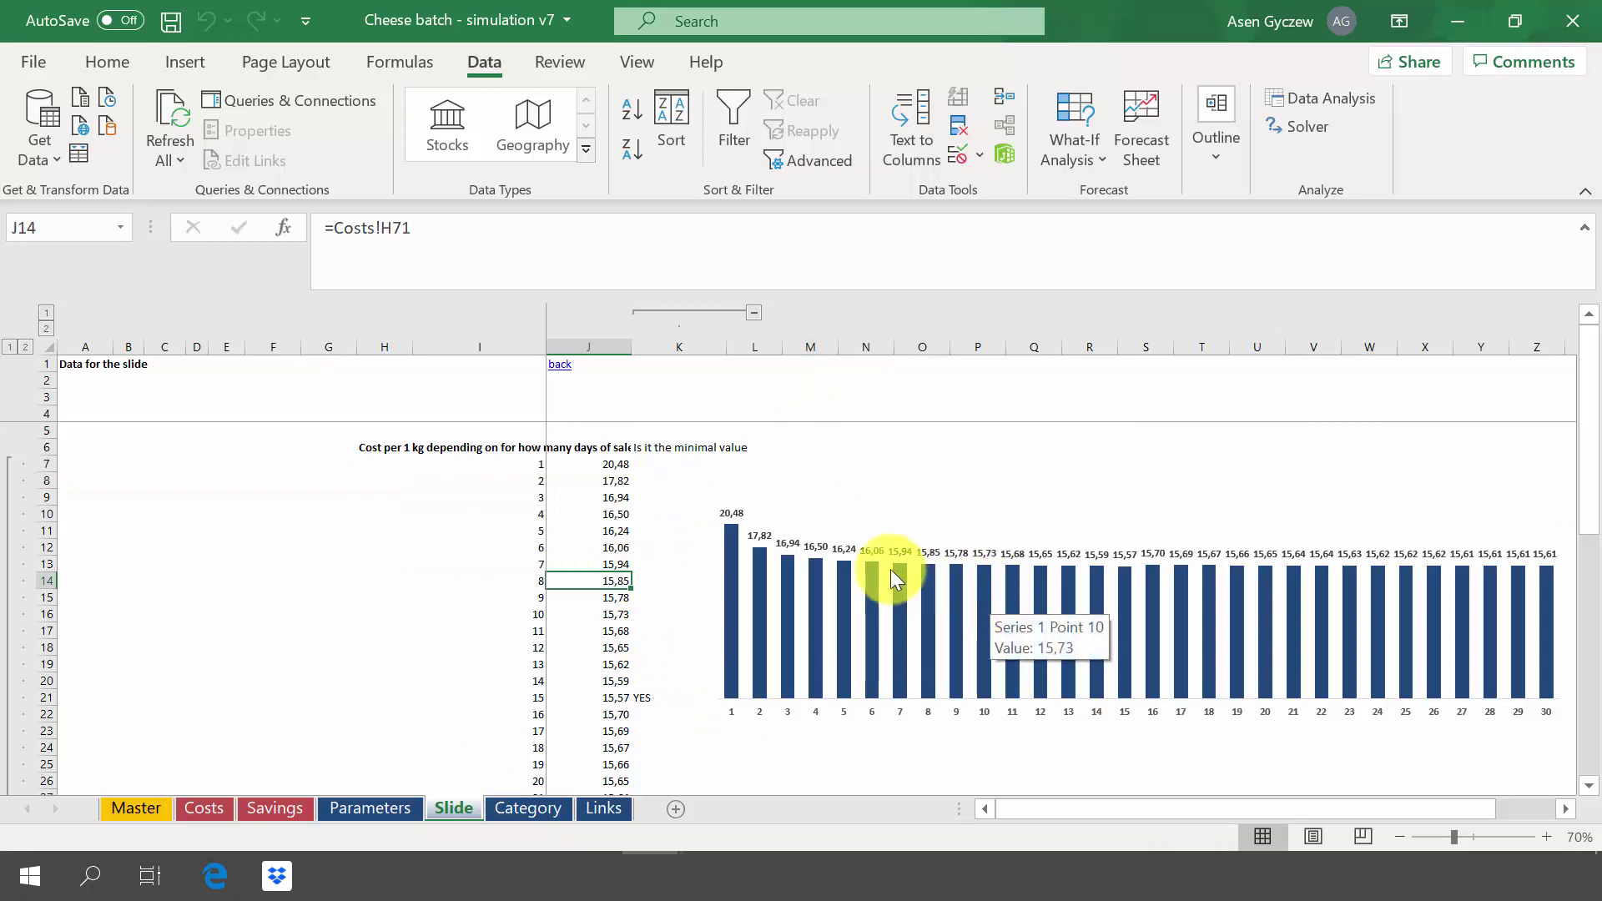
{"action": "left_click", "coordinate": [8, 351]}
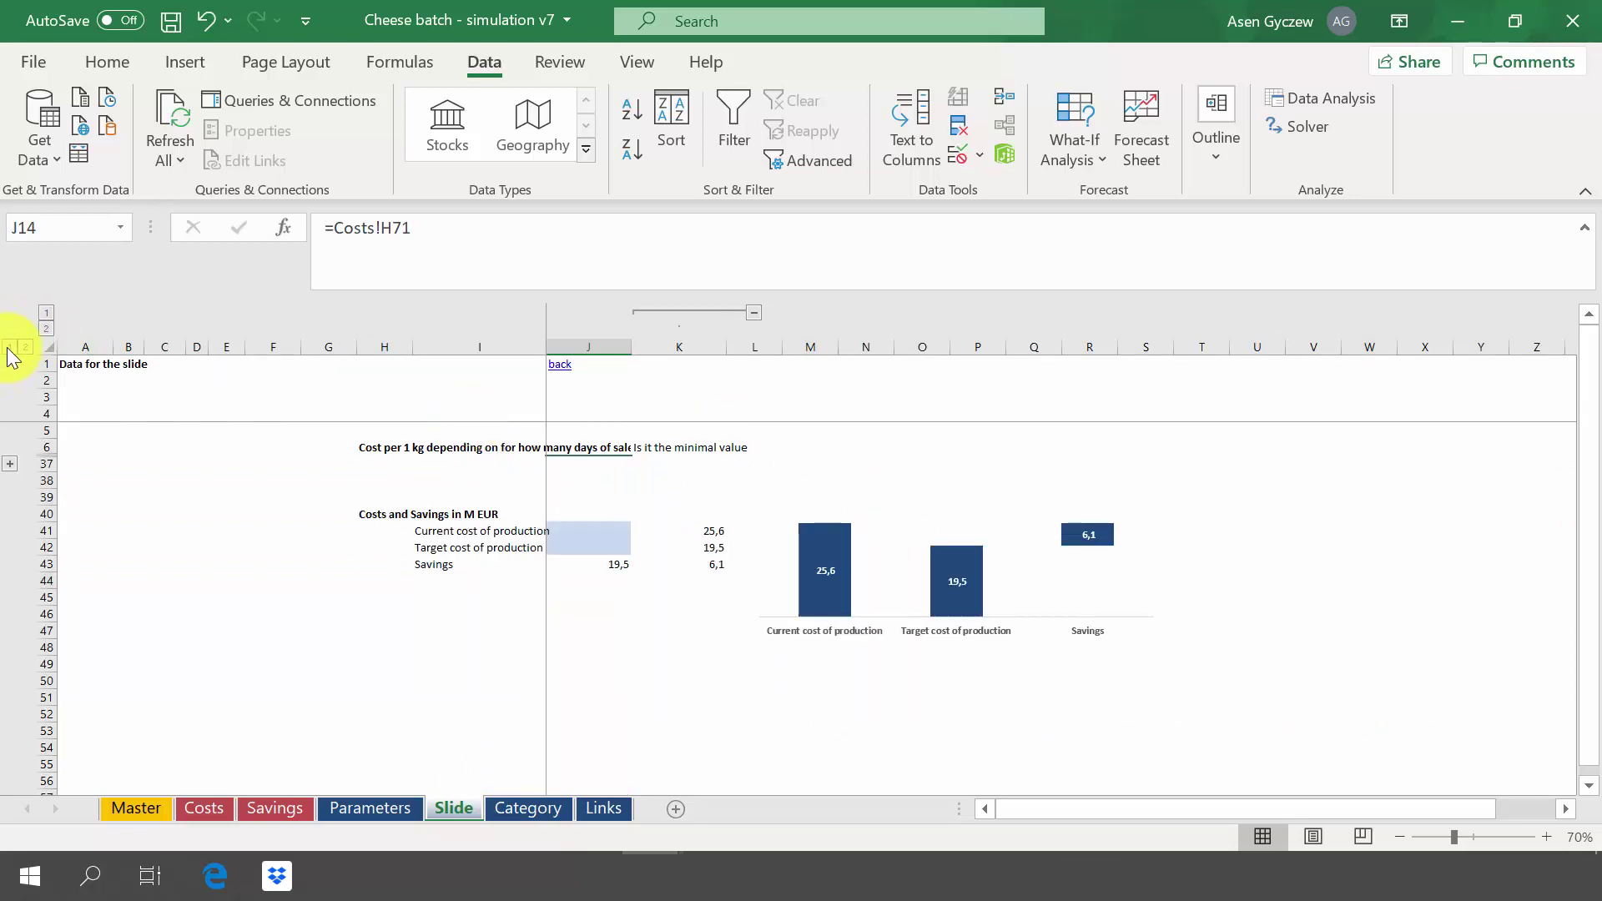
{"action": "left_click", "coordinate": [678, 547]}
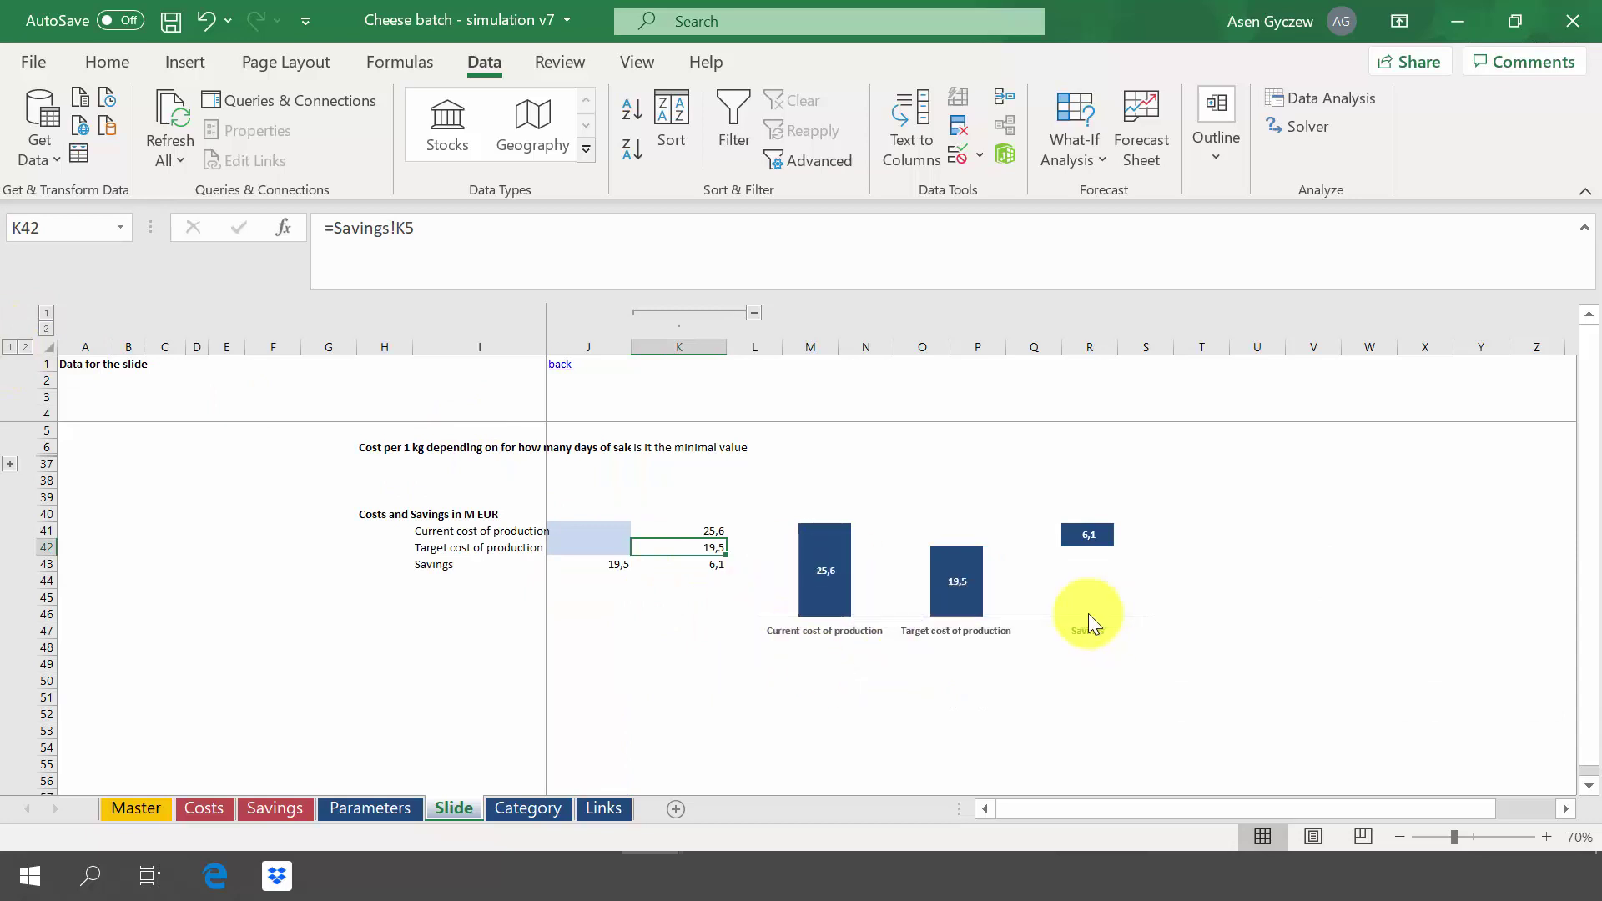